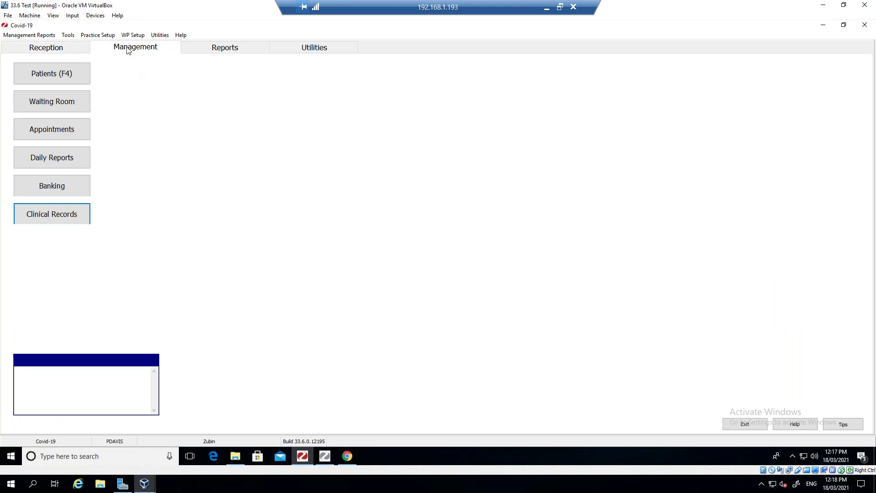
- Add a new General branch named 'Meeical One Melbourne Covid-19 Branch'
left_click(68, 154)
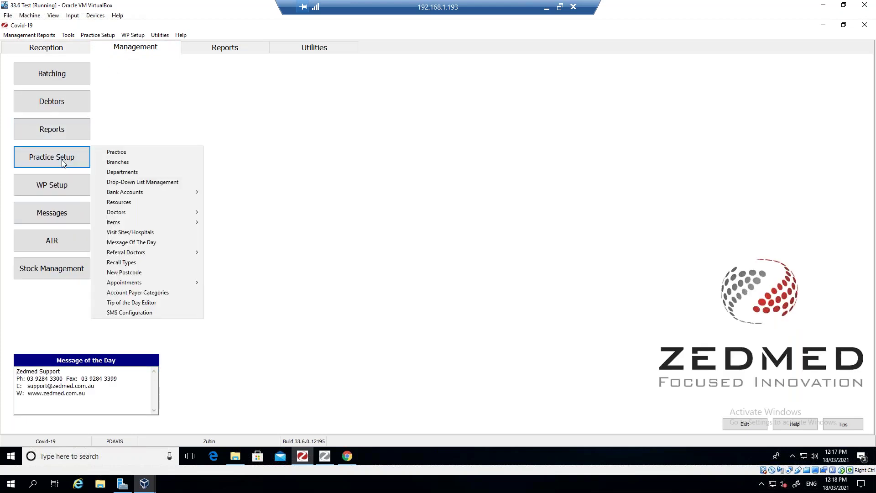
left_click(118, 162)
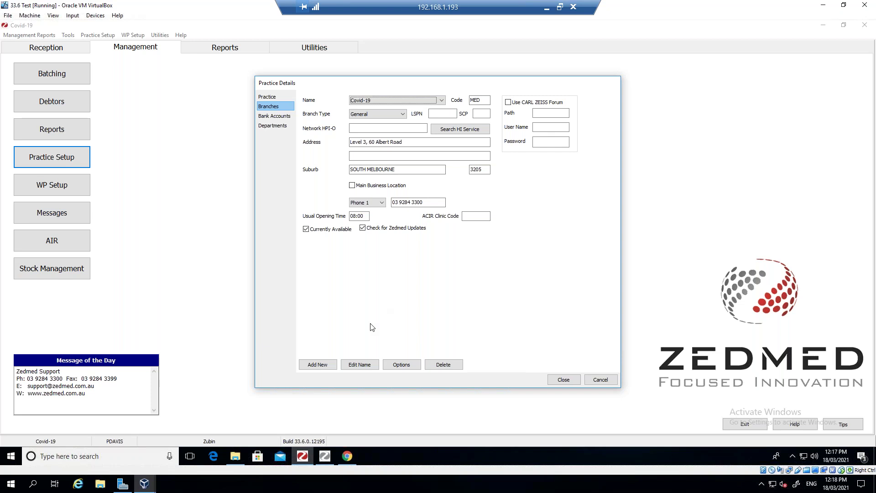
left_click(317, 365)
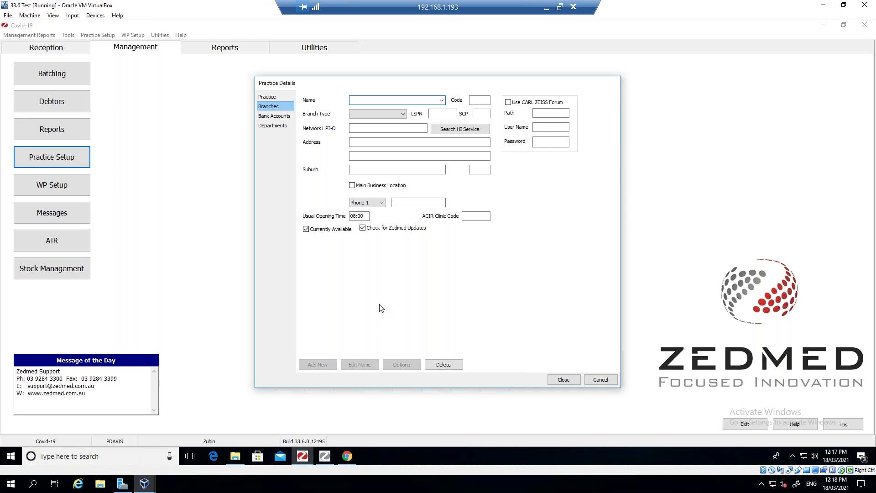
type("Mee")
type("ical One")
type(" Melbourne")
type(" Covid")
type("-19 Branch")
left_click(402, 114)
left_click(365, 121)
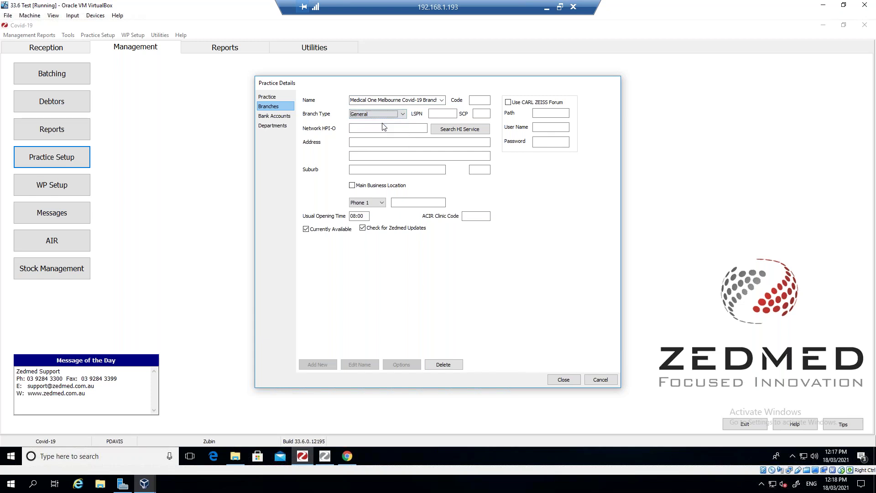
- Fill in the branch street address and suburb, picking the matching postcode entry
left_click(362, 146)
key("Tab")
key("Tab")
type("MELBOURNE")
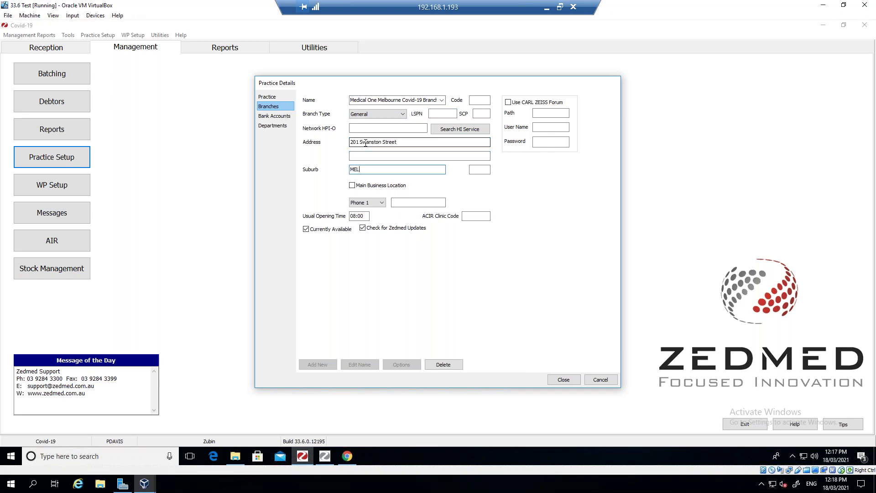
key("Tab")
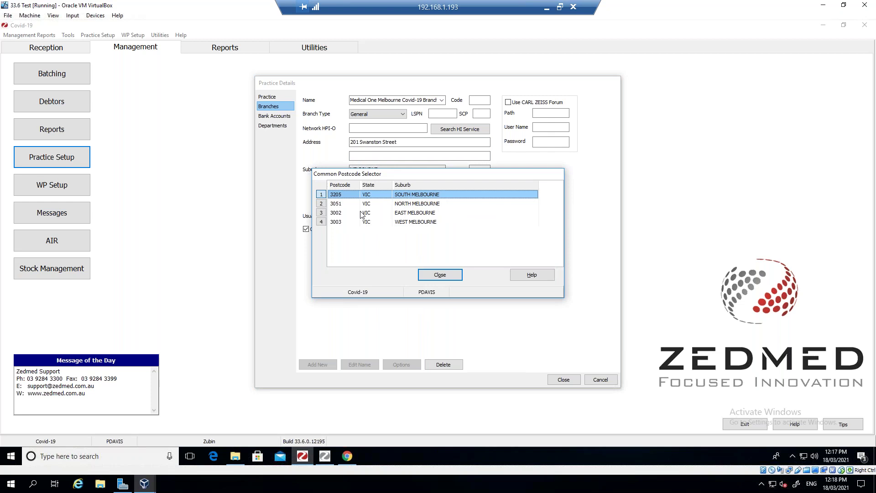
double_click(404, 223)
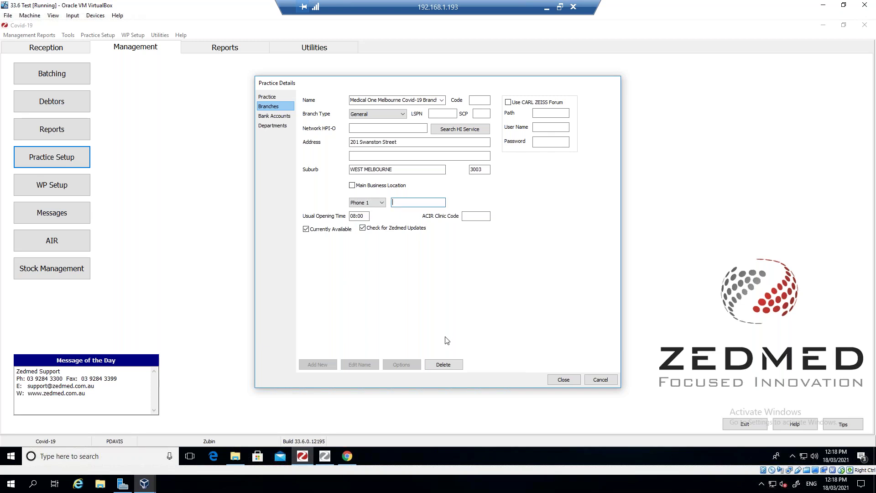
- Enter the branch phone number and set the branch code to COV
left_click(416, 202)
type("98767777")
key("Tab")
key("Tab")
left_click(481, 101)
type("COV")
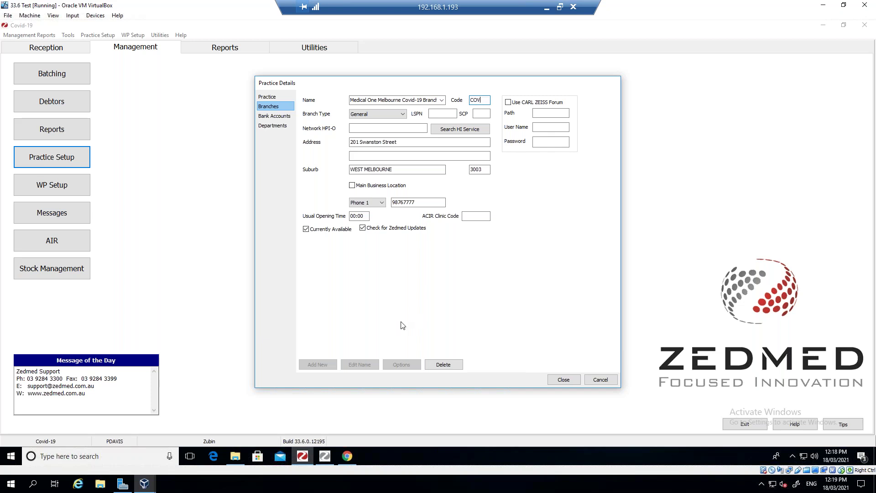
key("Tab")
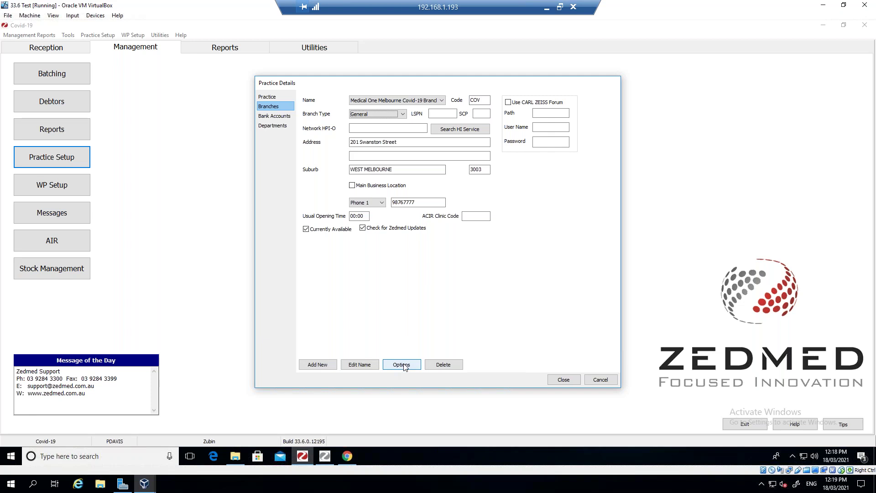
- Tick Enable Stock Management System in the branch options, then close Practice Details
left_click(401, 368)
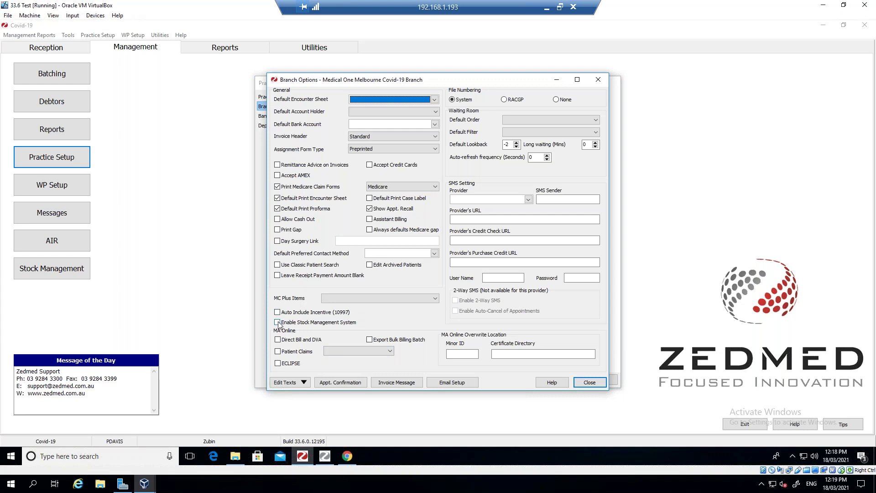
left_click(277, 322)
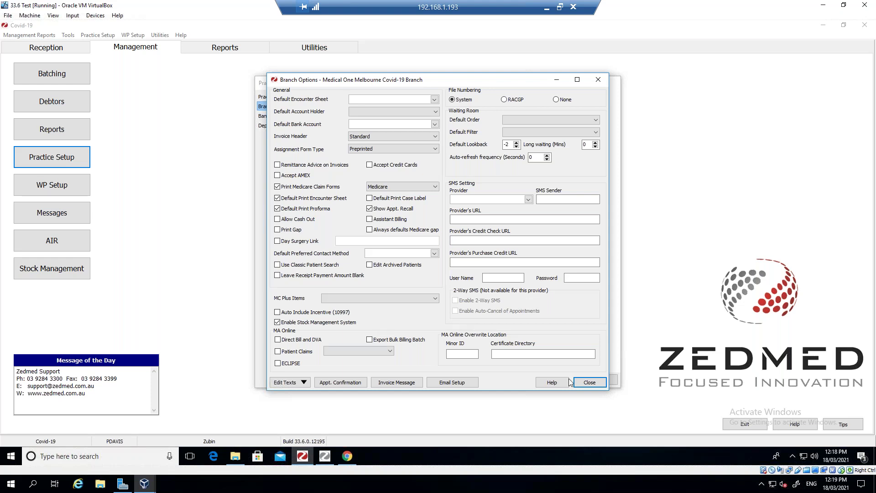
left_click(590, 381)
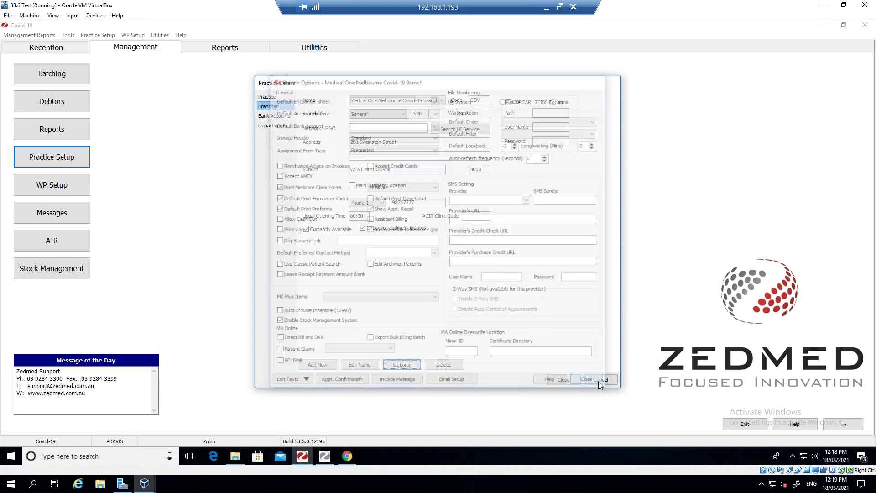
left_click(563, 380)
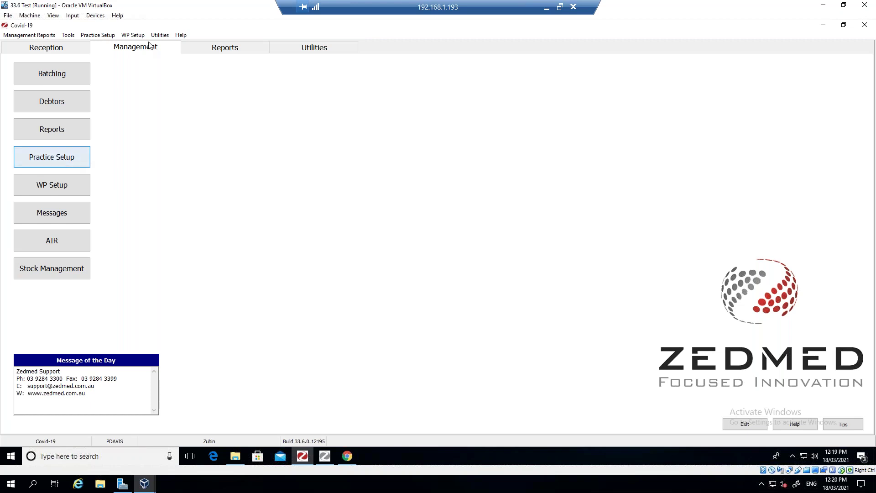
left_click(44, 163)
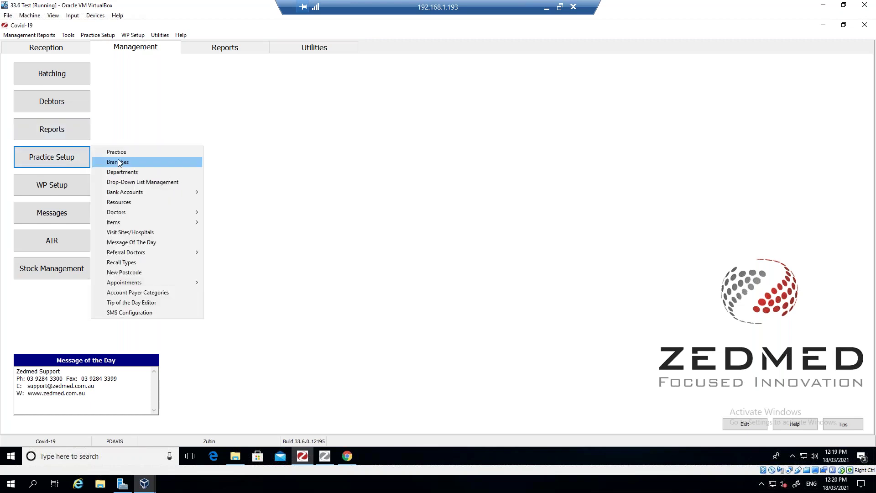
mouse_move(122, 212)
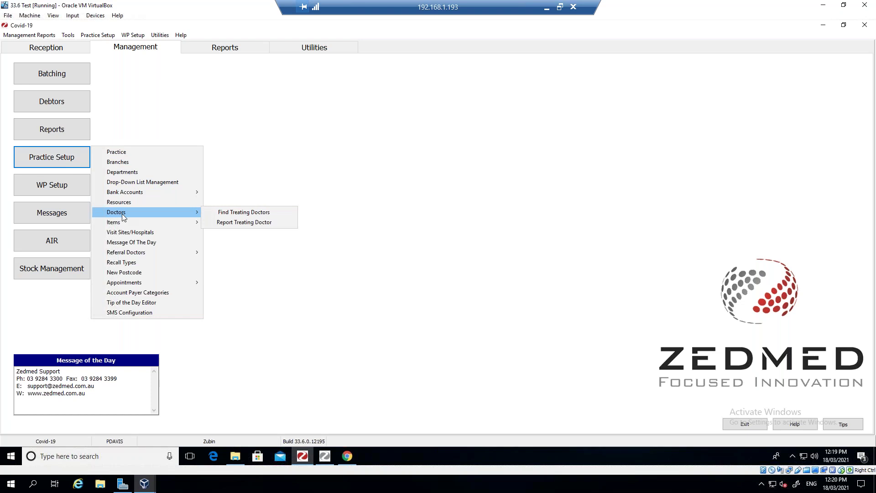
left_click(223, 214)
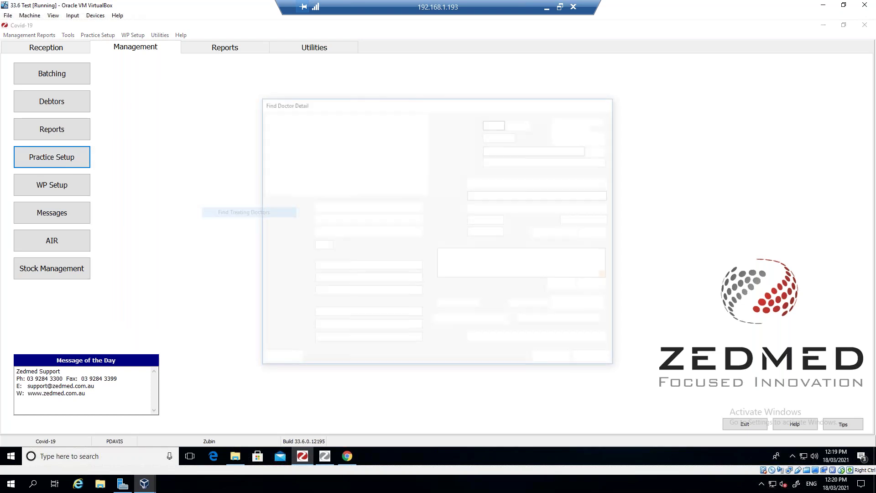
type("Dav")
key("Return")
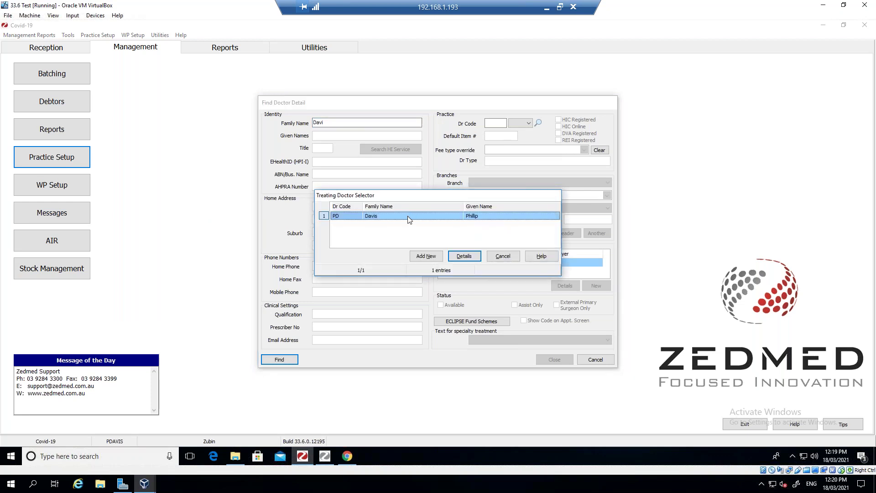
double_click(406, 215)
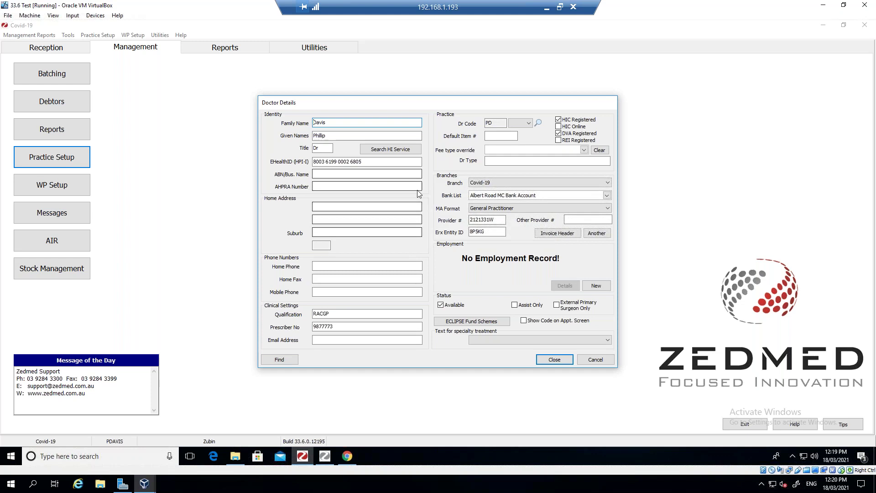
left_click(571, 183)
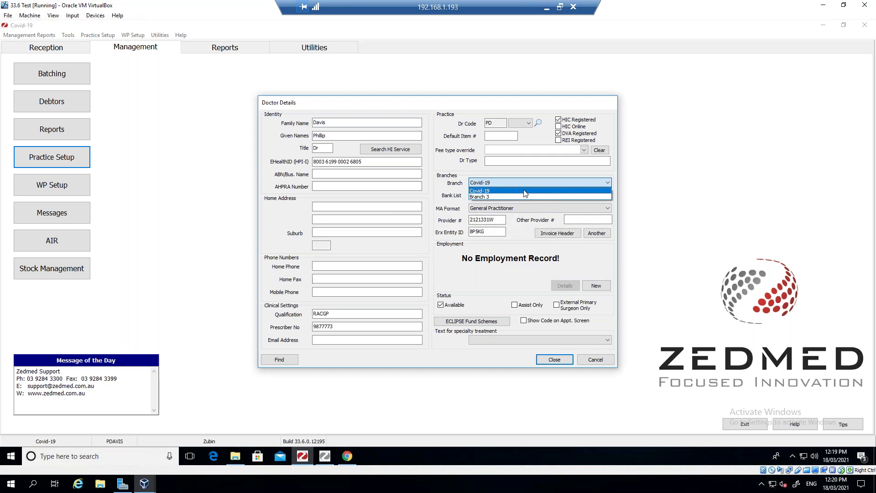
left_click(496, 190)
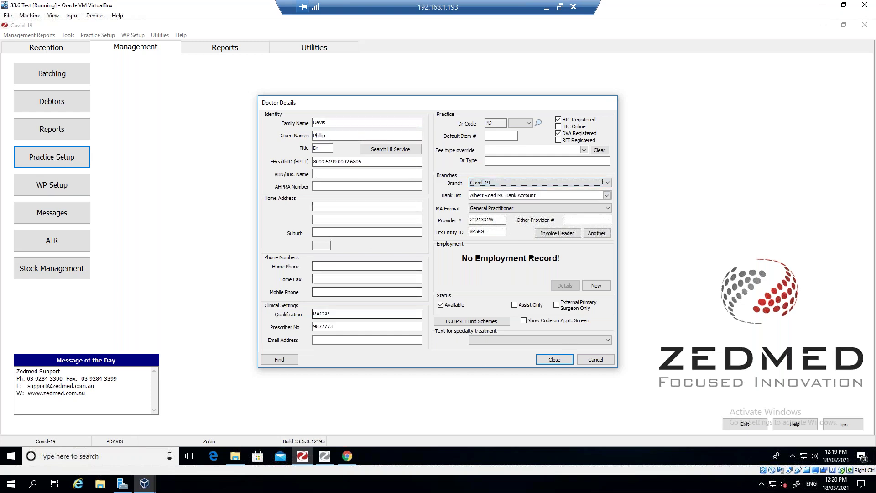
left_click(554, 359)
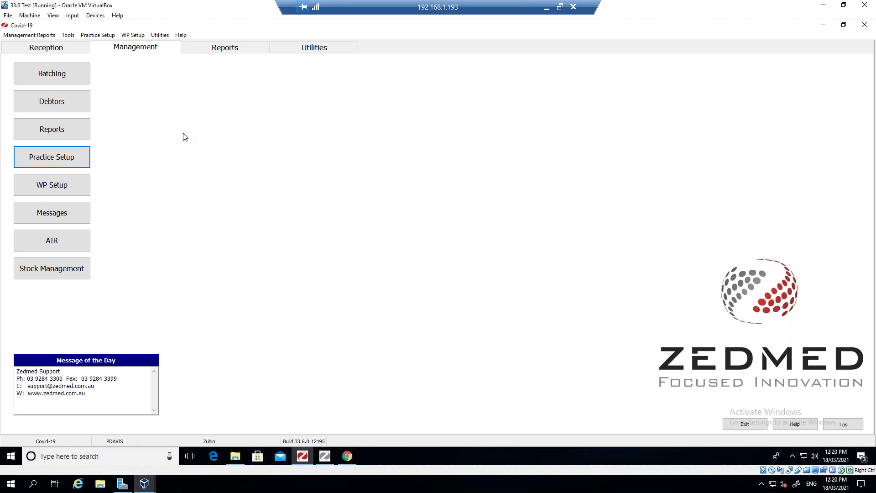
left_click(79, 158)
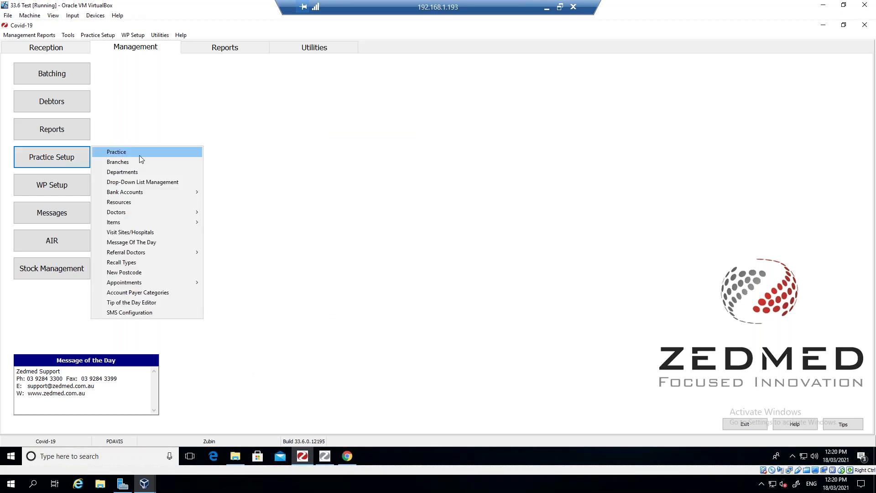
mouse_move(136, 213)
left_click(231, 213)
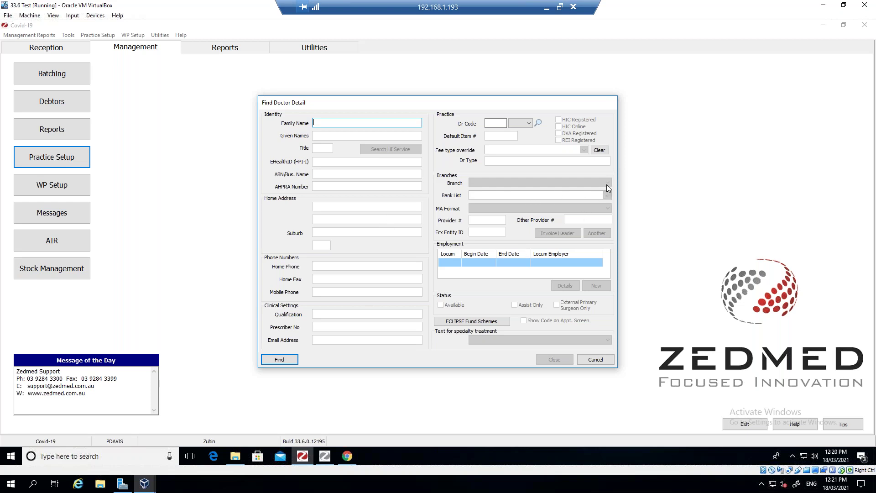
left_click(596, 360)
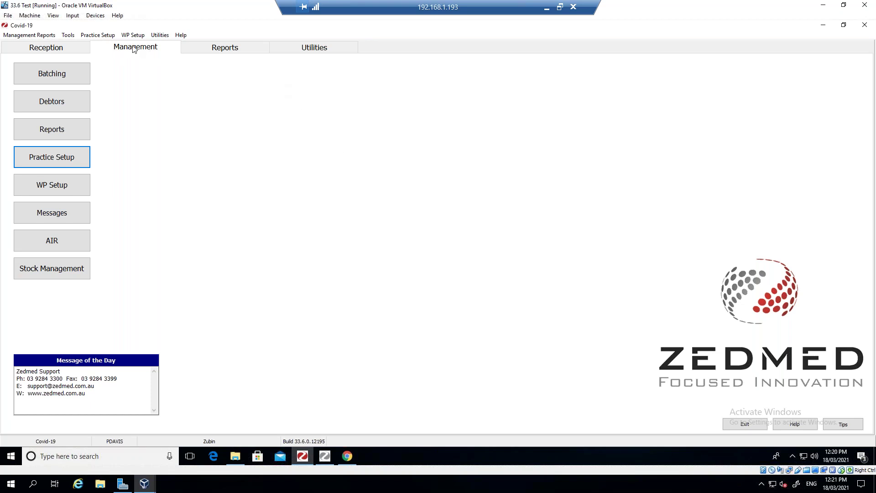
- Start a new appointment activity type named Covid-19 Vaccination
left_click(60, 163)
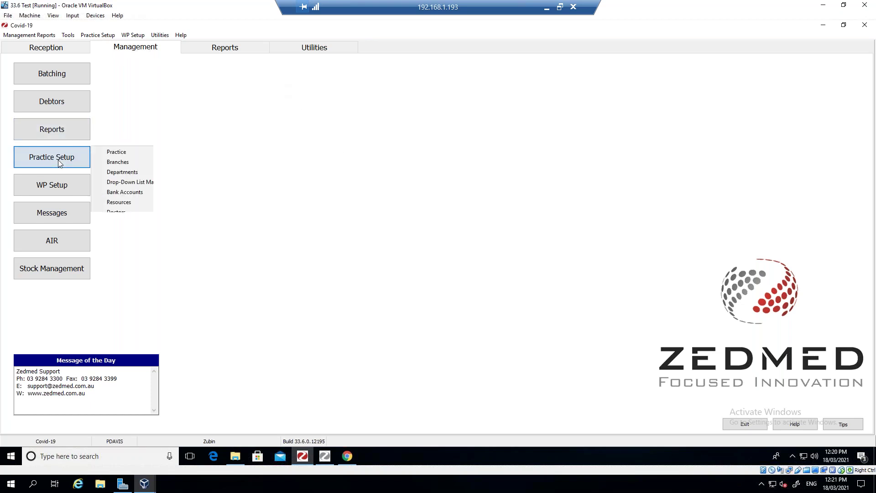
mouse_move(149, 280)
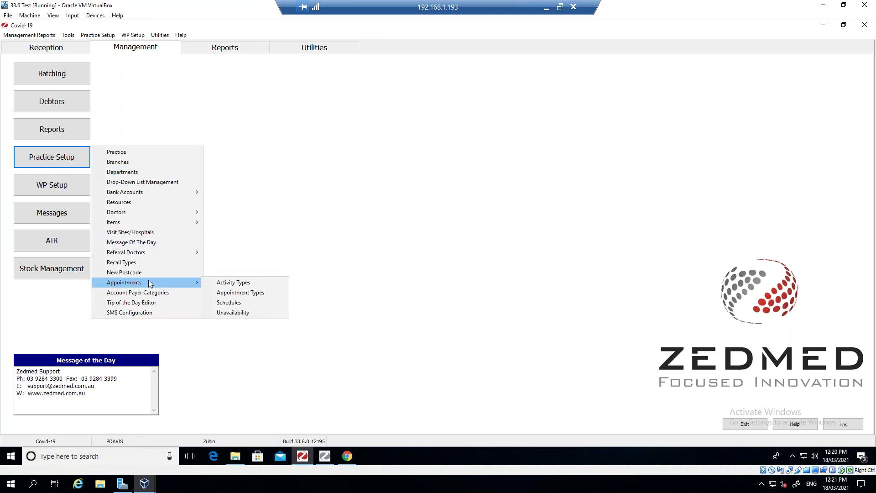
left_click(226, 283)
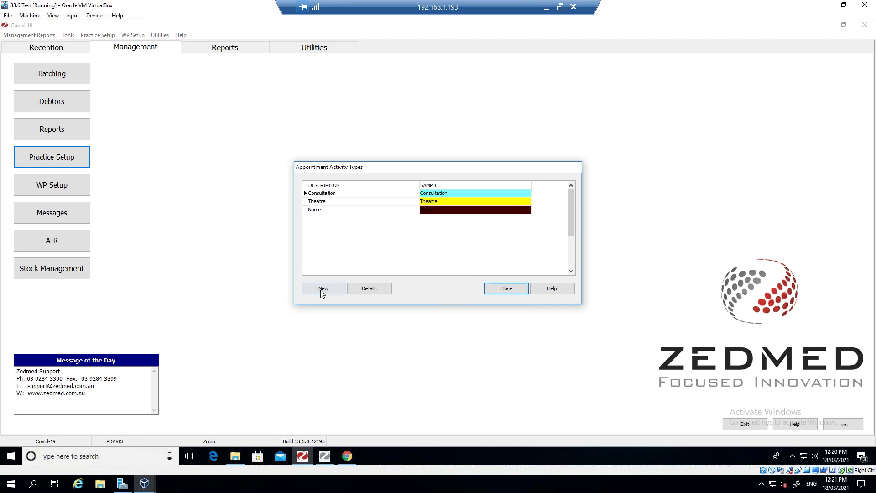
left_click(322, 288)
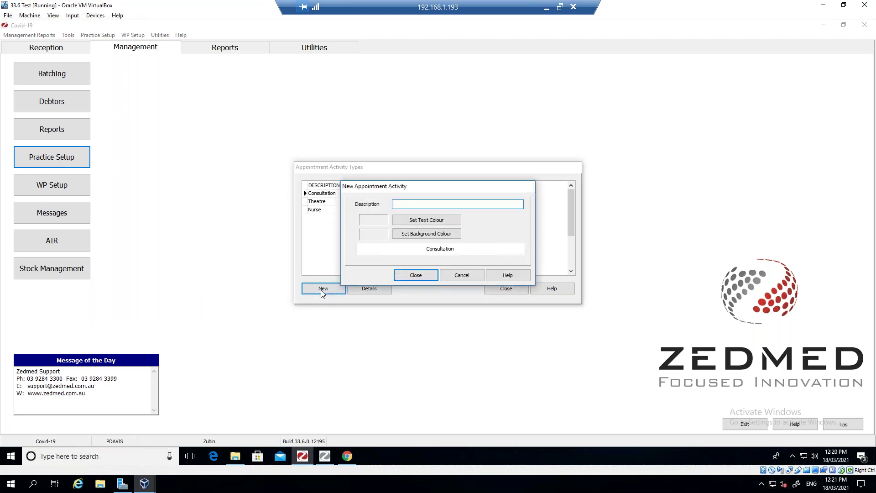
type("Covid-19 Vaccination")
- Give the activity white text on an orange background, save it, and close the list
left_click(412, 222)
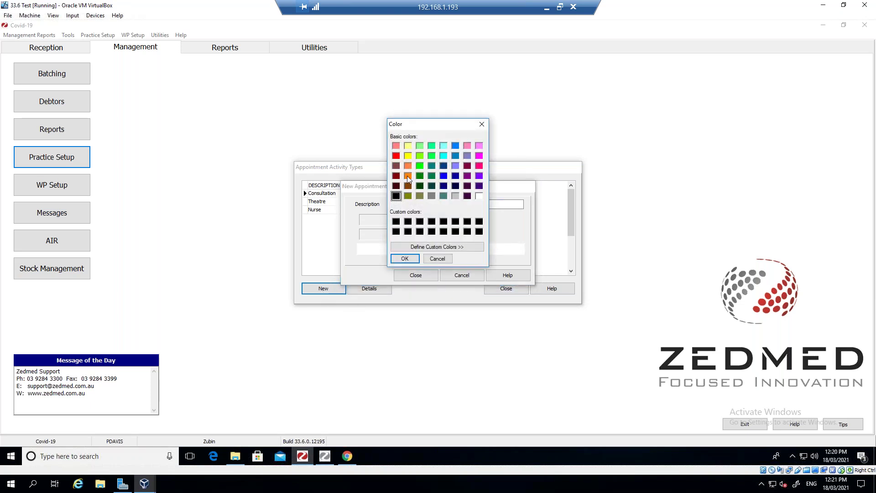
left_click(479, 196)
left_click(404, 259)
left_click(418, 234)
left_click(409, 176)
left_click(404, 258)
left_click(416, 275)
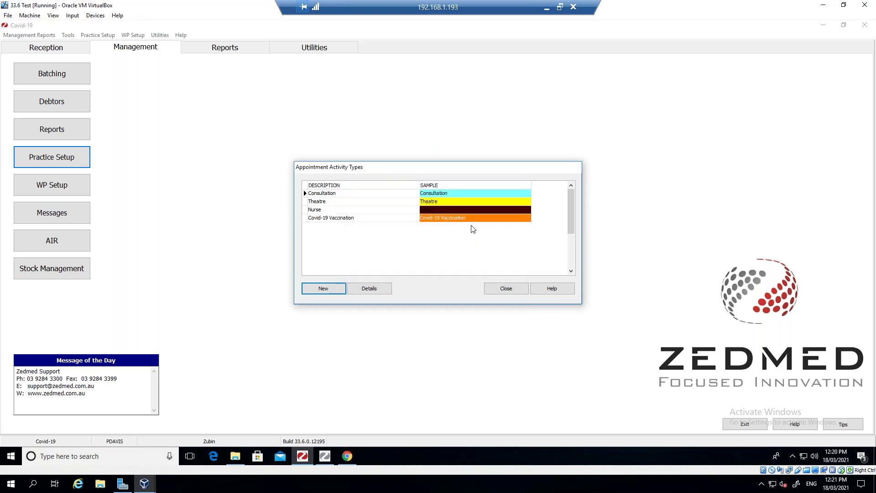
left_click(506, 289)
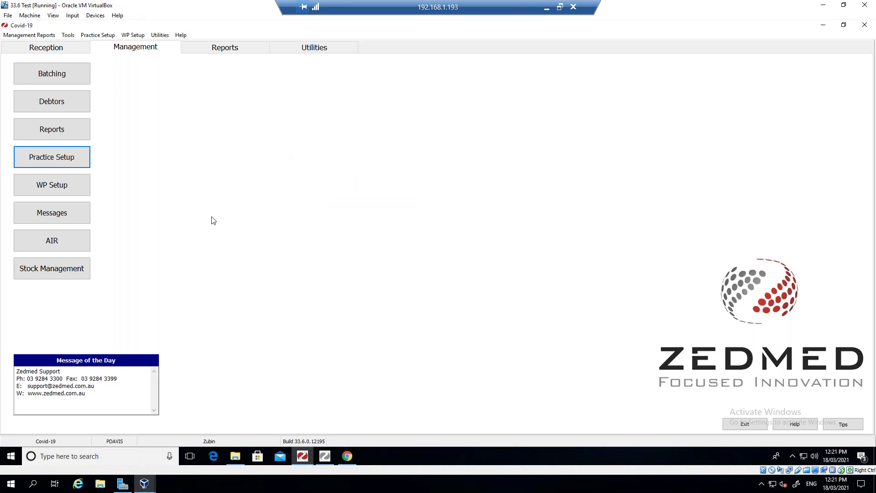
- Create appointment type Covid-19 Dose 1, code CD1, duration 00:02, then close Appointment Types
left_click(70, 156)
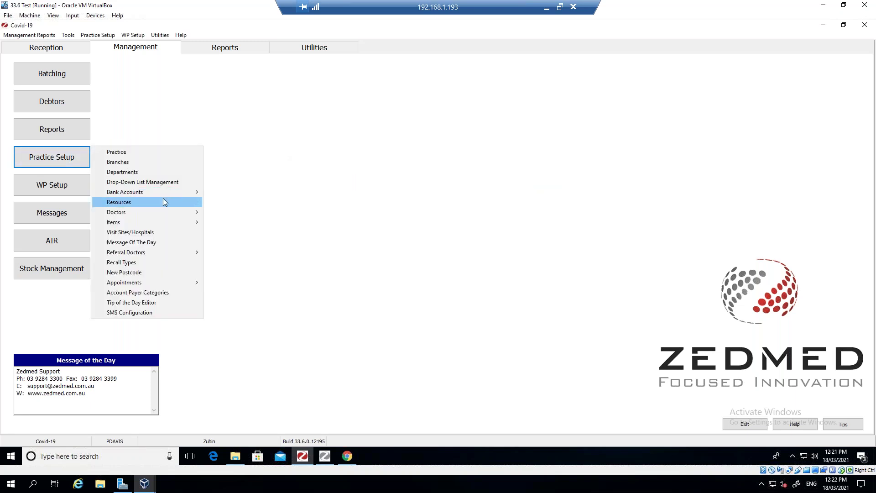
mouse_move(141, 281)
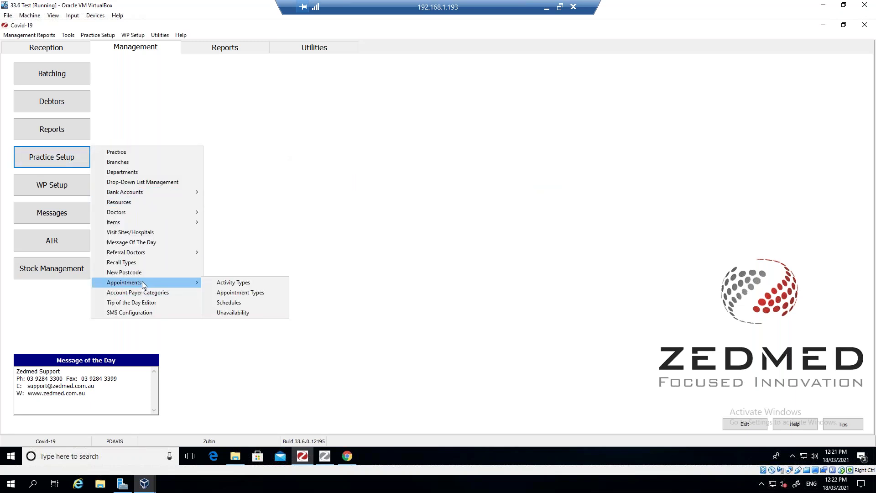
left_click(240, 291)
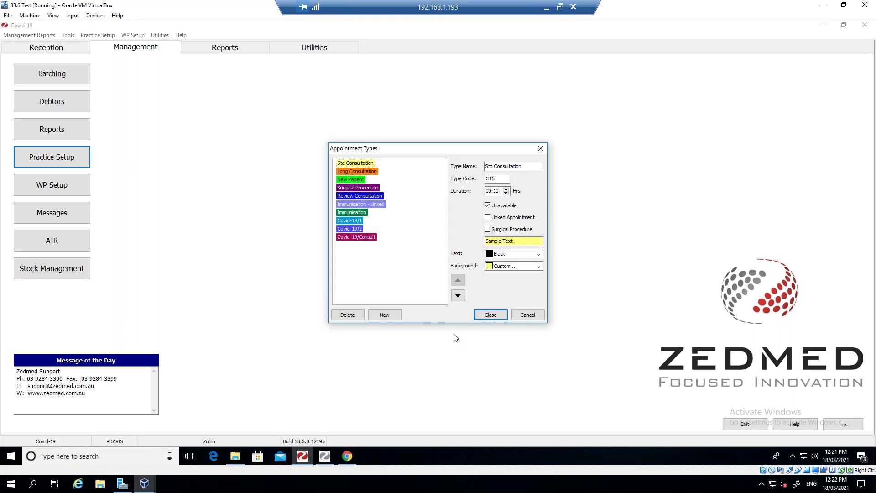
left_click(385, 315)
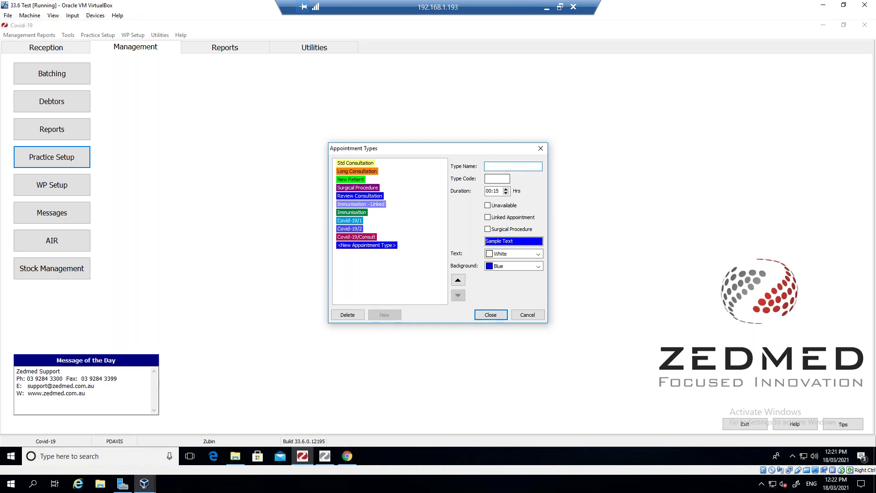
type("Covi")
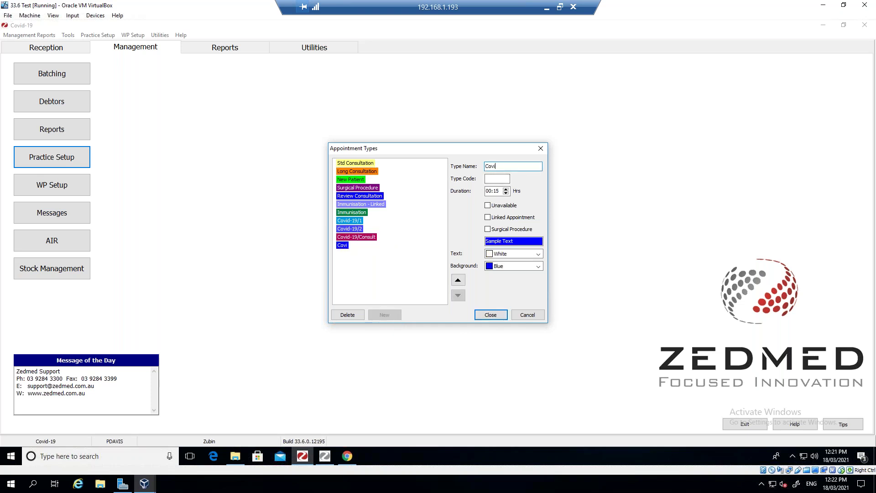
type("d-19 Dose 1")
left_click(496, 178)
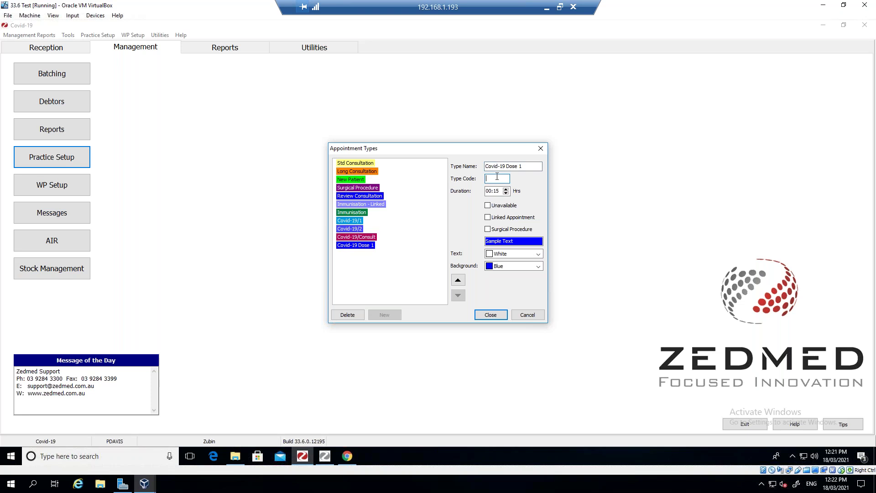
type("CD1")
left_click(501, 192)
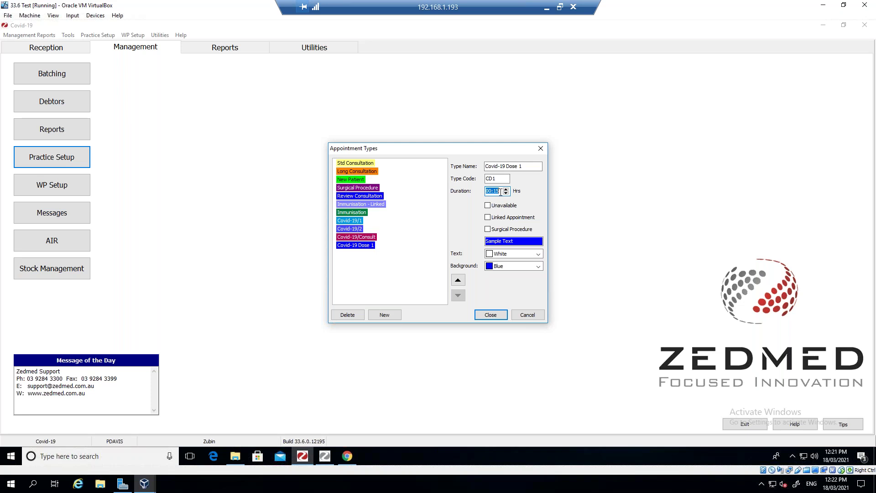
type("00:02")
key("Tab")
left_click(489, 321)
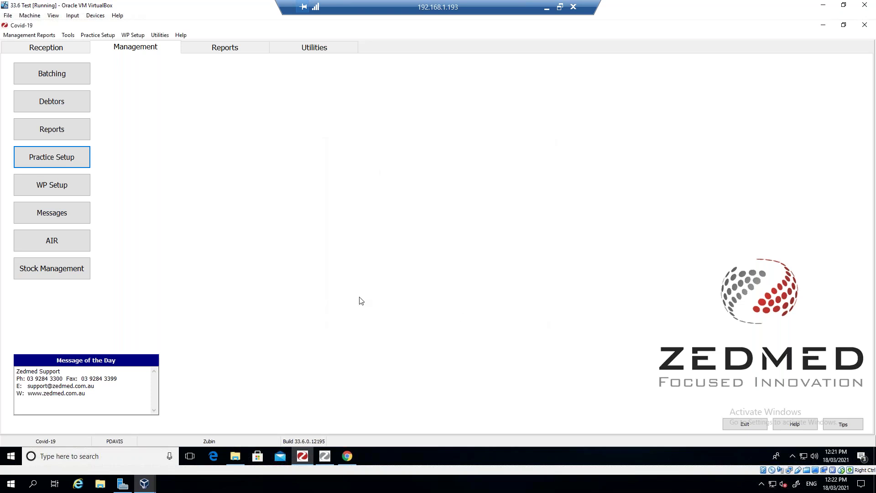
- Open the doctor schedules, select the doctor, and switch to the weekly graphic display
left_click(73, 158)
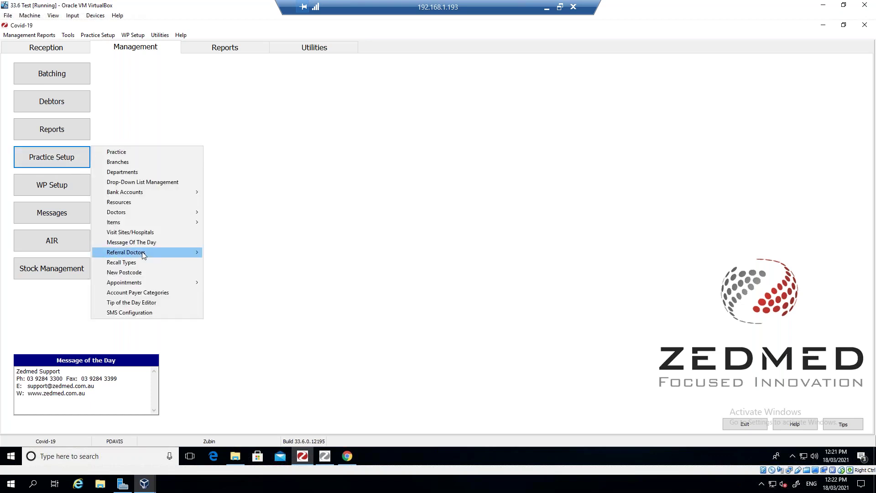
mouse_move(141, 283)
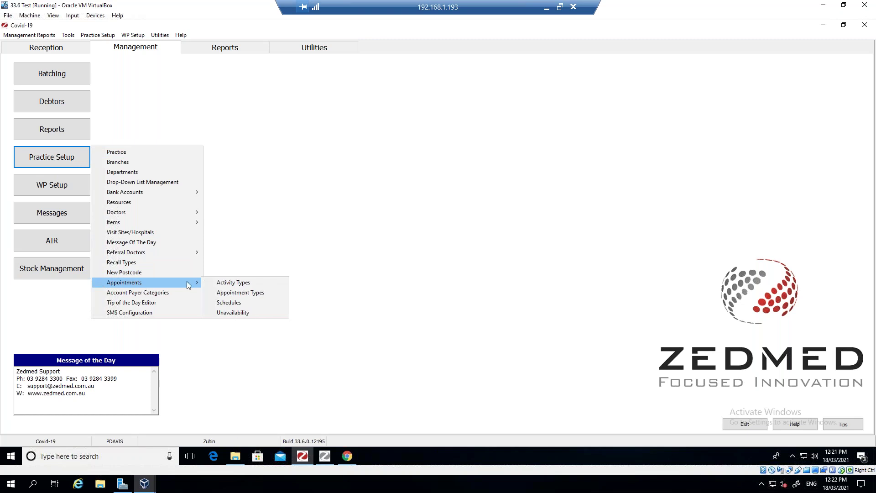
left_click(234, 304)
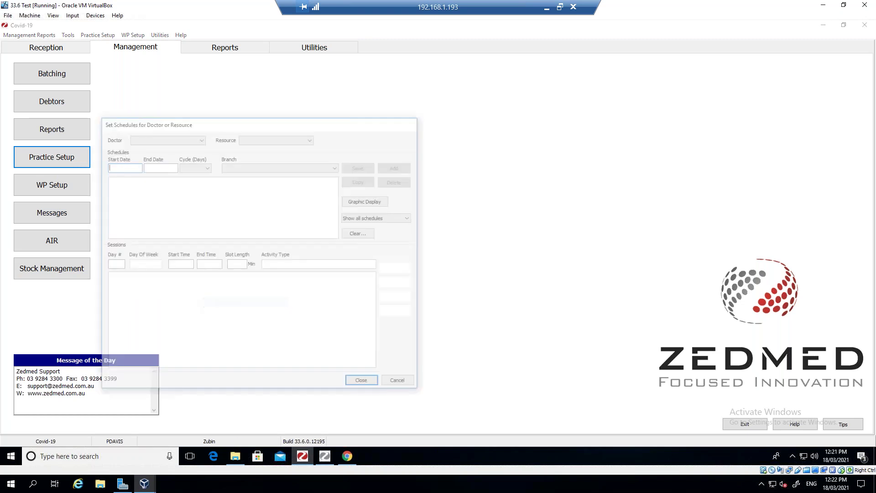
left_click(202, 138)
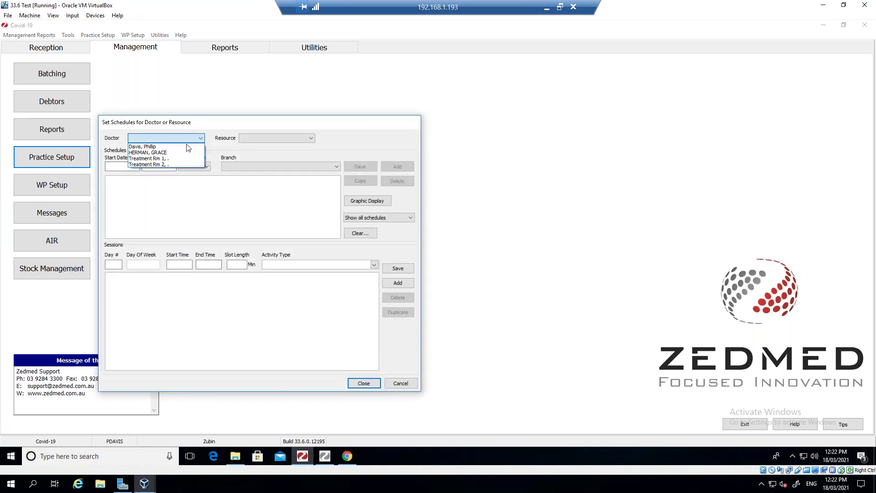
left_click(183, 145)
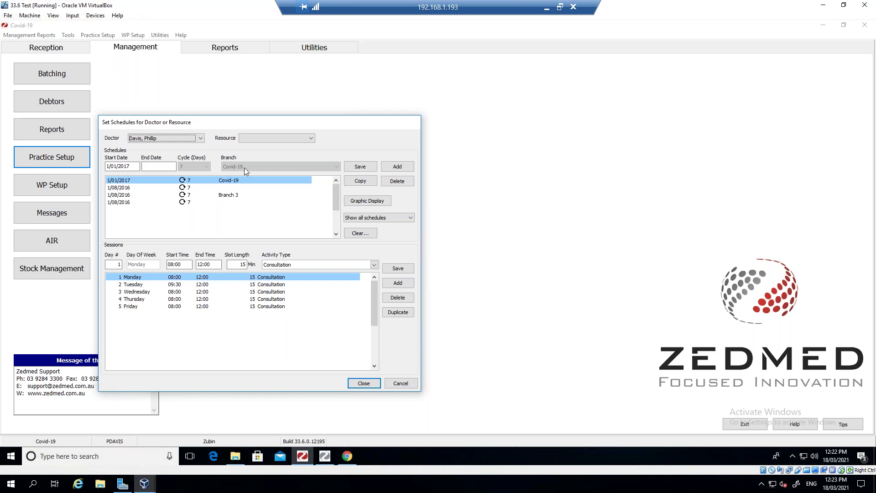
left_click(366, 201)
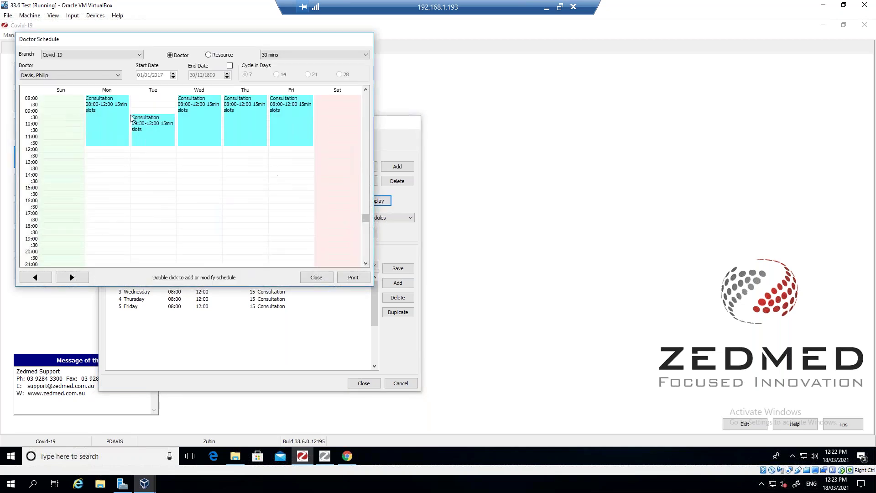
- Add a Monday 14:00 Covid-19 Vaccination session, extending its end time by one hour
double_click(99, 175)
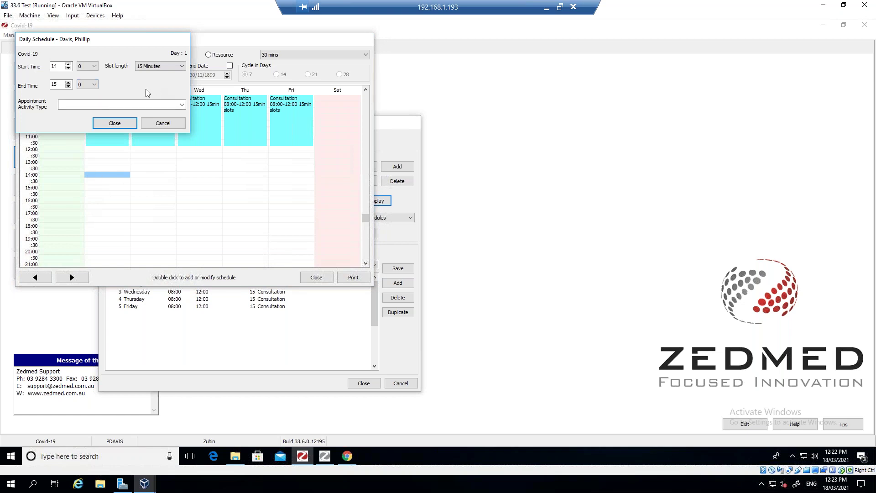
left_click(135, 106)
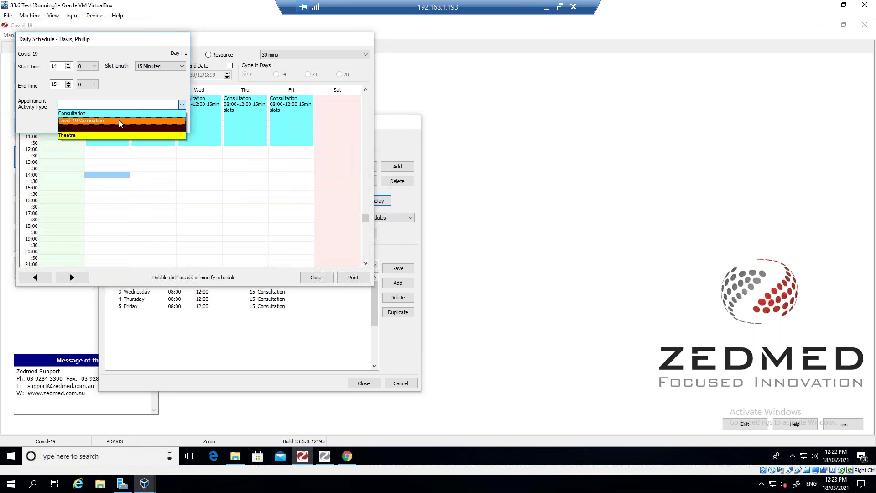
left_click(119, 120)
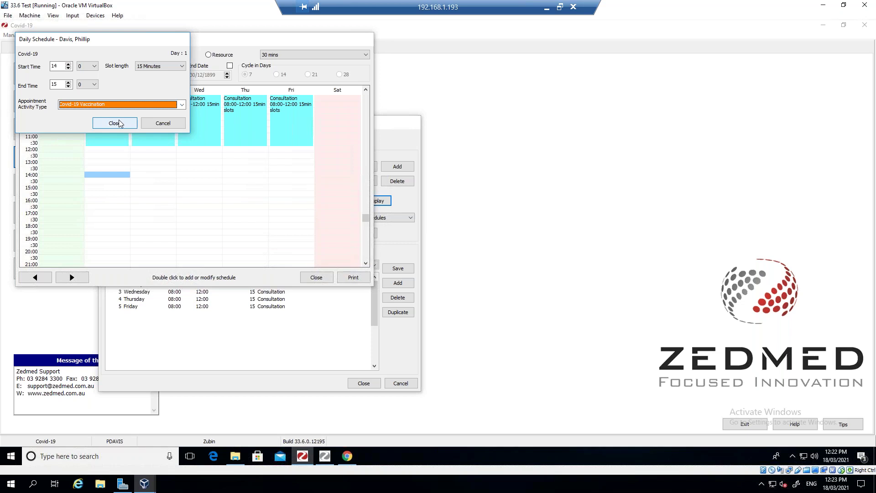
left_click(68, 83)
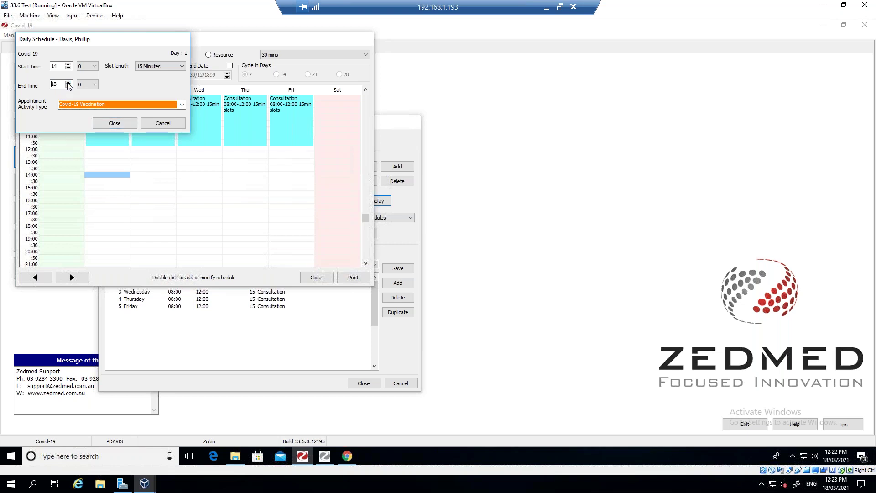
left_click(113, 123)
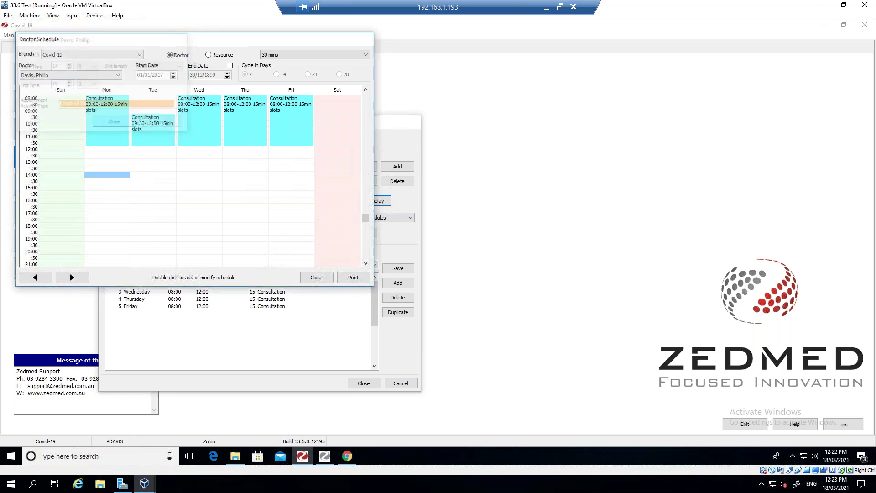
left_click(204, 190)
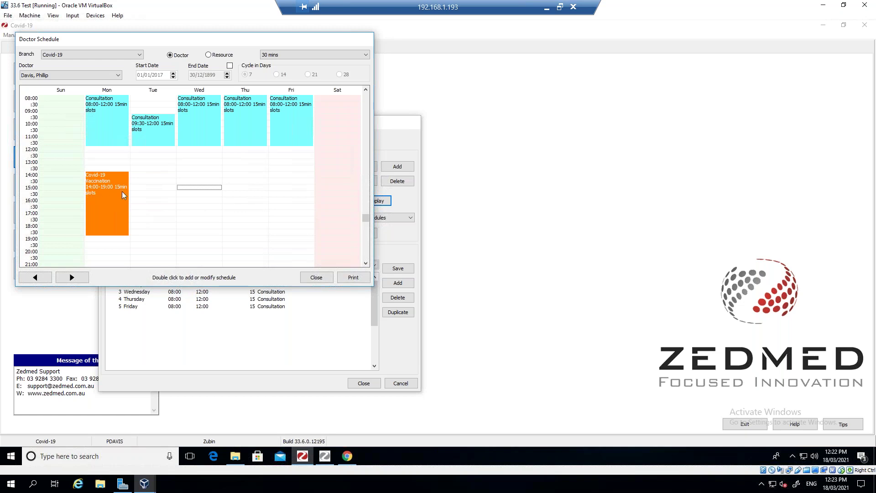
- Copy Monday's vaccination session onto Tuesday and Wednesday, check Tuesday's details, and close the grid
right_click(116, 191)
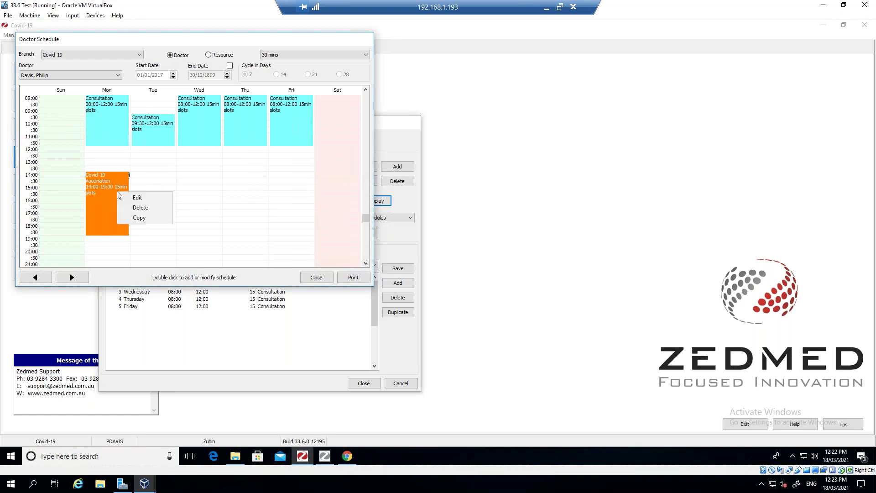
left_click(147, 218)
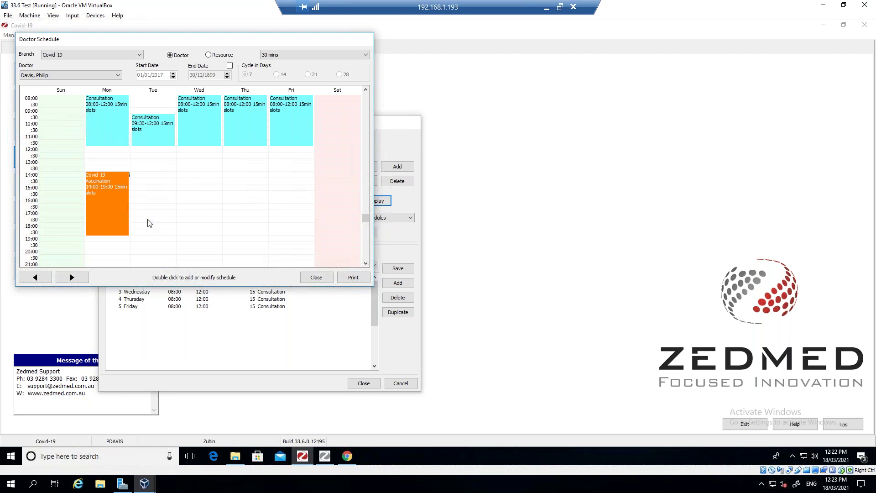
right_click(142, 178)
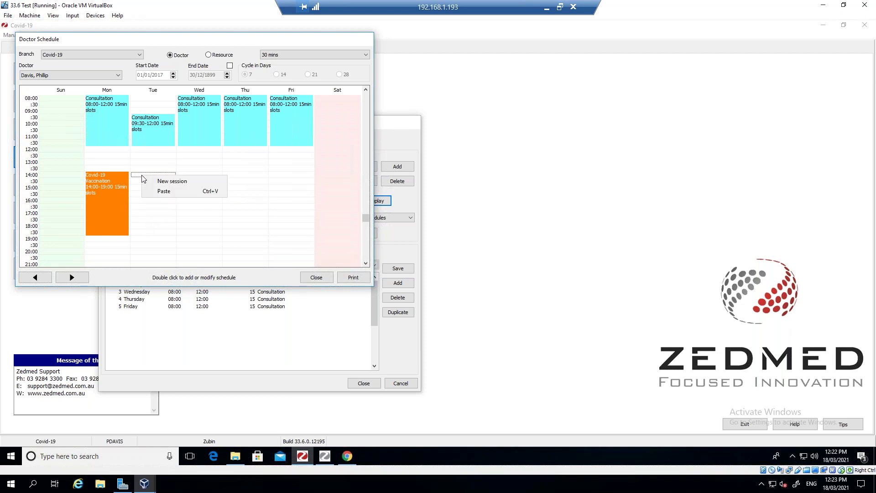
left_click(163, 190)
right_click(187, 178)
left_click(205, 192)
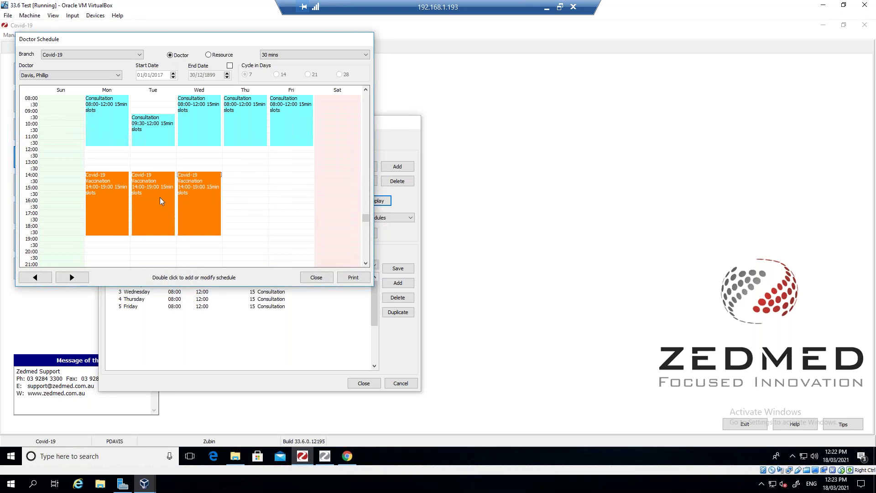
double_click(155, 201)
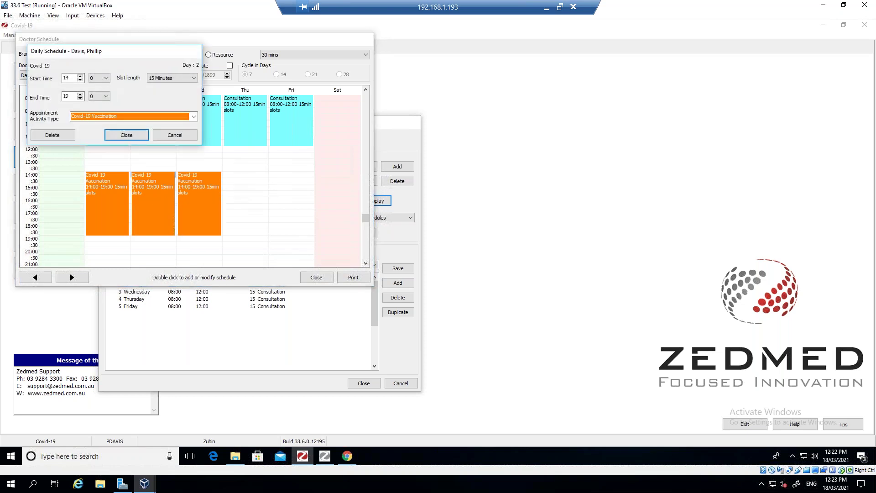
left_click(136, 135)
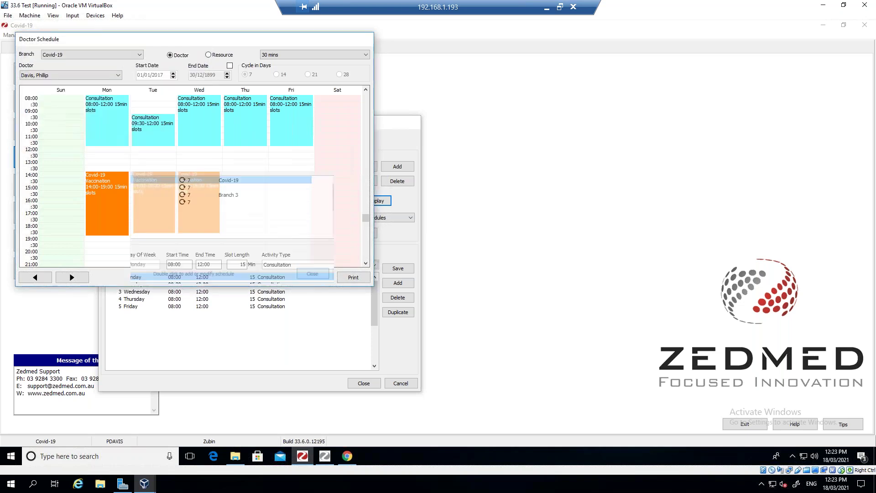
left_click(316, 277)
- Run the schedule conflict check, dismiss the report, and open the Reception appointment book
left_click(364, 383)
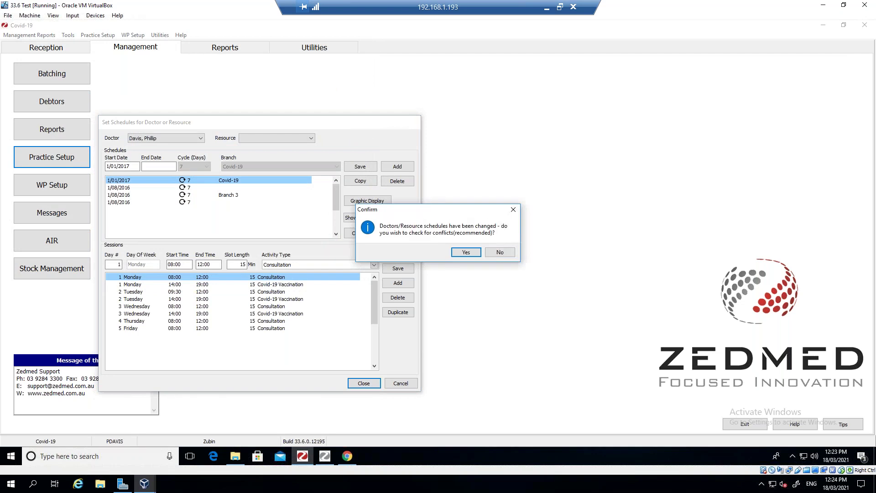
left_click(465, 251)
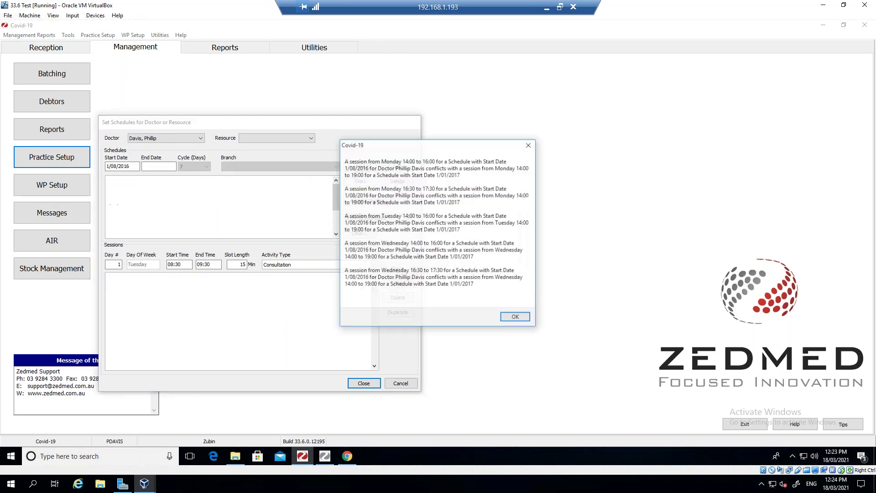
left_click(517, 319)
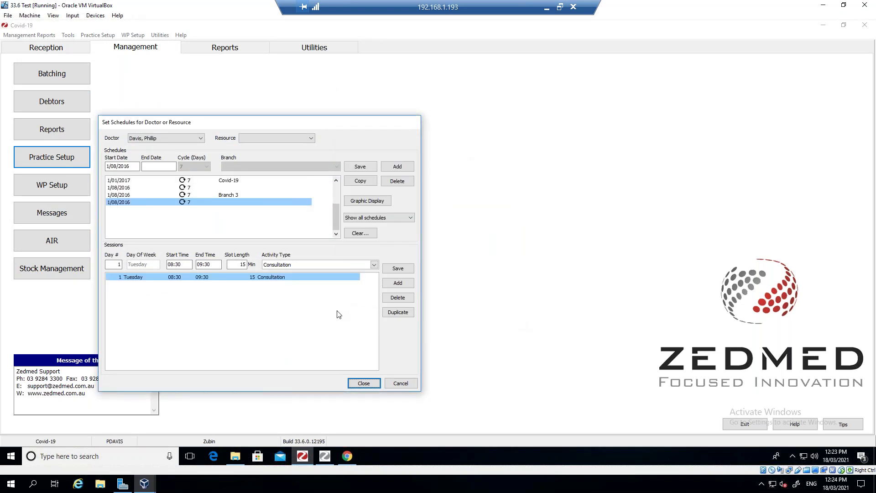
left_click(400, 383)
left_click(47, 47)
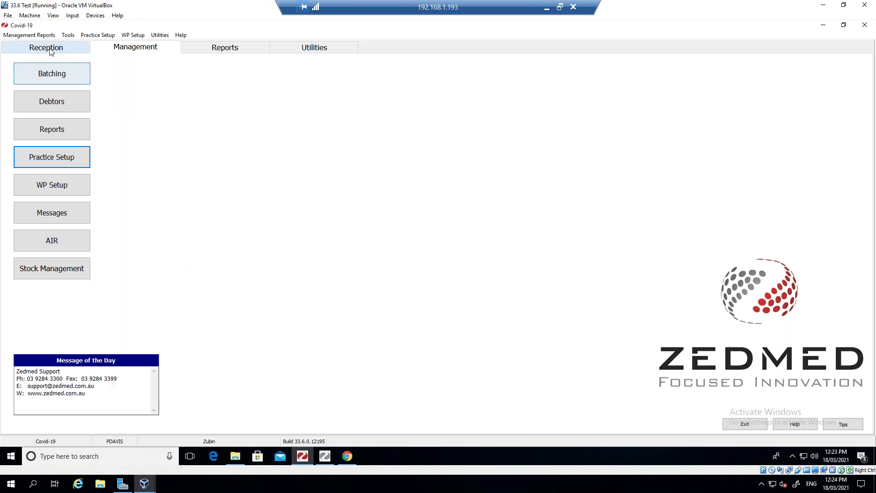
left_click(54, 136)
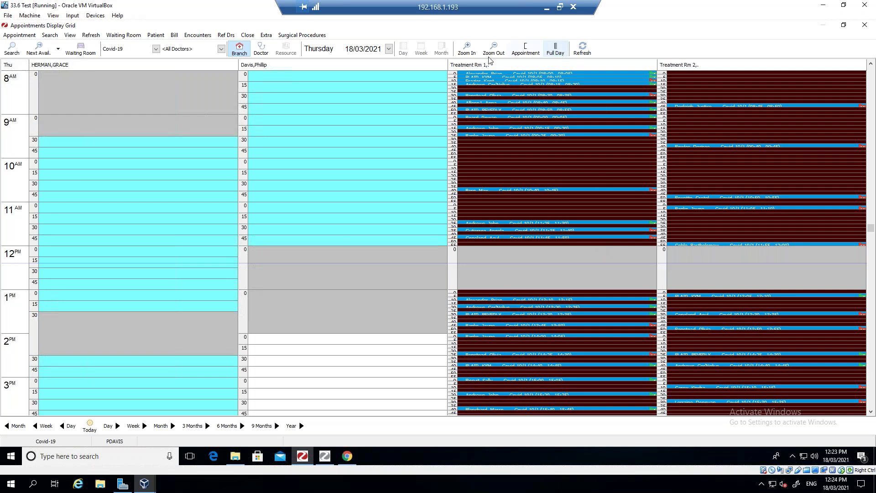
- Zoom the appointment grid in, reopening the book, and select the 08:00 Treatment Rm 1 booking
left_click(467, 48)
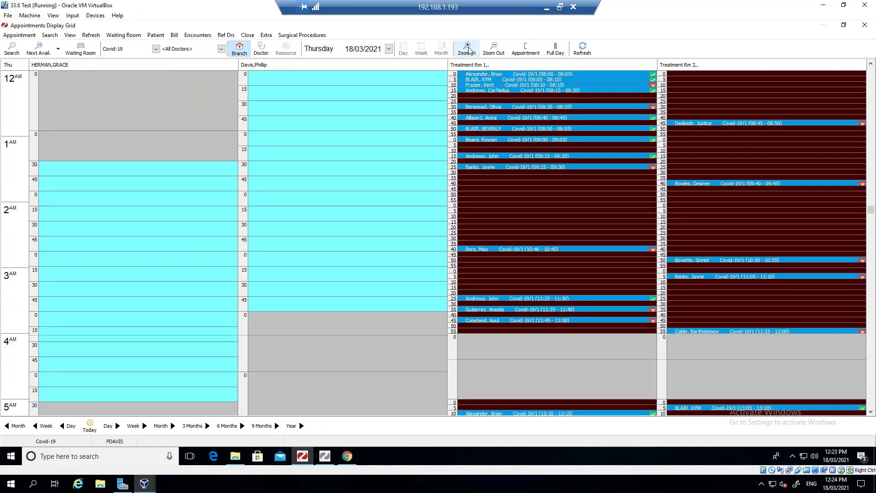
left_click(467, 48)
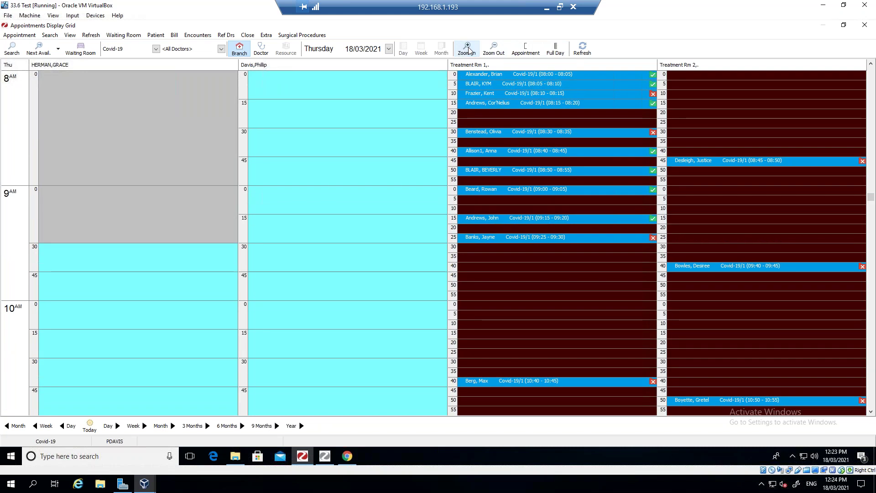
left_click(864, 25)
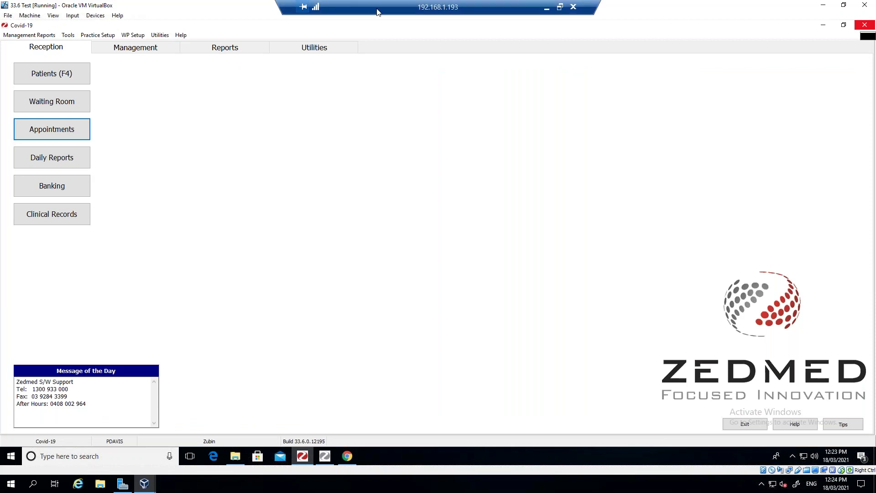
left_click(58, 130)
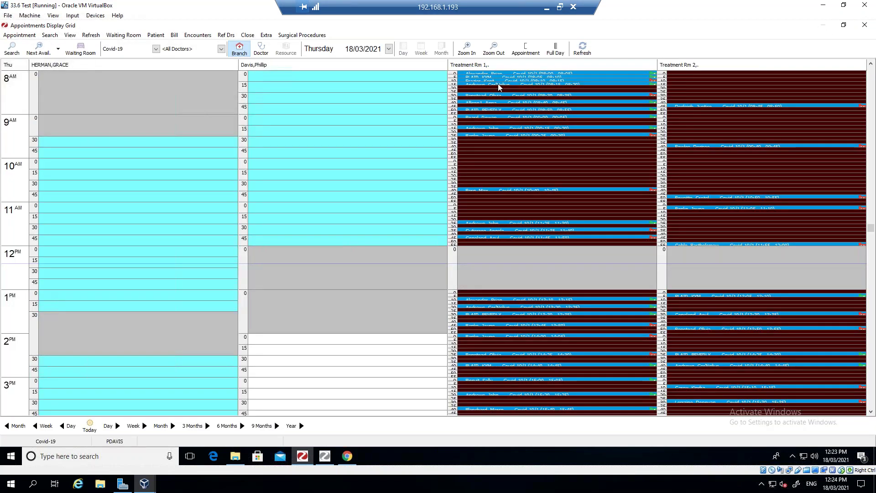
left_click(467, 48)
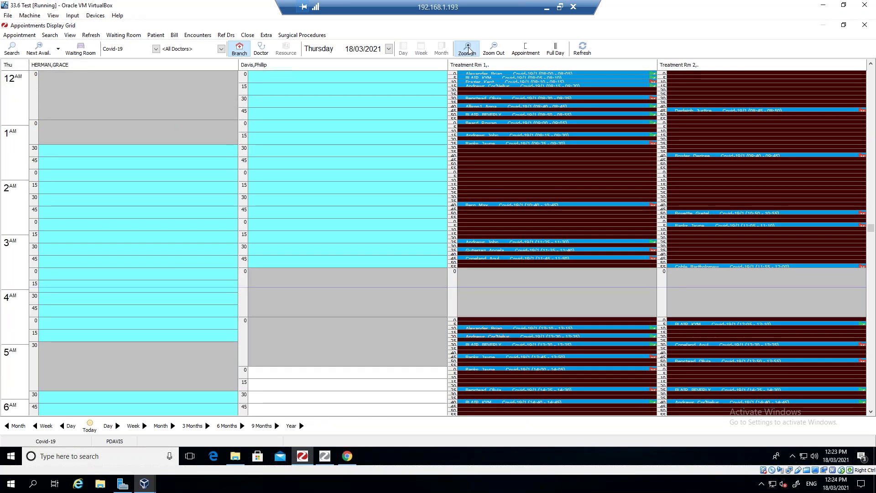
left_click(467, 48)
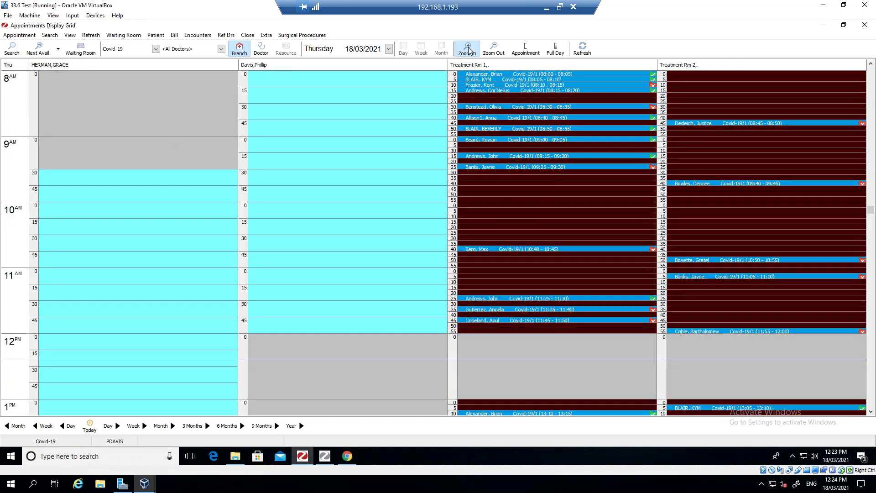
left_click(468, 49)
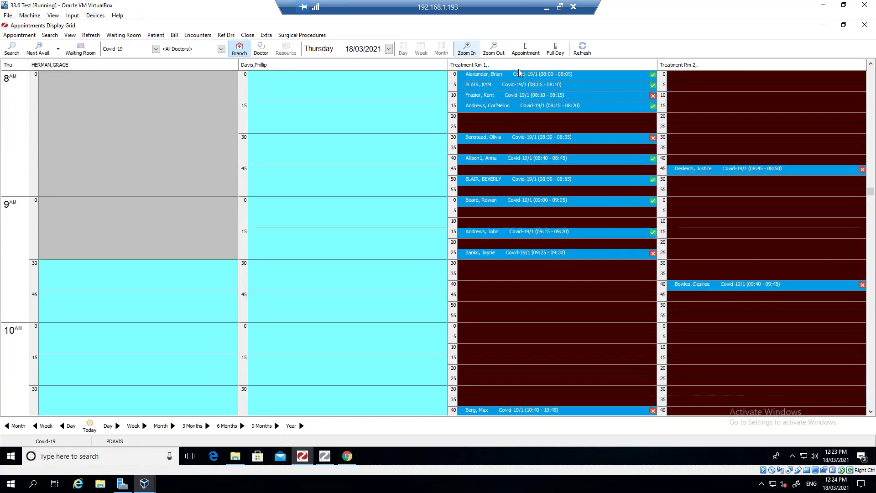
left_click(519, 75)
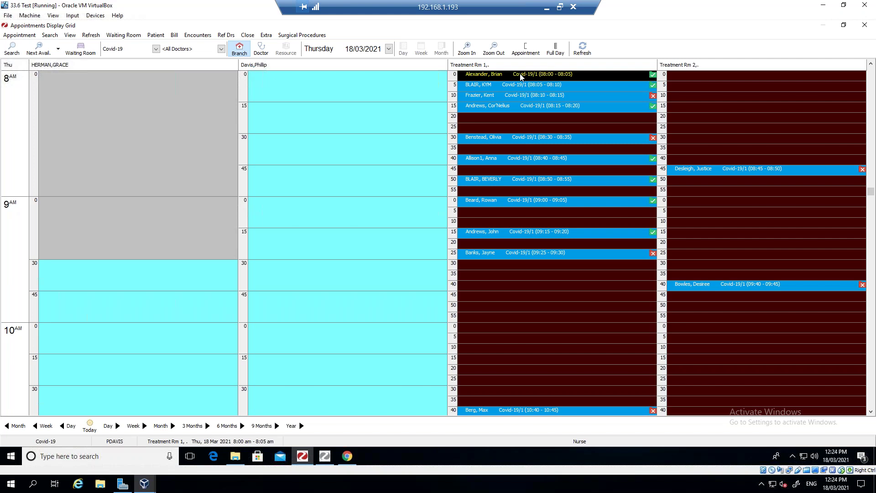
- Open the 08:00 patient's details, attempt Online PV, dismiss the not-enabled message, and close
right_click(521, 76)
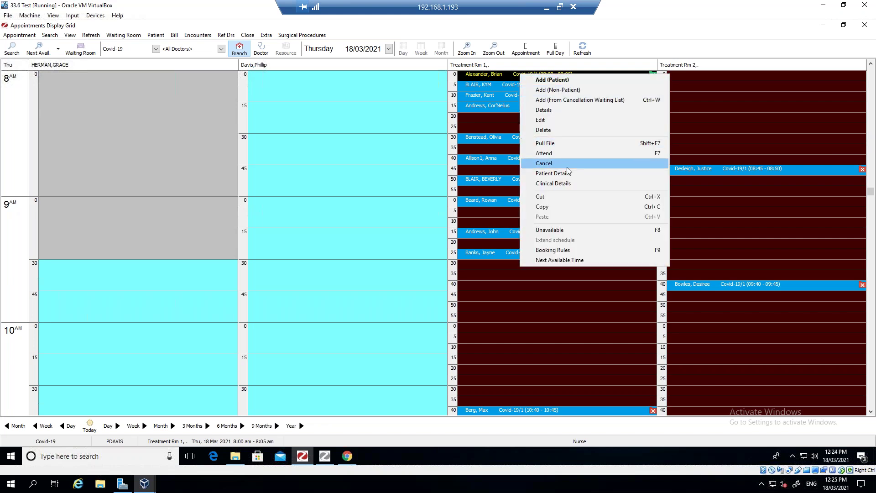
left_click(567, 173)
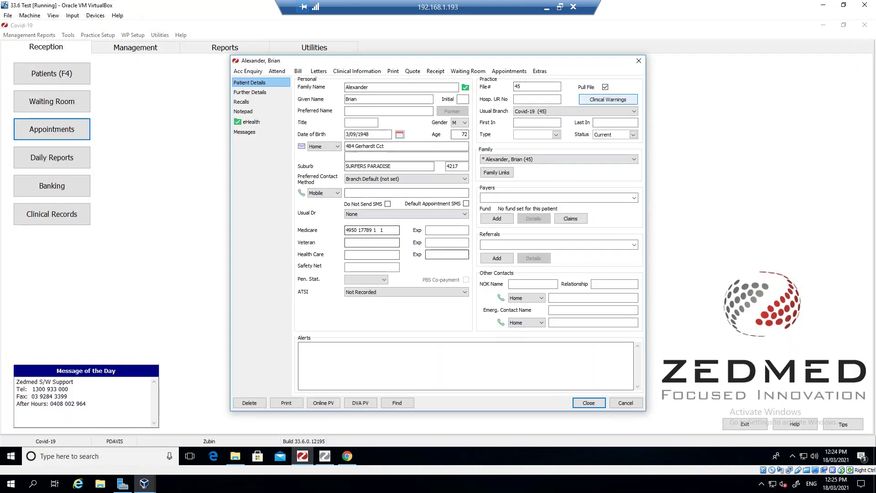
left_click(327, 404)
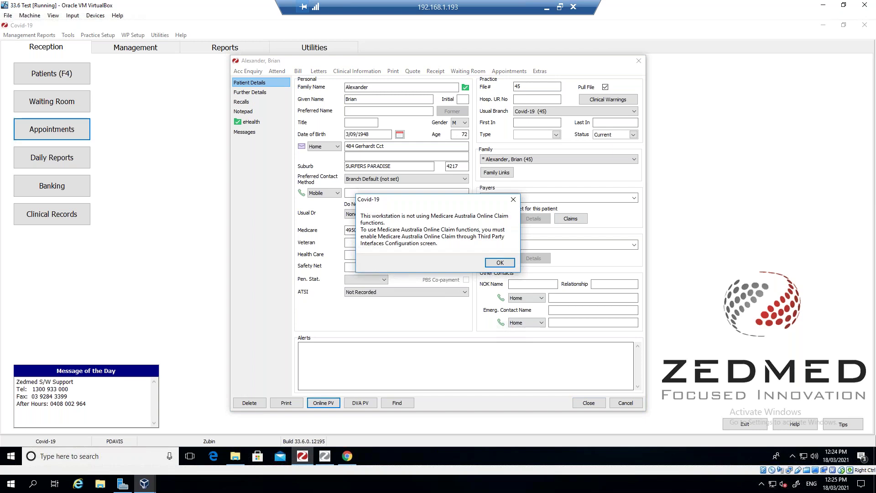
left_click(501, 263)
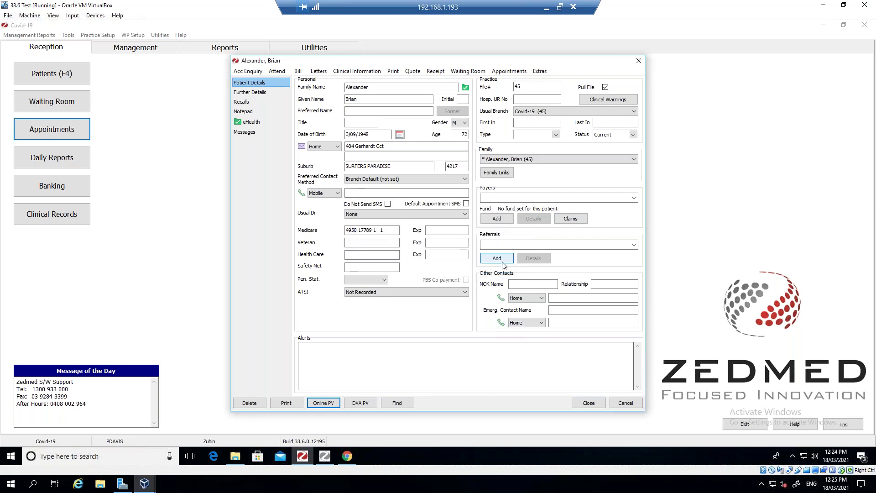
left_click(590, 403)
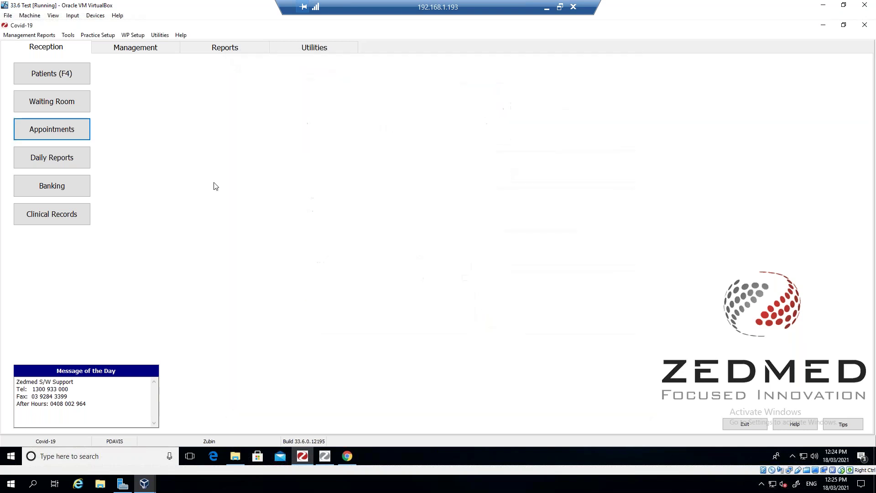
- Reopen and zoom the appointment book, mark the 08:00 booking as attended, then close it
left_click(67, 132)
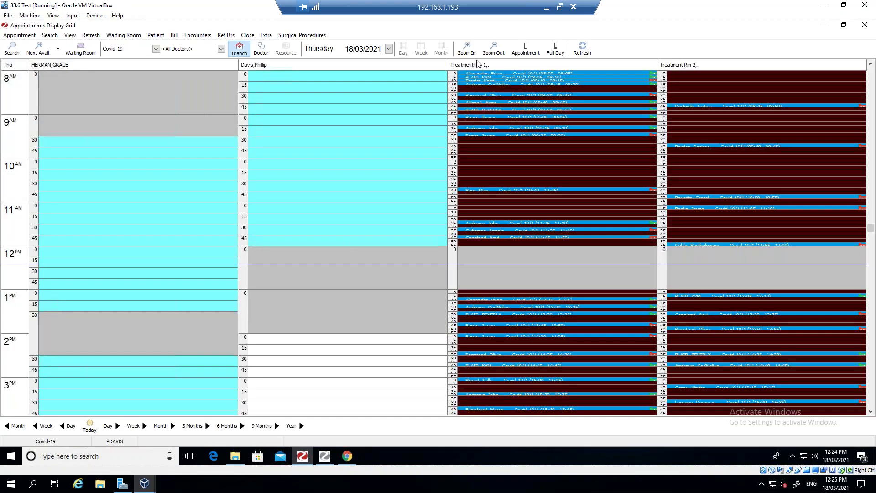
left_click(468, 48)
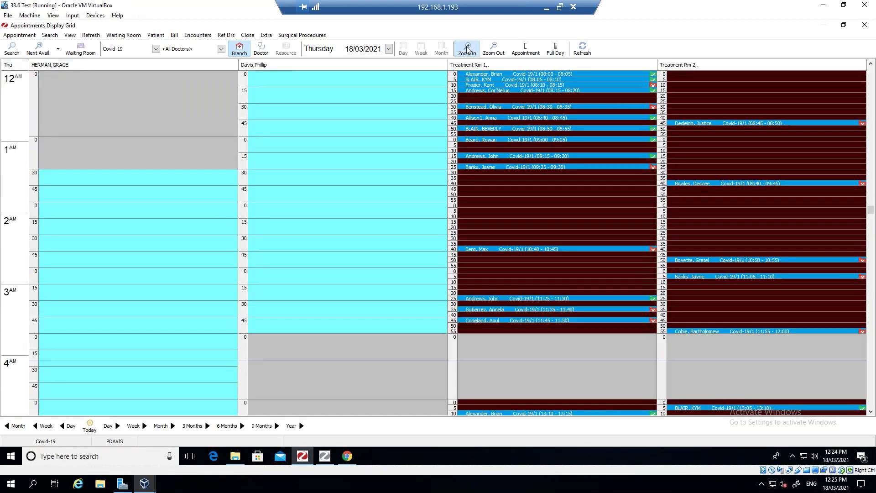
left_click(467, 49)
left_click(483, 74)
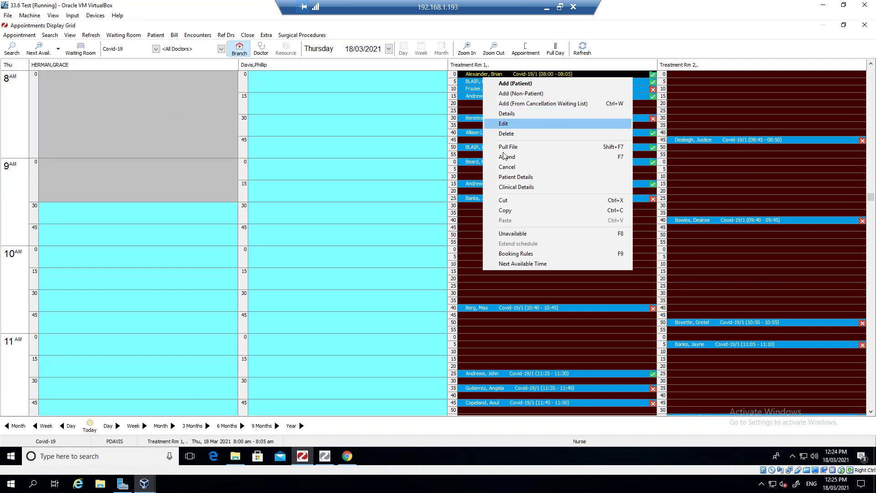
left_click(508, 158)
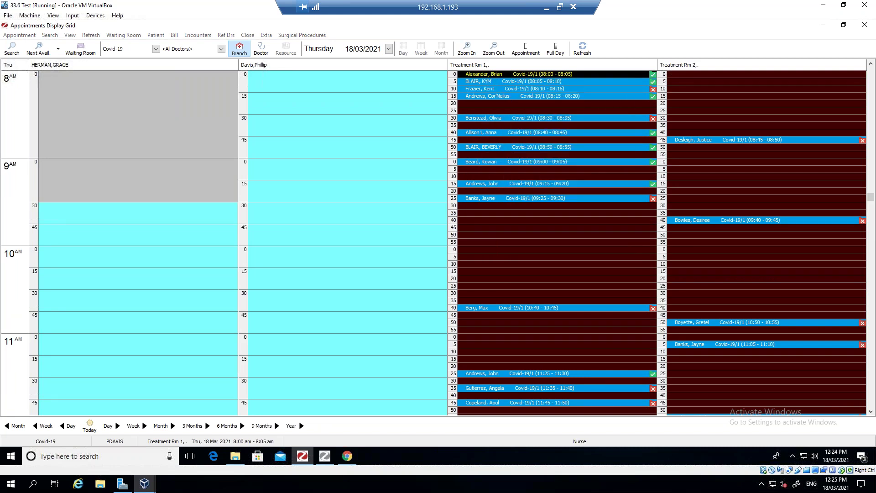
left_click(578, 376)
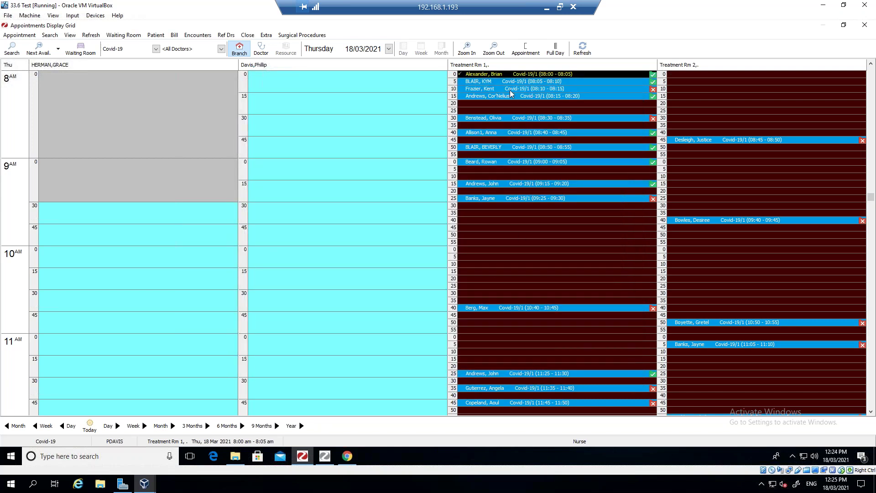
left_click(510, 90)
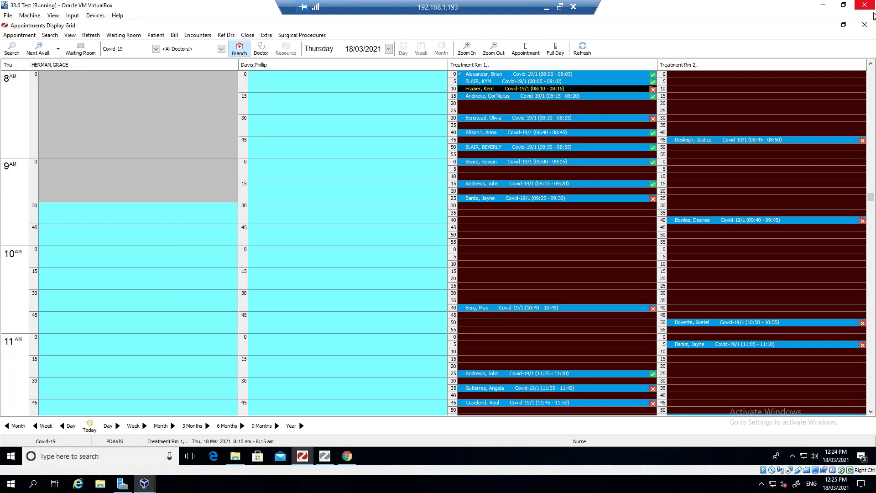
left_click(865, 26)
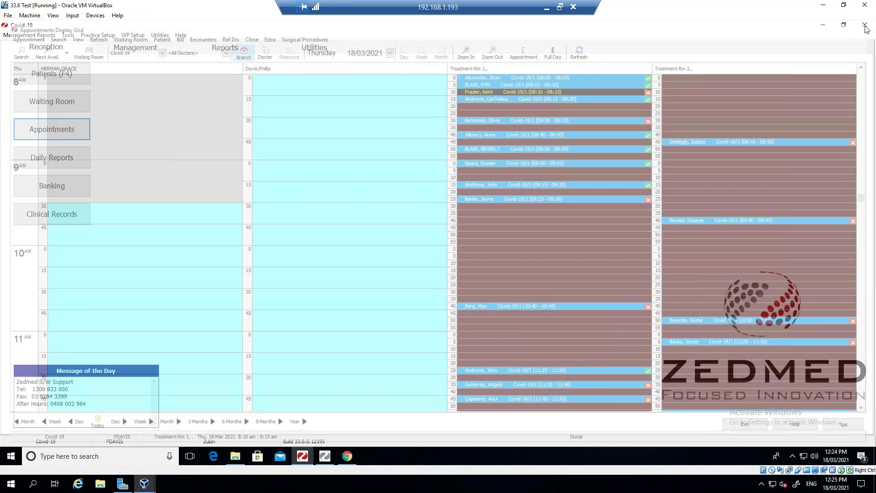
- Admit the waiting 08:00 Covid-19 patient from the Waiting Room, then bring up Zedmed Clinical
left_click(55, 102)
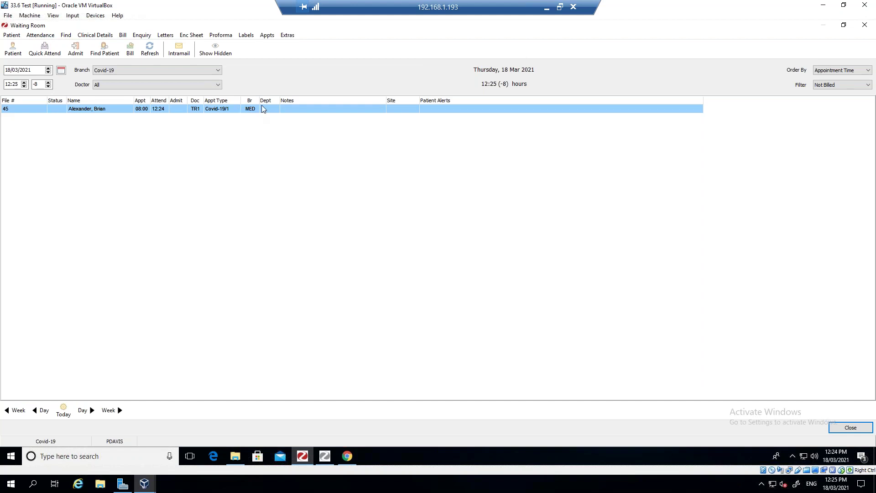
right_click(271, 113)
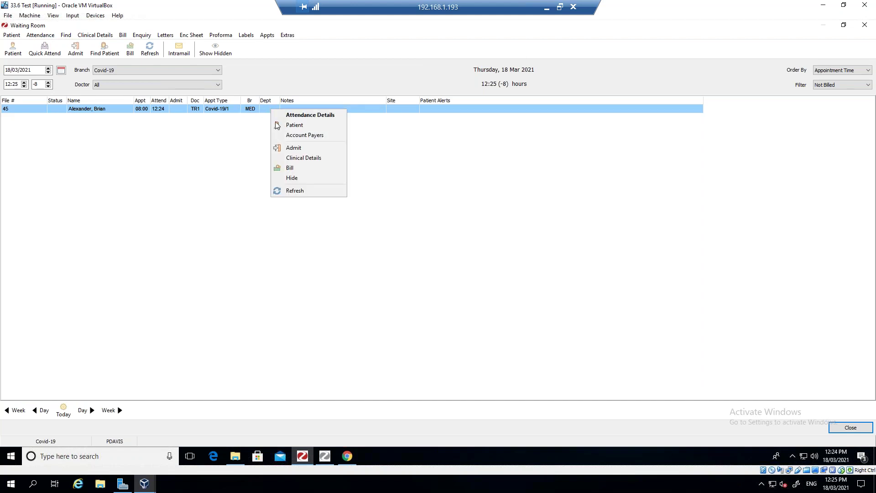
left_click(296, 151)
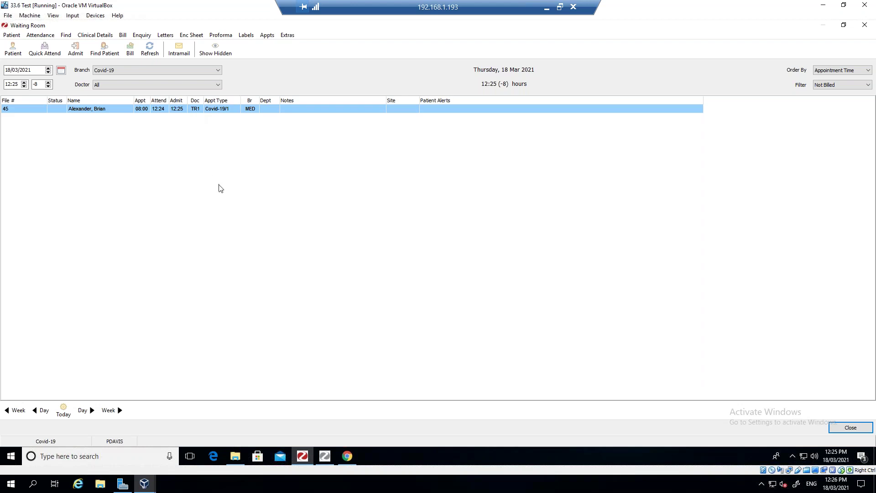
left_click(326, 457)
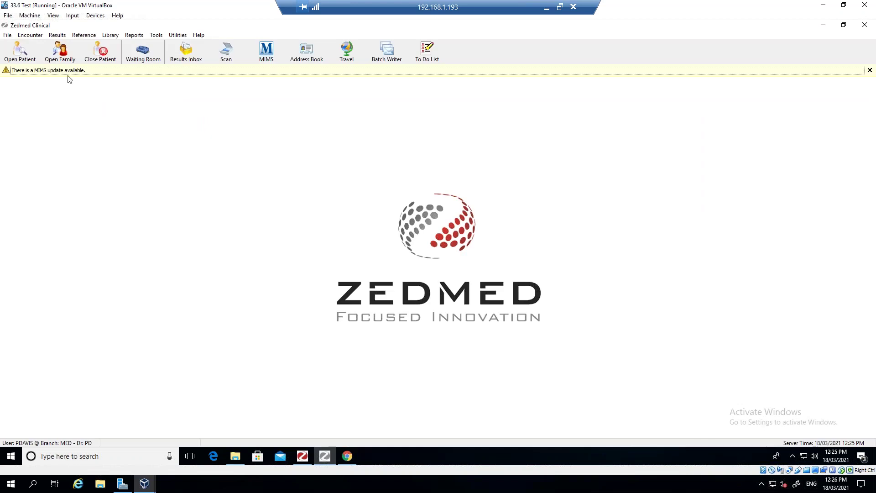
- Search Zedmed Clinical's patients for the admitted patient by name
left_click(302, 457)
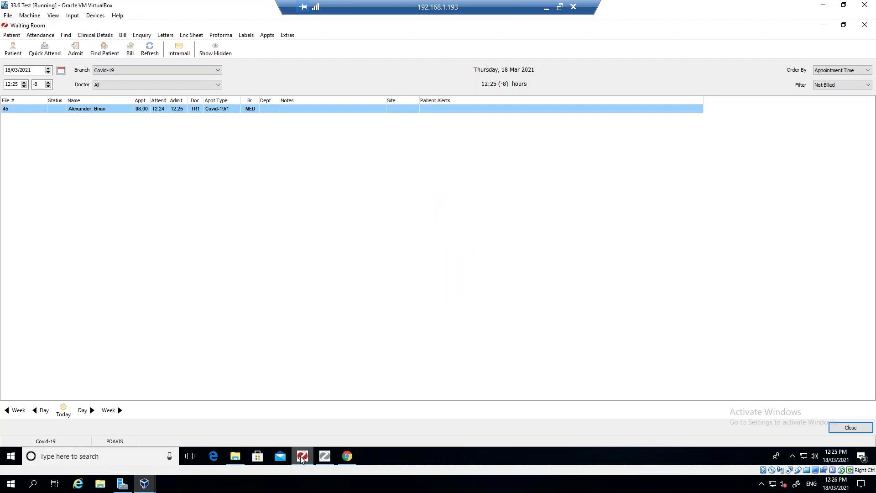
left_click(324, 456)
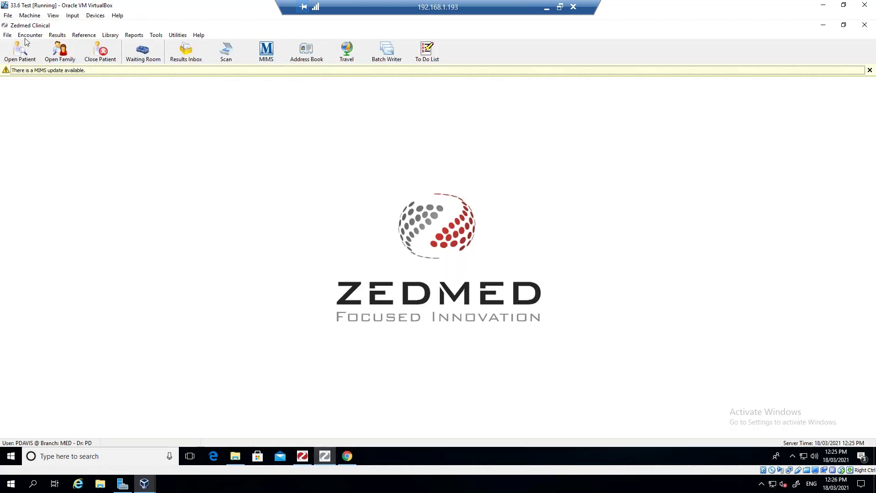
left_click(18, 52)
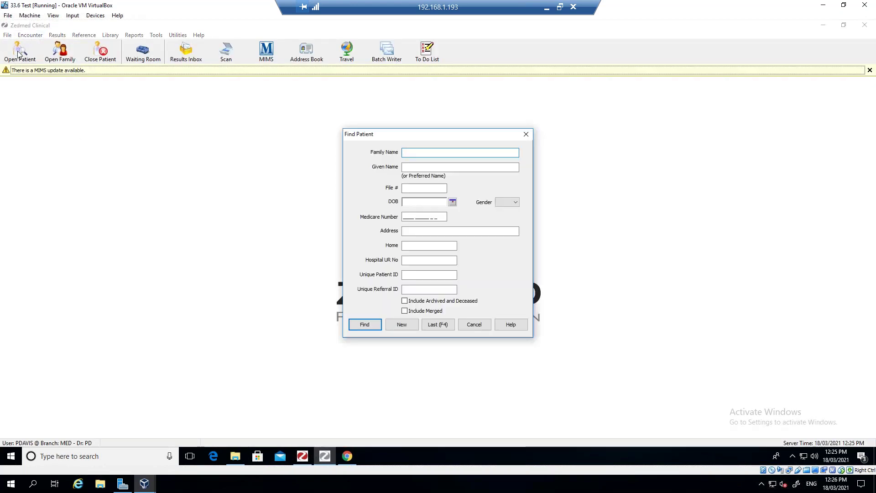
type("Alex")
key("Return")
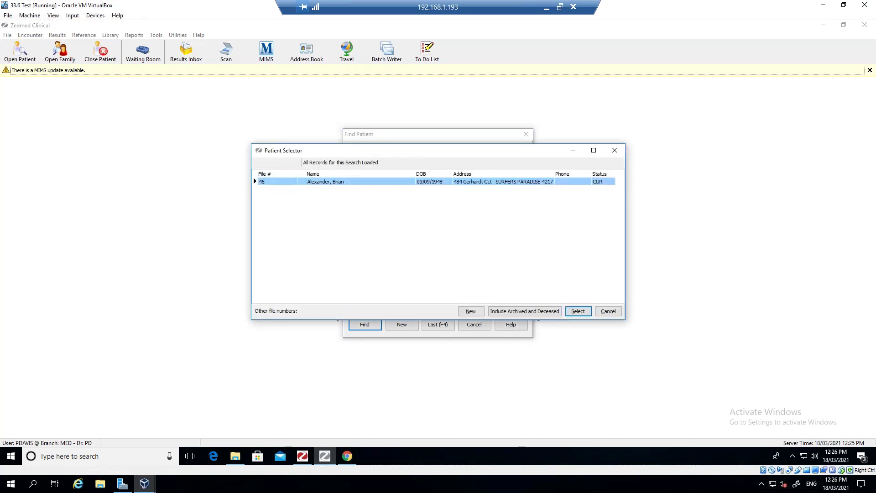
- Open the patient's record and start a new consultation encounter
double_click(319, 181)
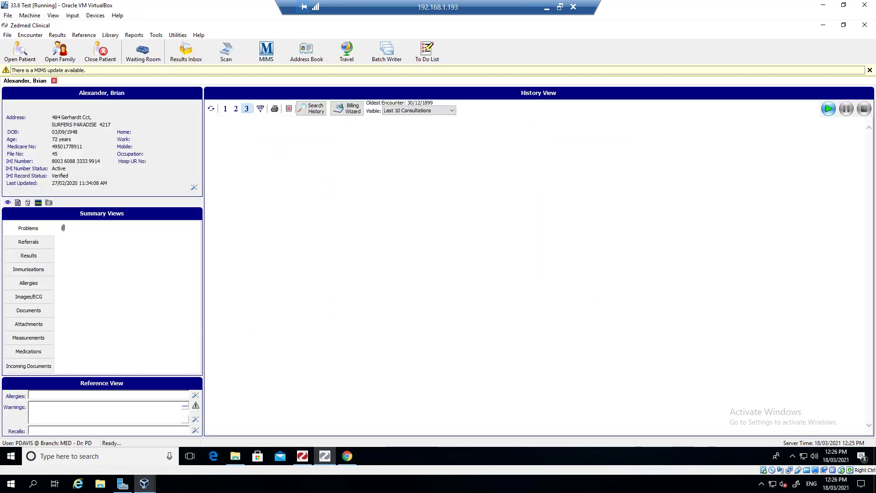
left_click(828, 110)
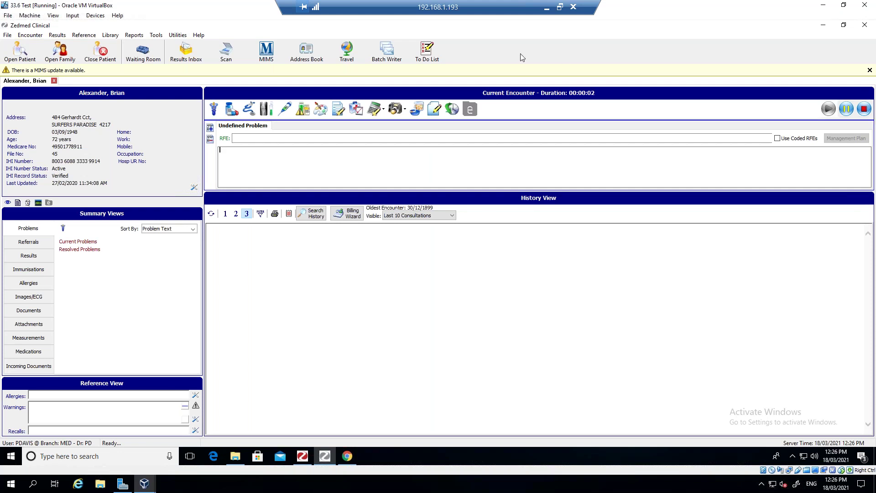
- Add a new immunisation entry, keeping Covid-19 as the branch and the current doctor
left_click(285, 110)
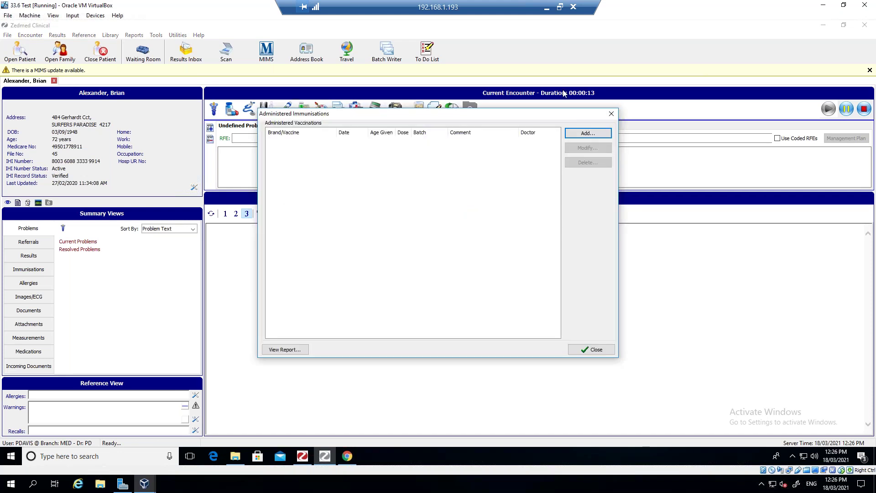
left_click(588, 134)
left_click(427, 175)
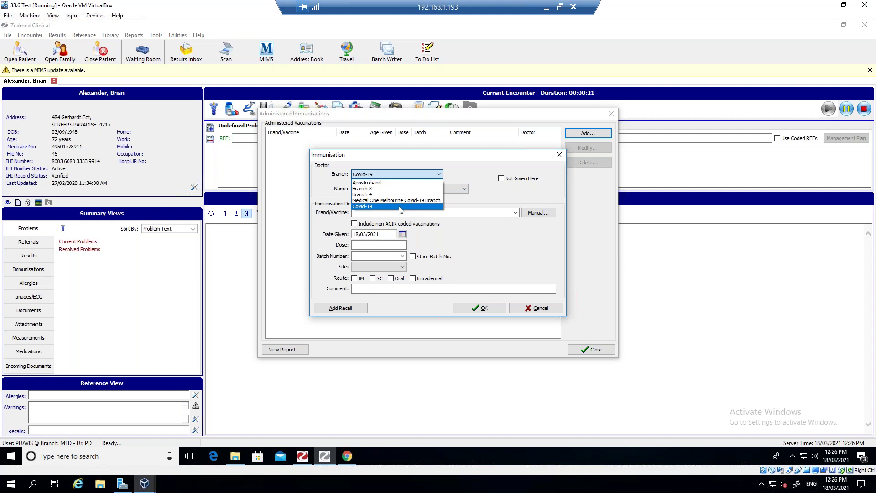
left_click(400, 206)
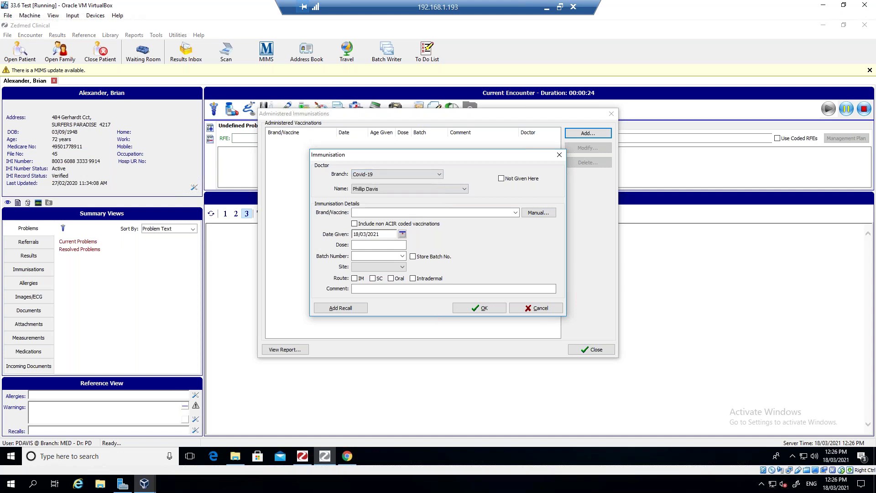
left_click(464, 189)
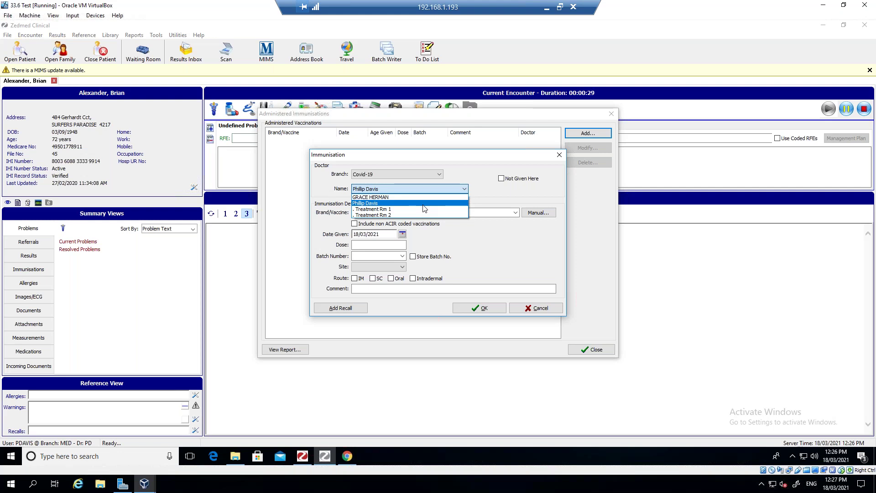
key("Tab")
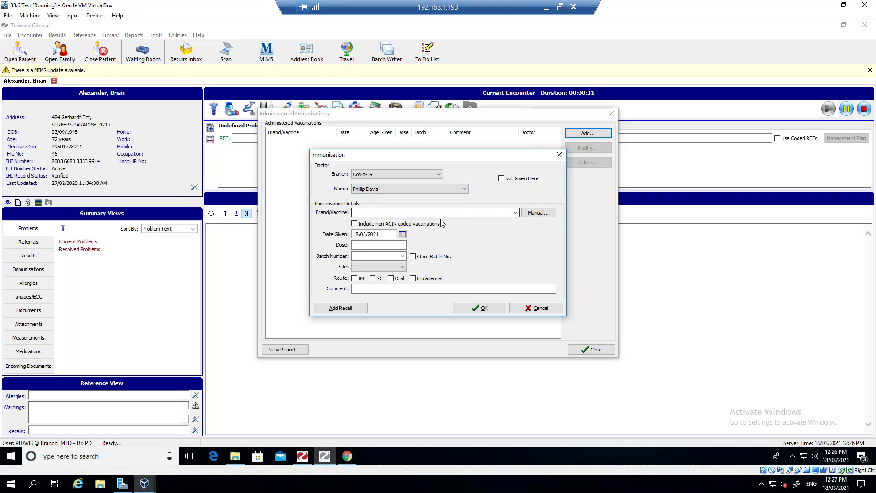
- Choose COVID-19 Vaccine AstraZeneca as the vaccine
left_click(515, 213)
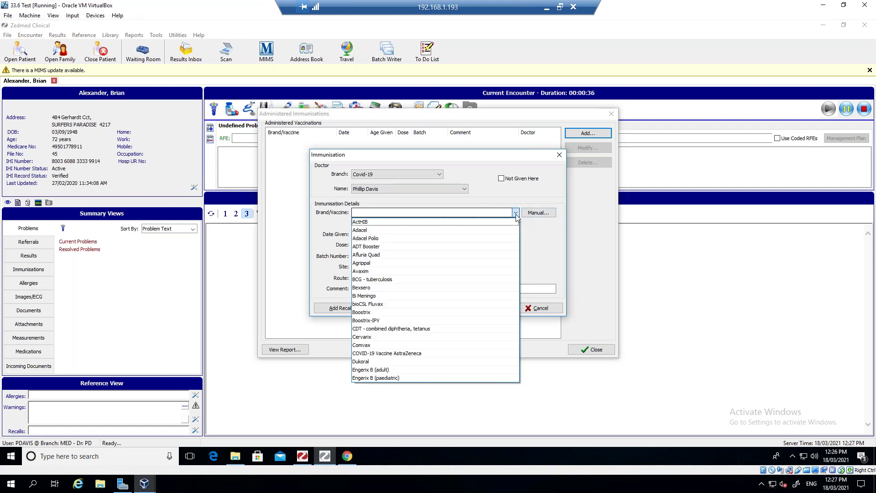
left_click(450, 321)
key("BackSpace")
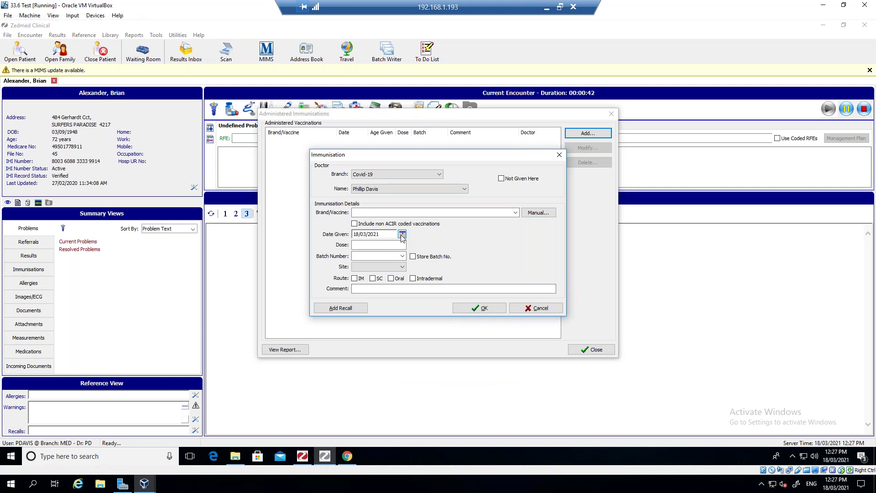
type("A")
key("BackSpace")
key("BackSpace")
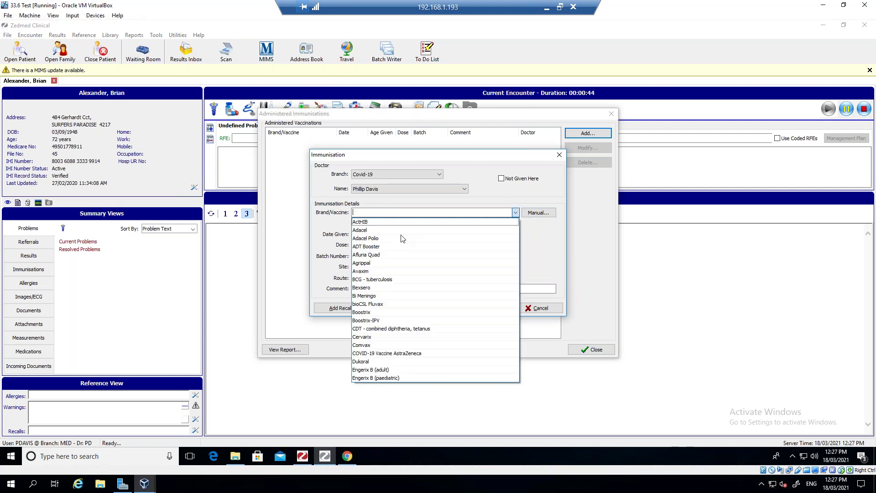
type("C")
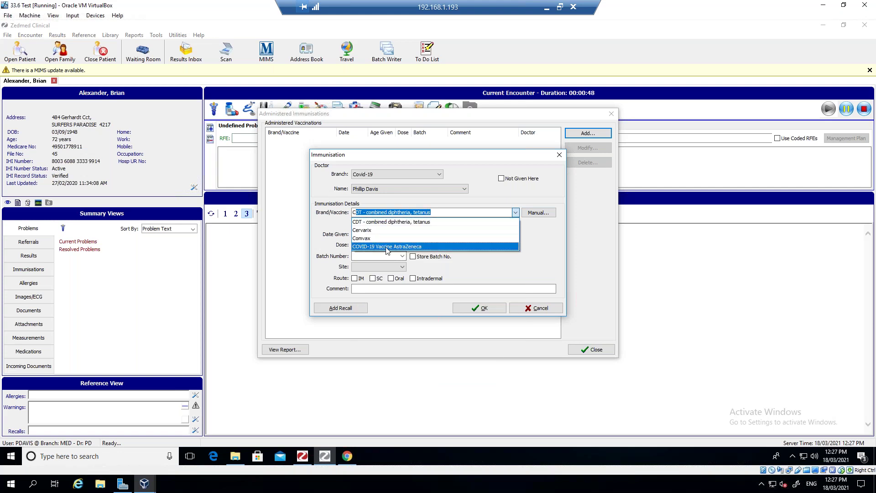
left_click(404, 247)
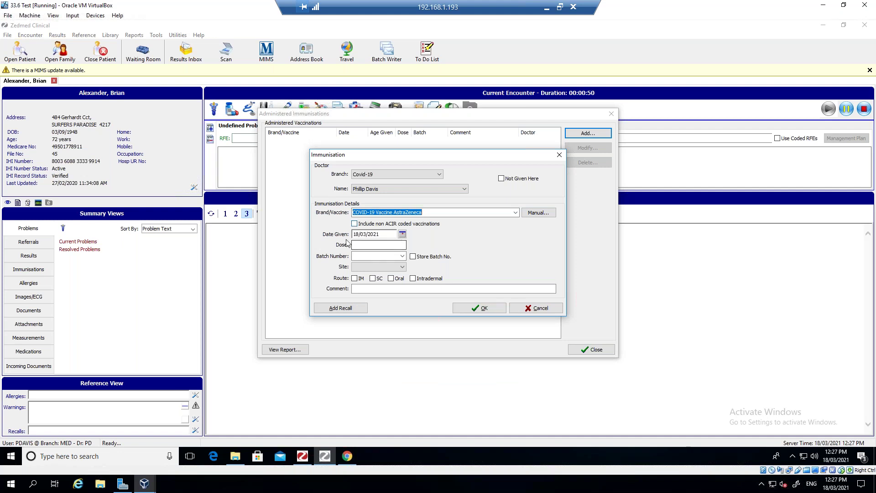
- Set the date given to 18 March 2021 and the dose to 1
left_click(402, 235)
left_click(400, 286)
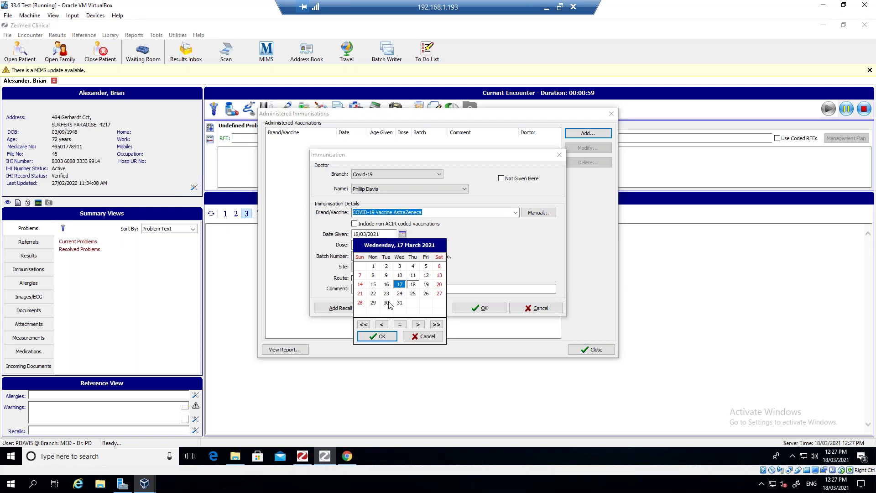
left_click(413, 285)
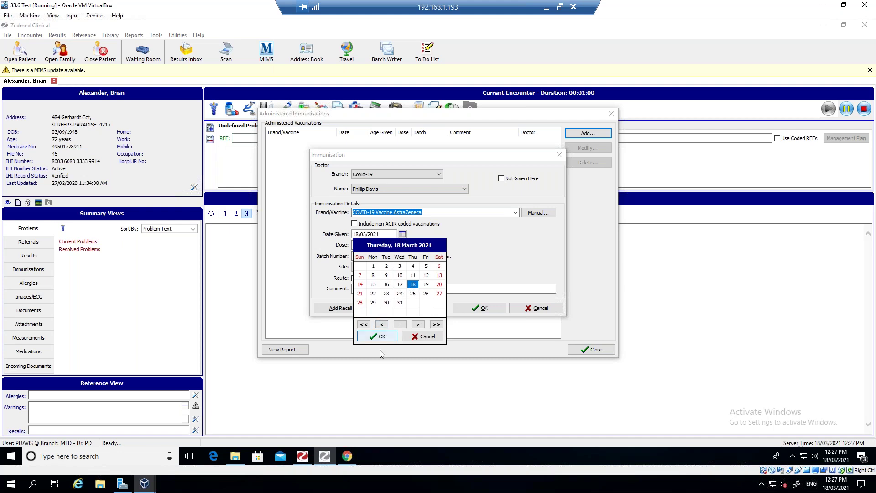
left_click(378, 336)
left_click(372, 245)
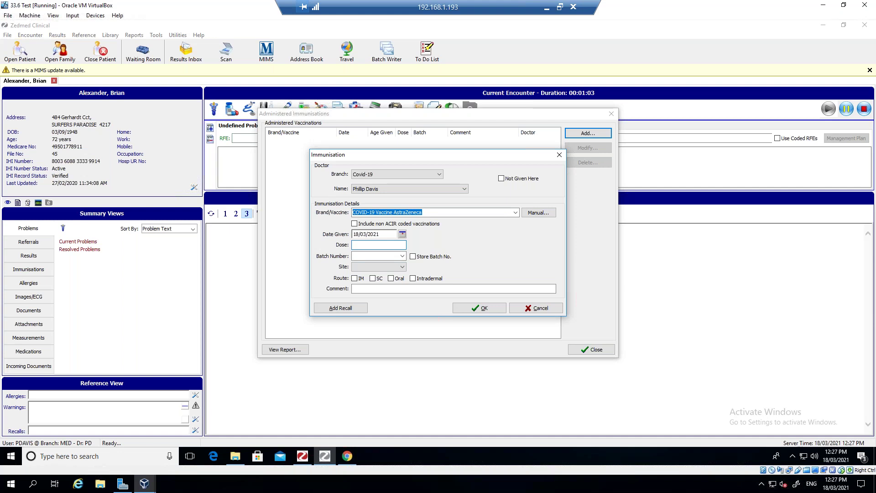
type("1")
left_click(358, 255)
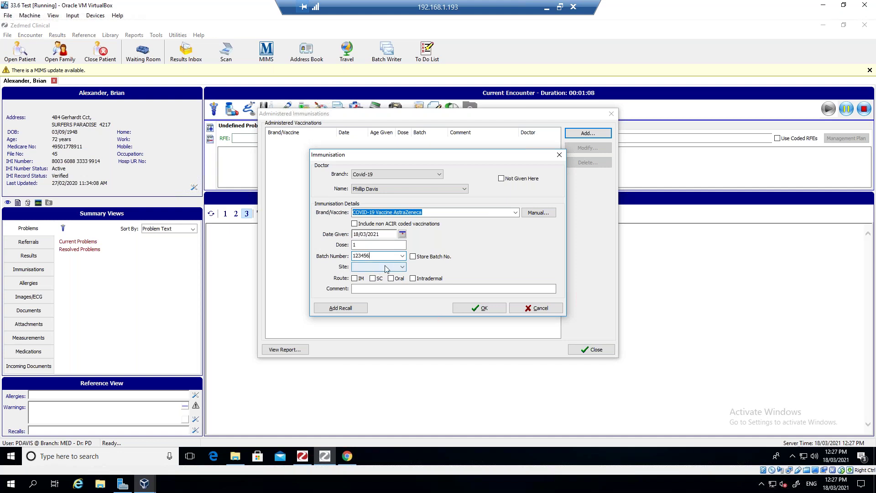
- Set the injection site to Right Deltoid and the route to IM
left_click(388, 268)
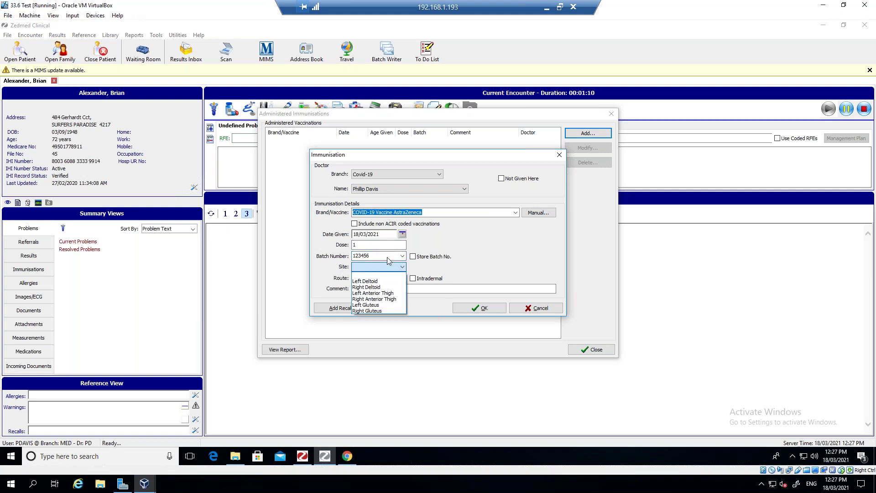
left_click(387, 257)
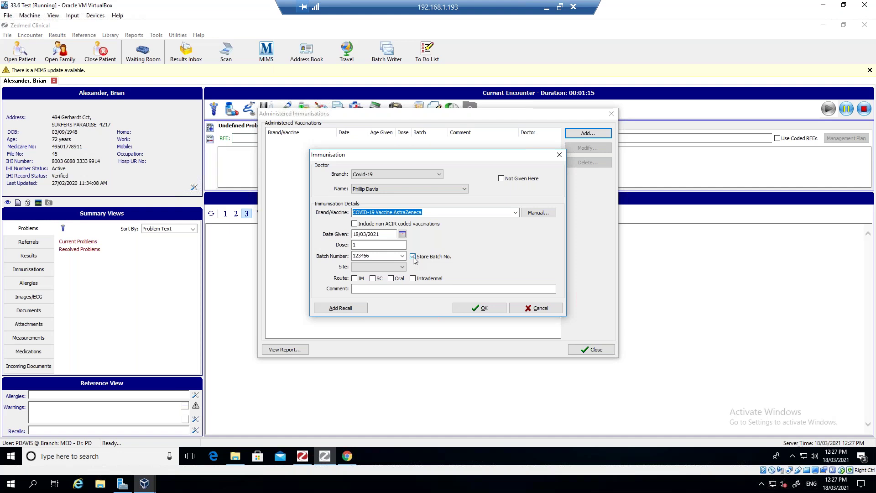
left_click(402, 267)
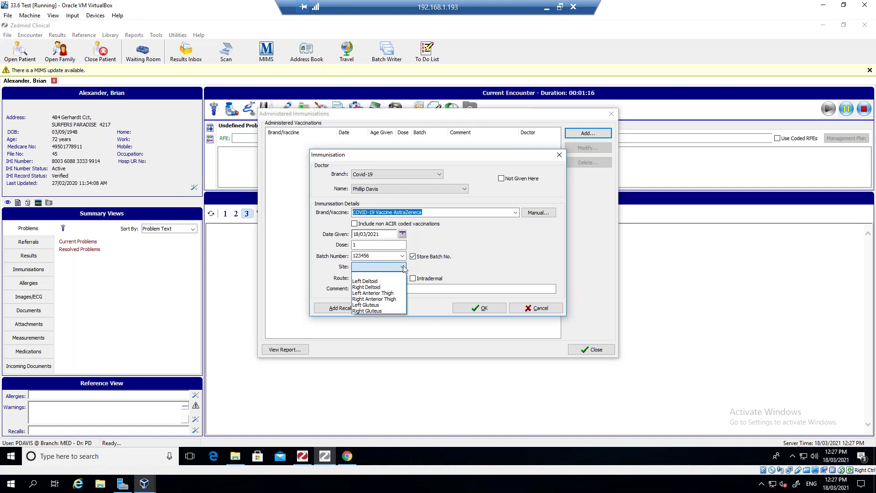
left_click(367, 287)
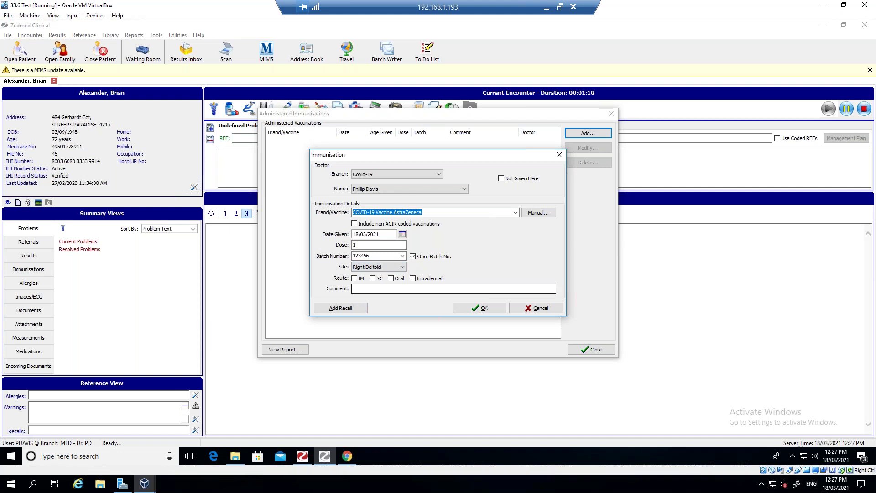
left_click(354, 278)
left_click(360, 288)
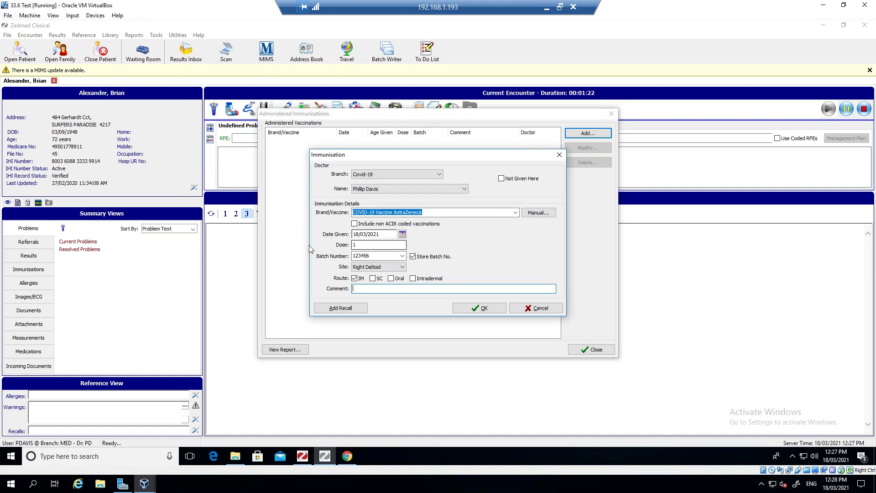
left_click(340, 307)
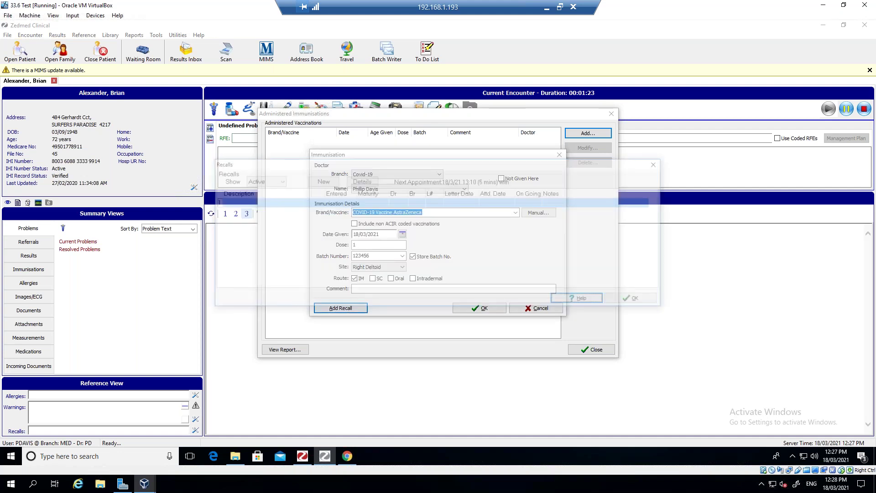
left_click(322, 182)
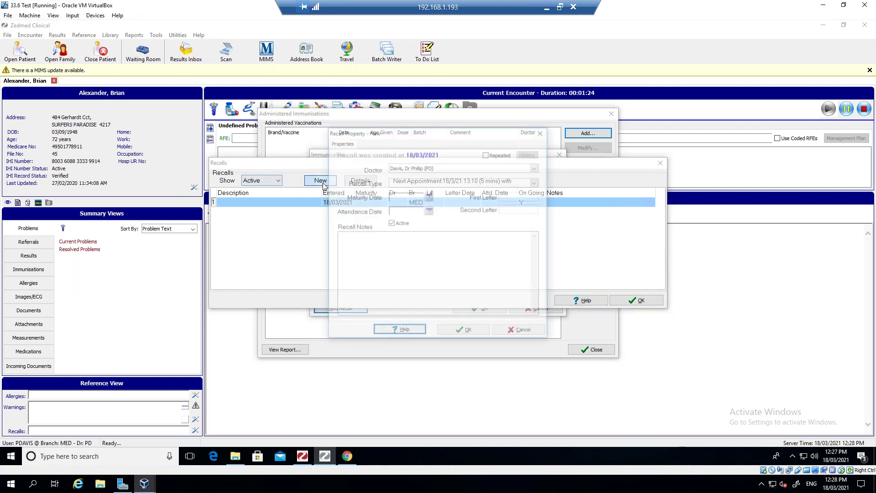
left_click(537, 182)
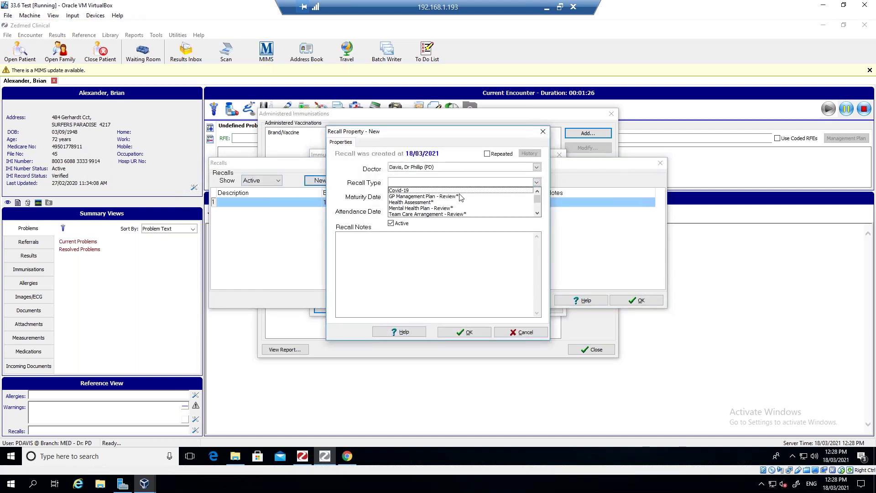
left_click(537, 213)
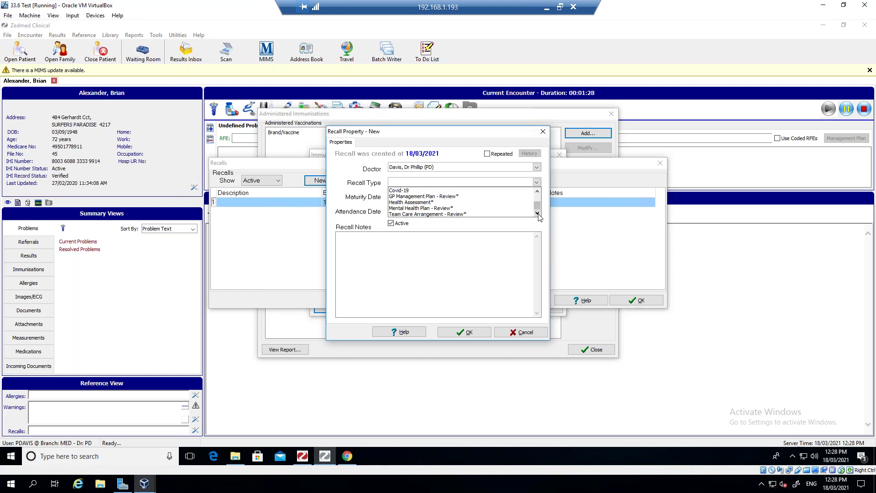
left_click(451, 191)
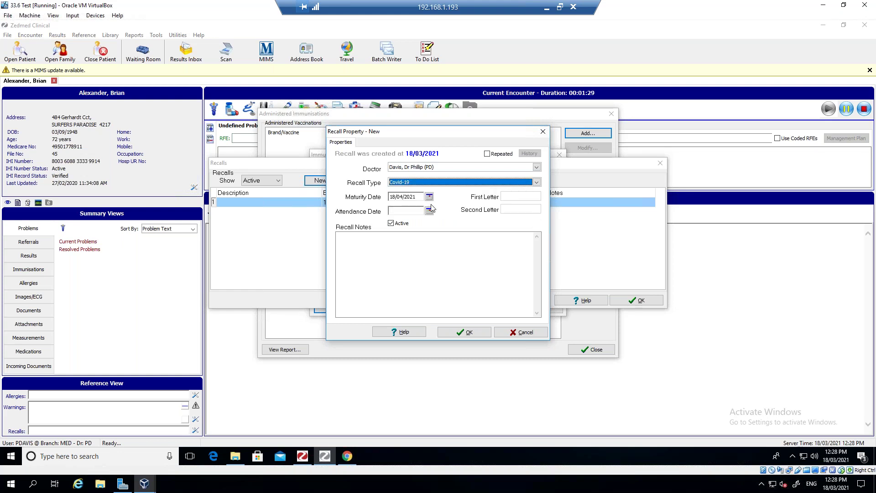
left_click(360, 248)
type("dose 2")
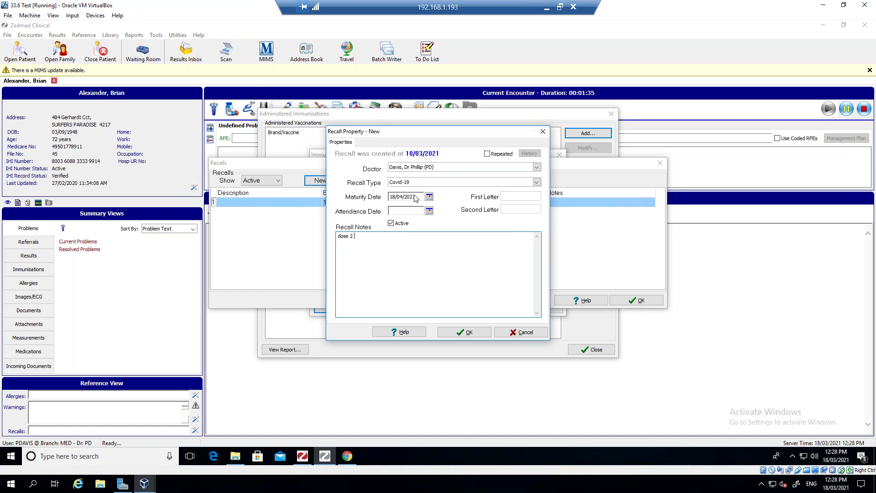
left_click(525, 332)
left_click(623, 301)
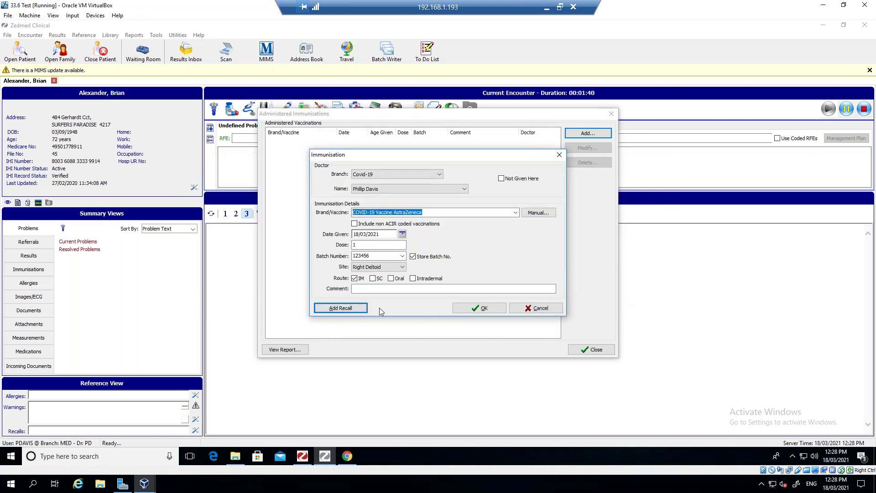
- Save the AstraZeneca immunisation and close the Administered Immunisations list
left_click(474, 310)
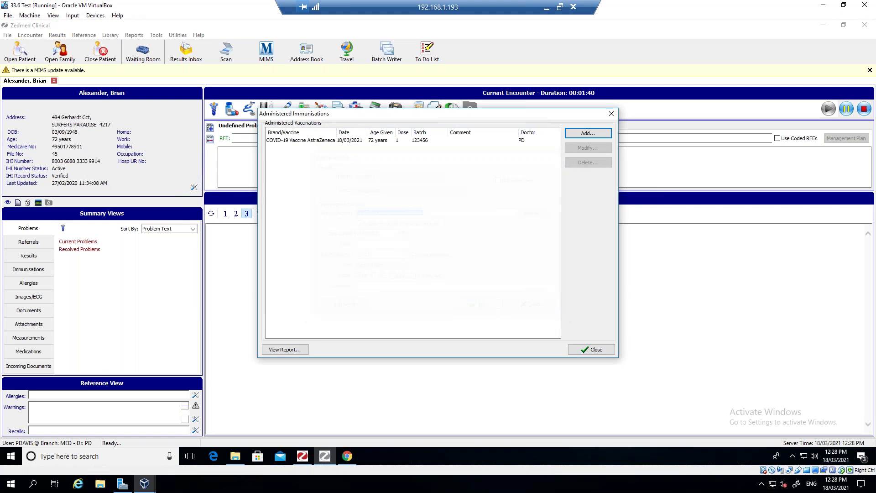
left_click(592, 349)
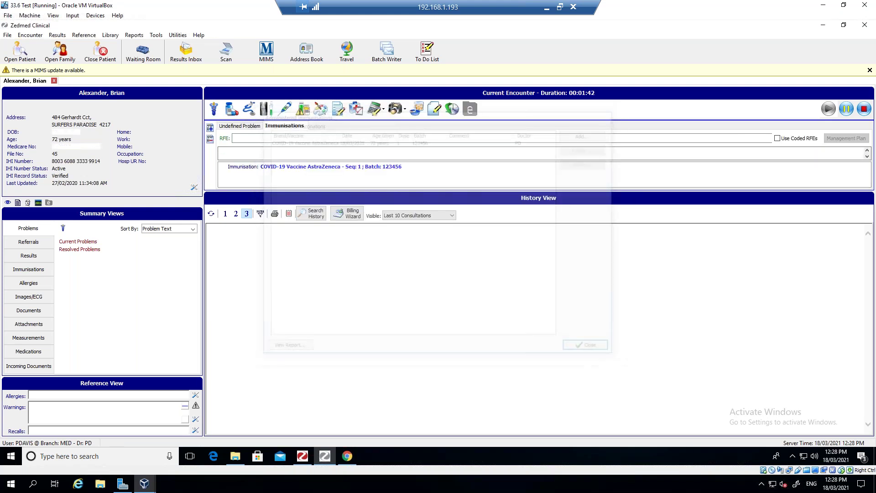
left_click(404, 169)
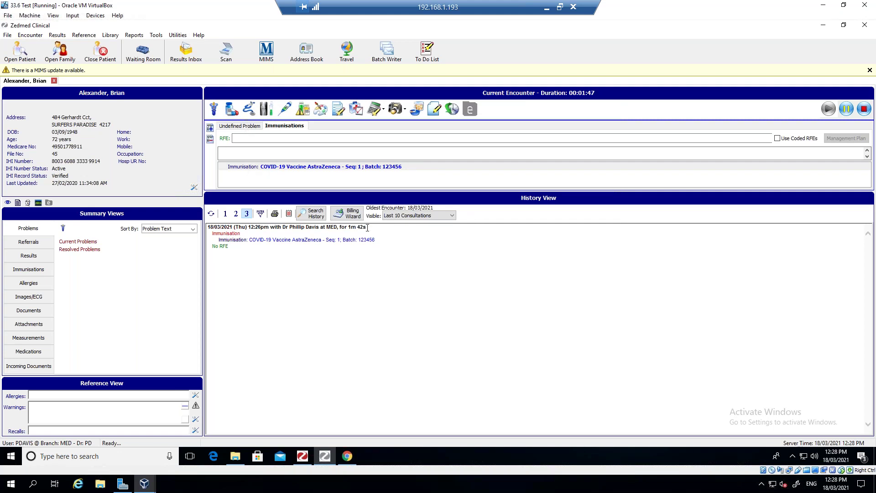
left_click_drag(372, 228, 216, 228)
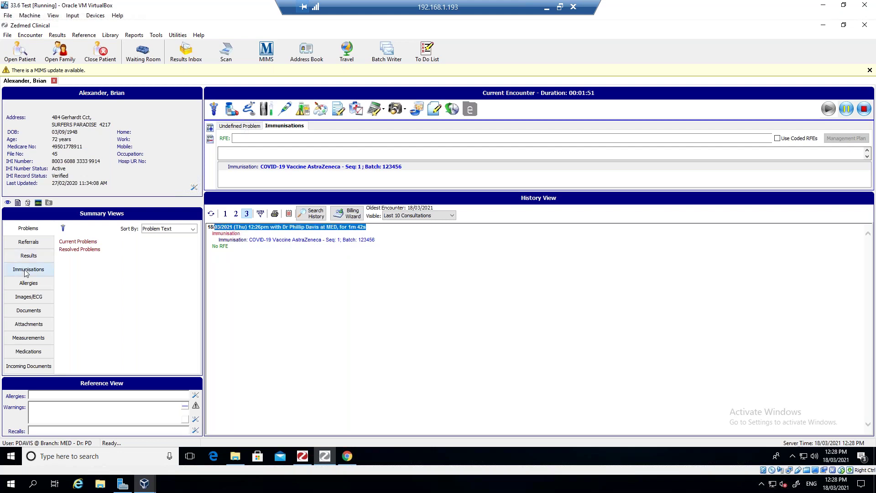
- Show the immunisations summary, then stop and finish the encounter
left_click(26, 271)
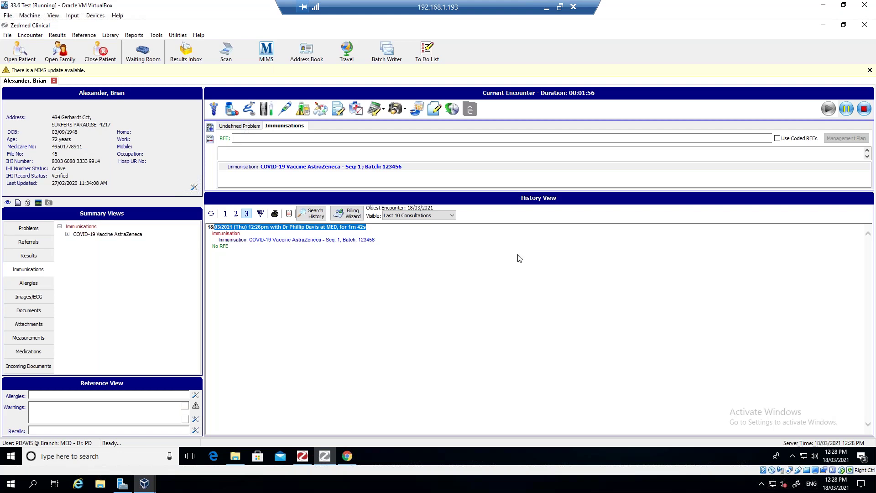
left_click(863, 108)
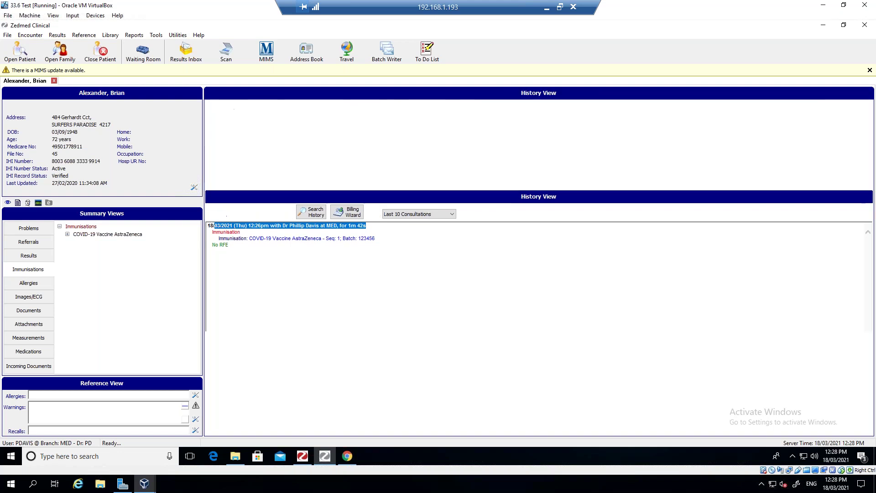
left_click(439, 247)
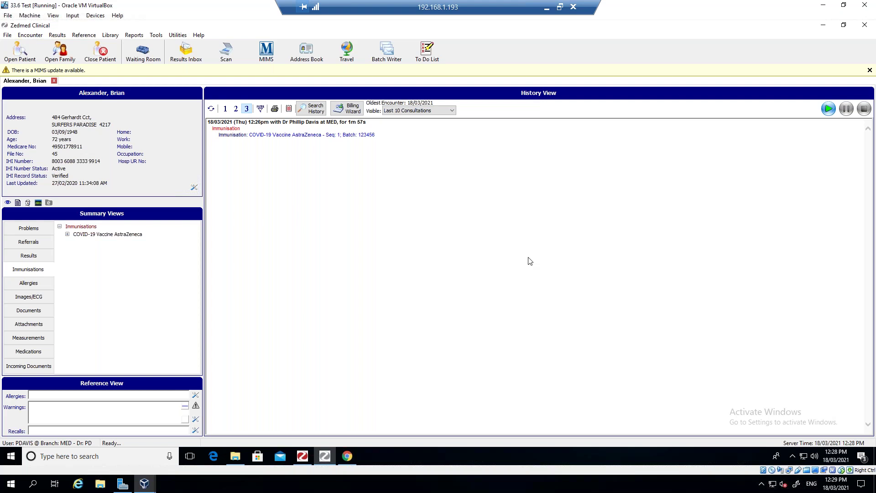
- Review the Waiting Room showing the 08:00 Covid-19 patient as unbilled, then close it
left_click(302, 456)
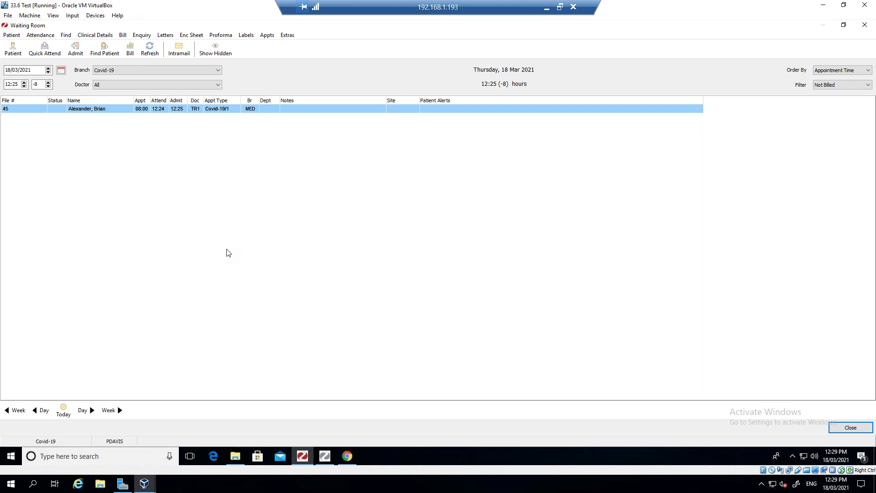
left_click(860, 428)
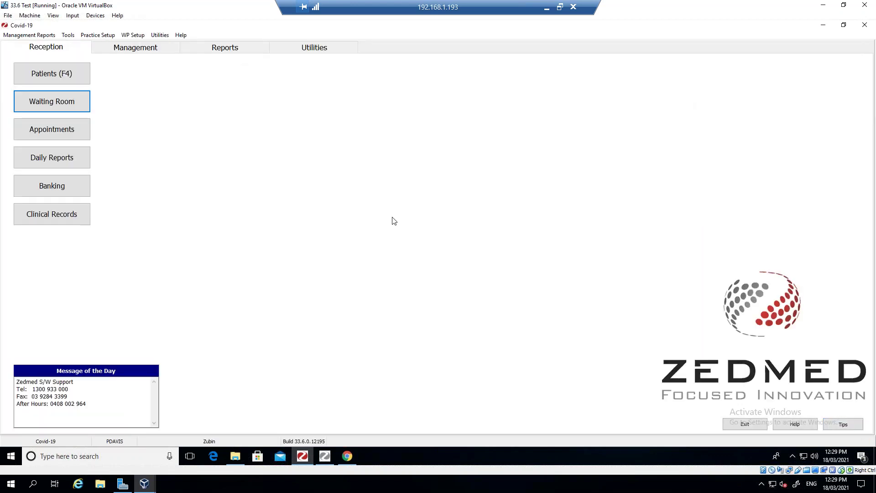
- Transmit the pending 18/03/2021 immunisation to AIR, dismiss the warnings, and close the window
left_click(150, 51)
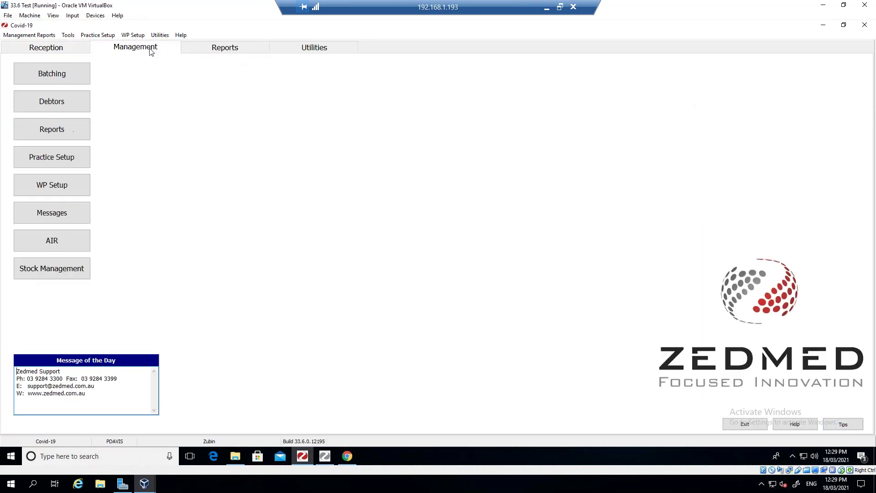
left_click(61, 240)
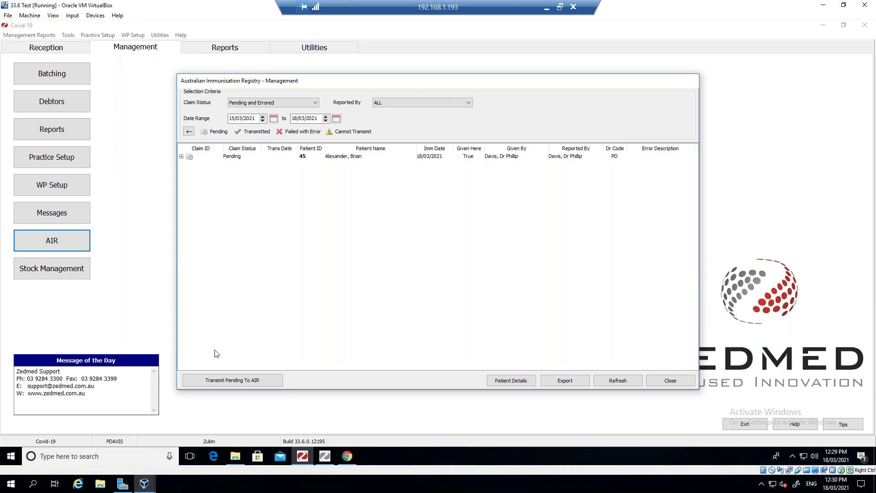
left_click(232, 382)
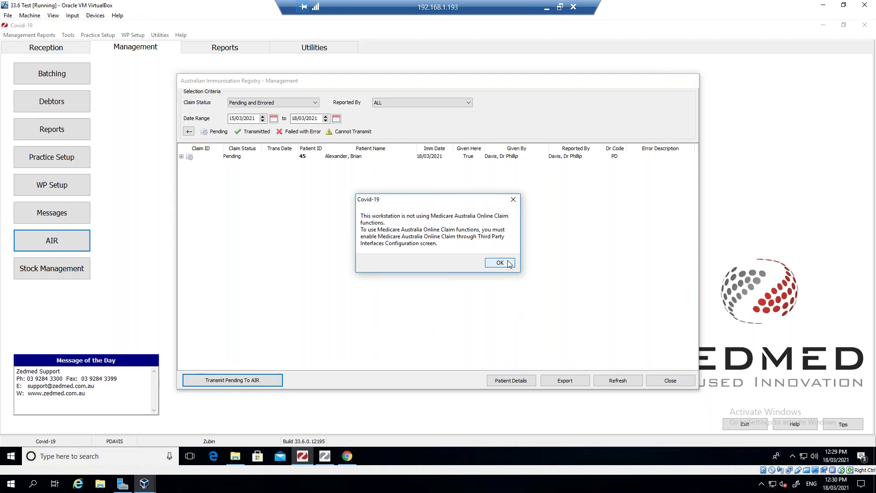
left_click(506, 263)
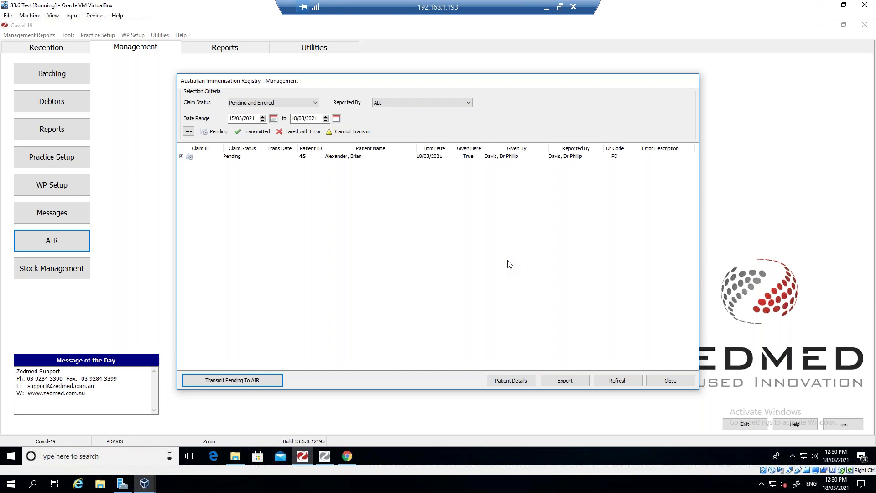
left_click(232, 380)
left_click(499, 263)
left_click(674, 383)
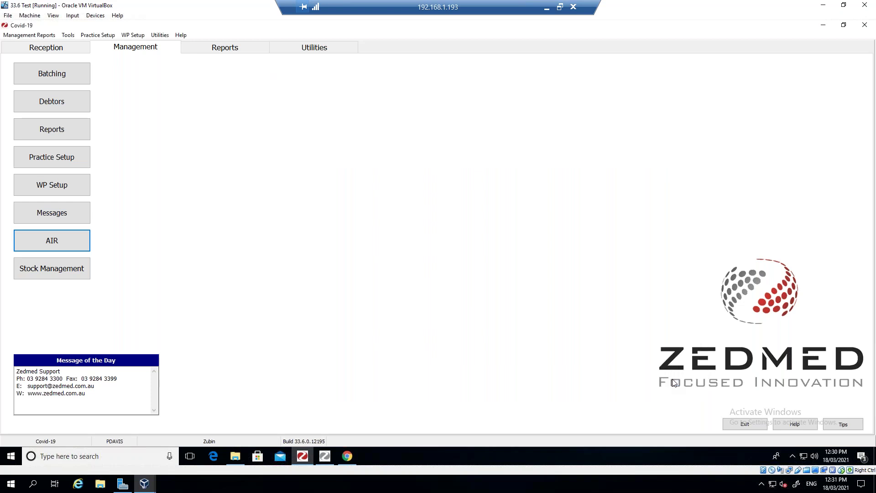
- Open Stock Management from the Management tab
left_click(54, 271)
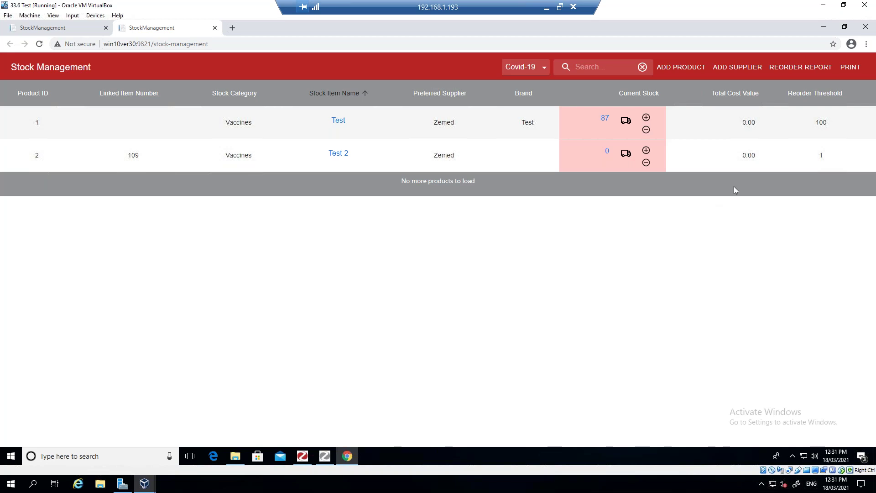
left_click(728, 69)
left_click(367, 214)
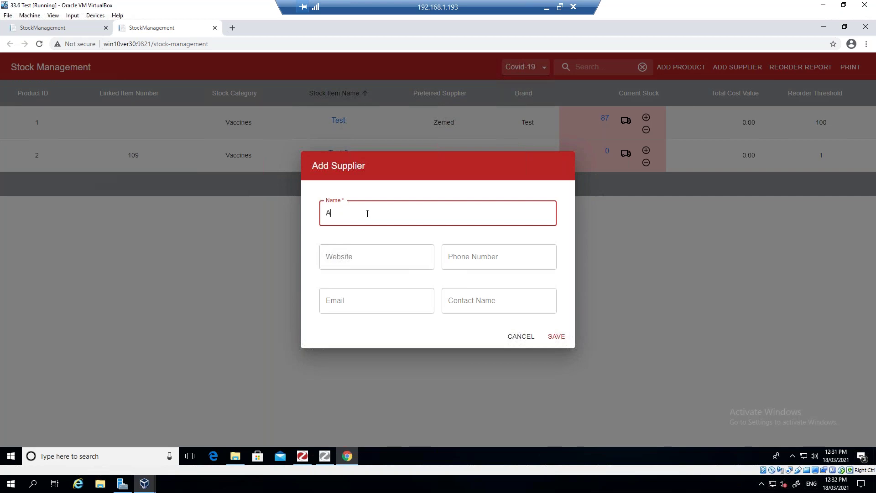
type("CSL")
left_click(374, 259)
type("www.csl.com.au")
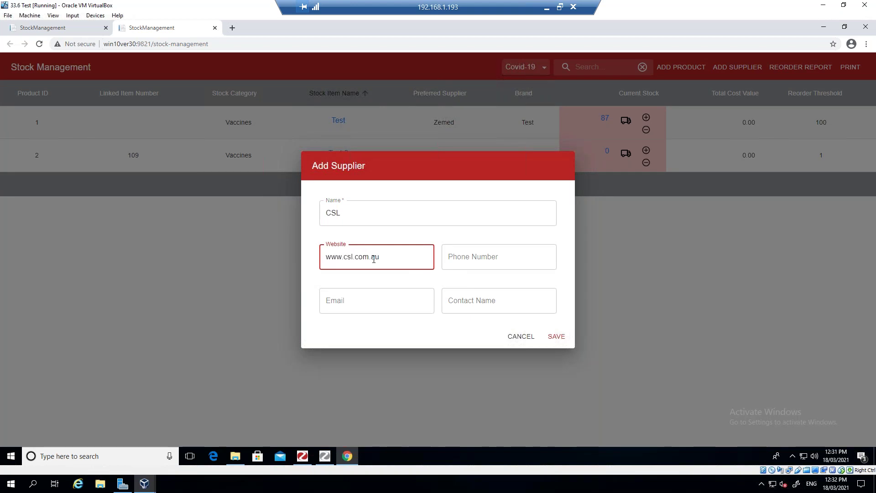
key("Tab")
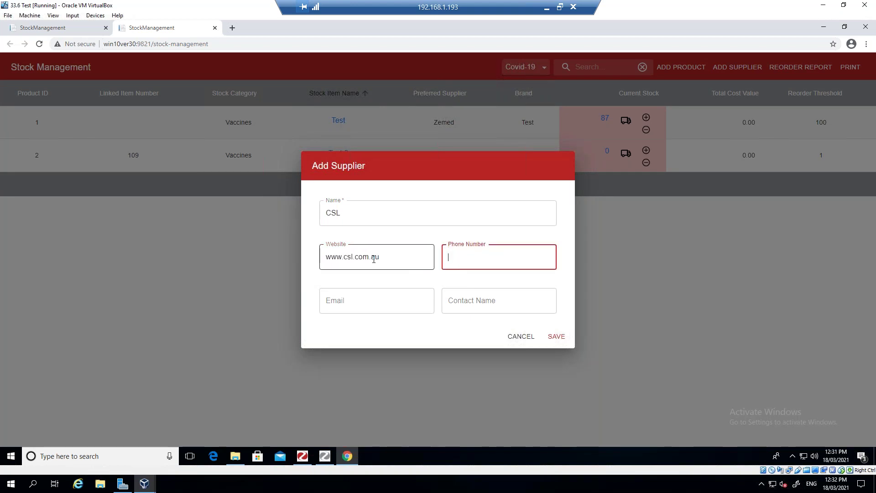
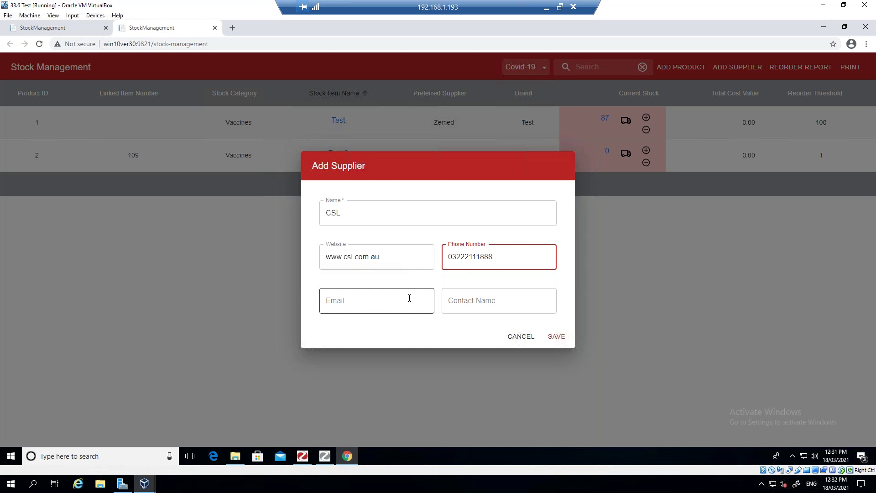
left_click(557, 337)
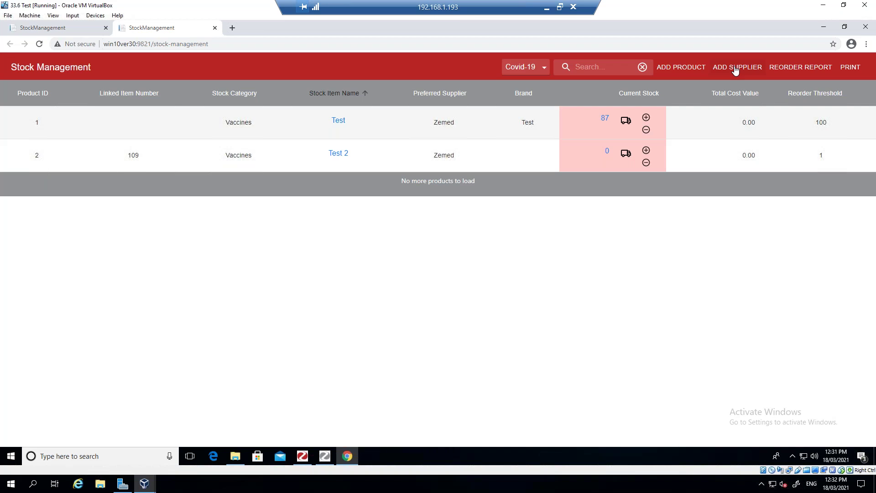
- Start a new product named 'Astra Zenica Covid Vaccine' in the Vaccines category
left_click(683, 69)
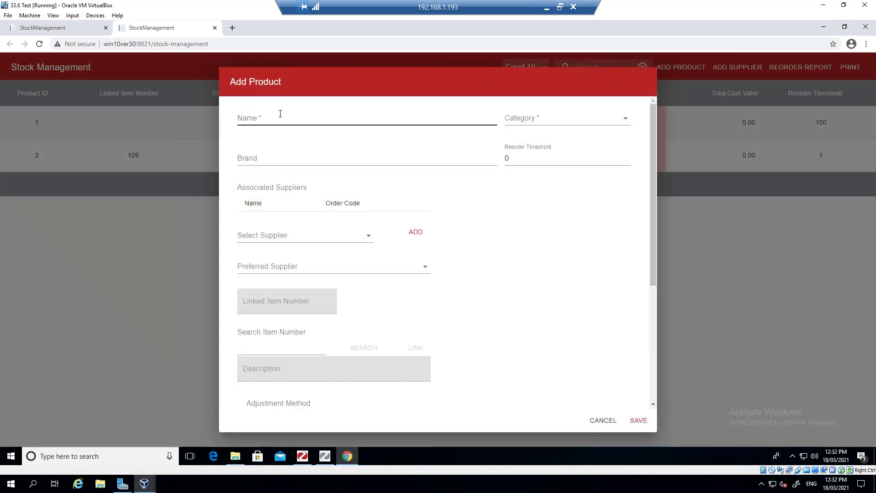
left_click(280, 114)
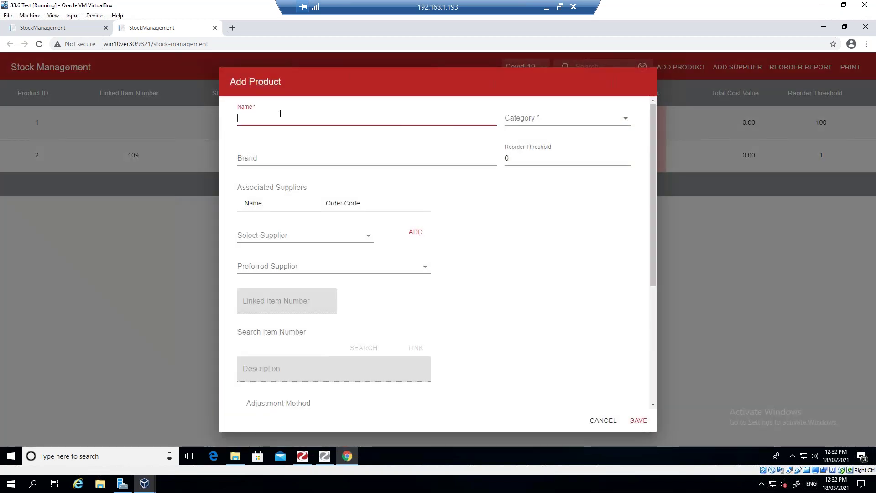
type("Astra ")
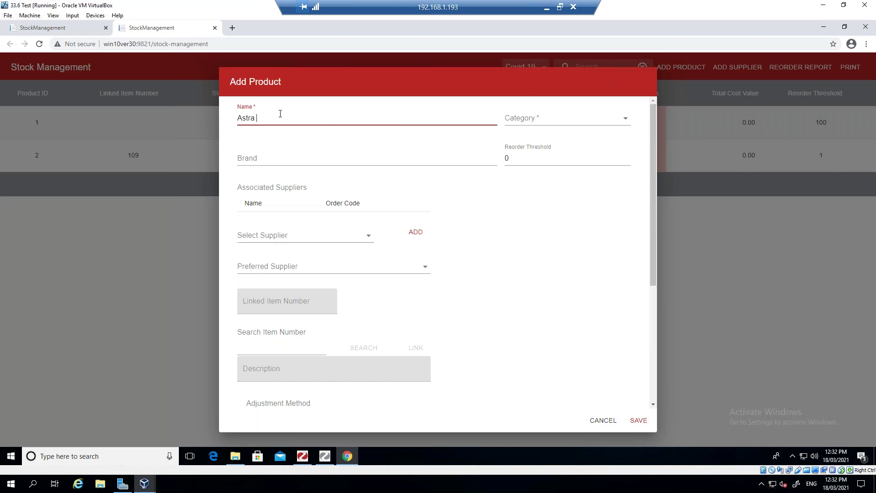
type("Zenuca Co")
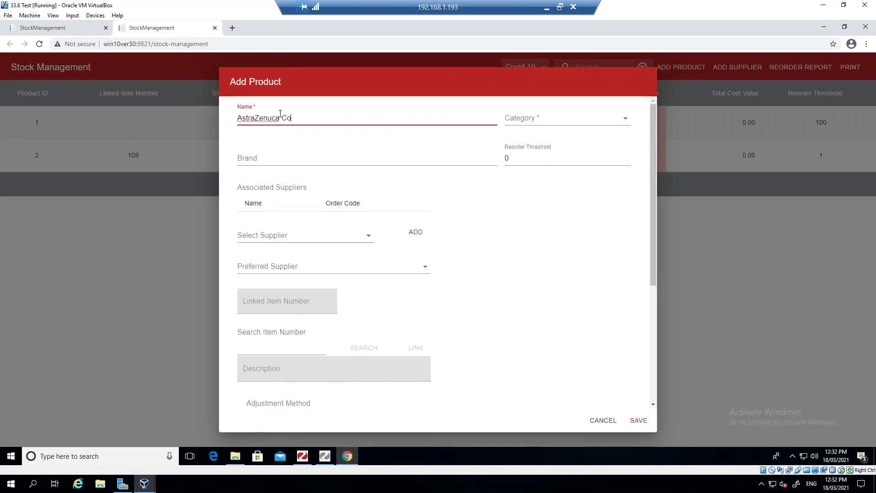
type("vid Vaccine")
left_click(272, 117)
key("BackSpace")
type("i")
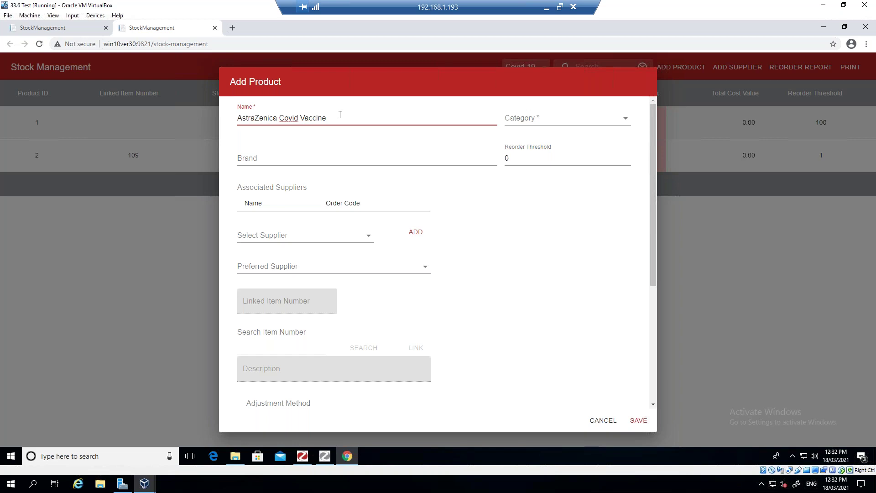
left_click(622, 118)
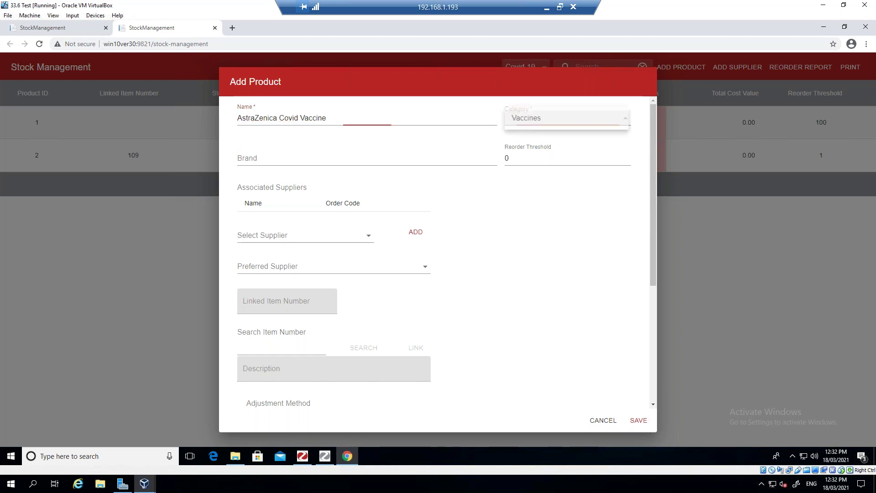
left_click(595, 120)
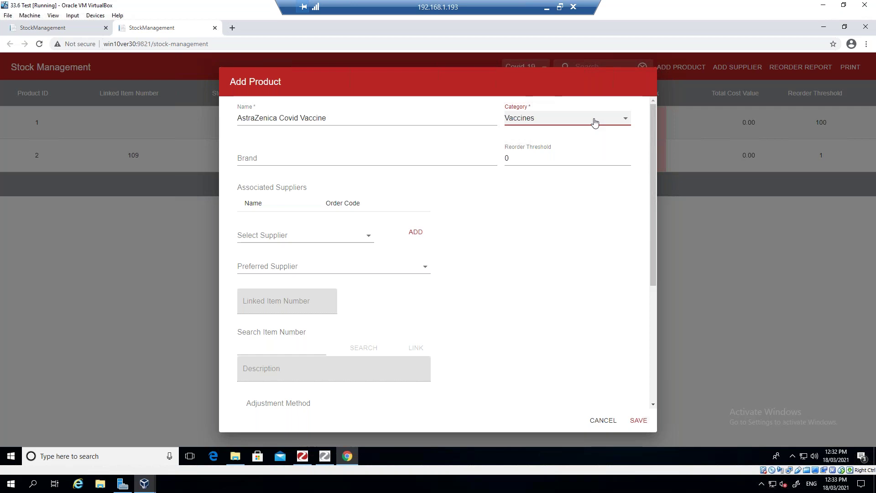
- Set the product's brand to Astra Zenica and its reorder threshold to 100
left_click(252, 157)
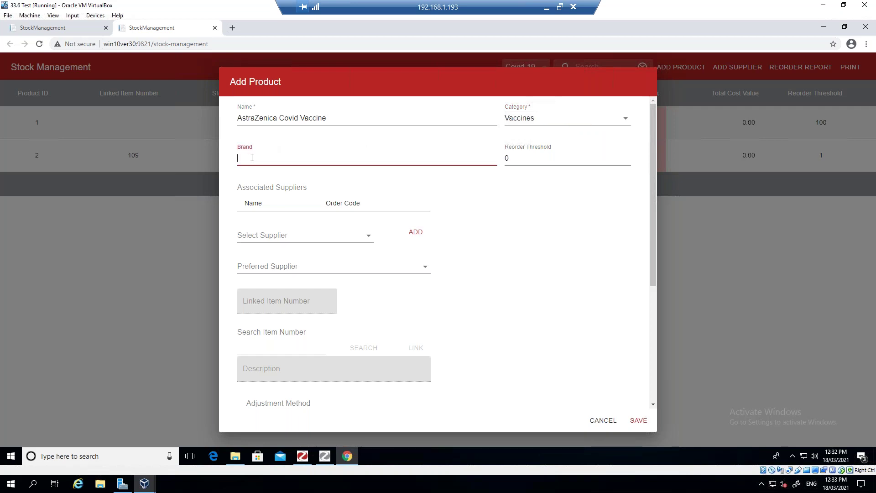
type("Astra Zenica")
left_click(520, 159)
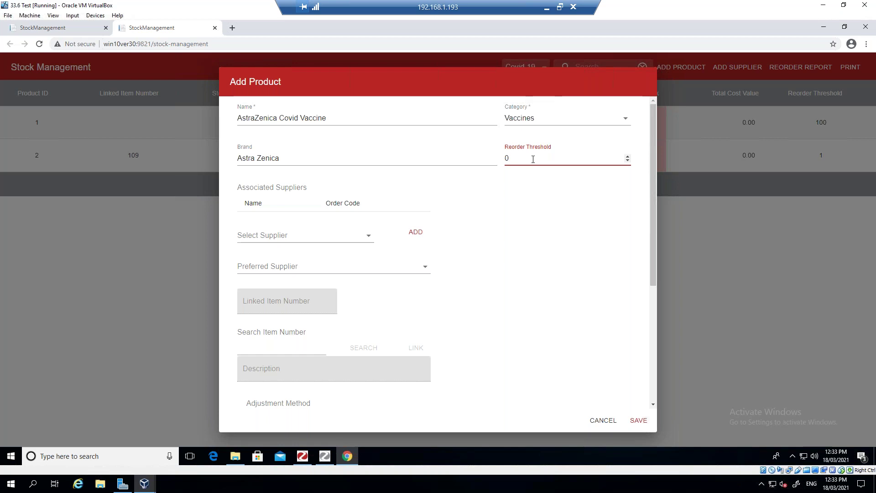
key("BackSpace")
type("100")
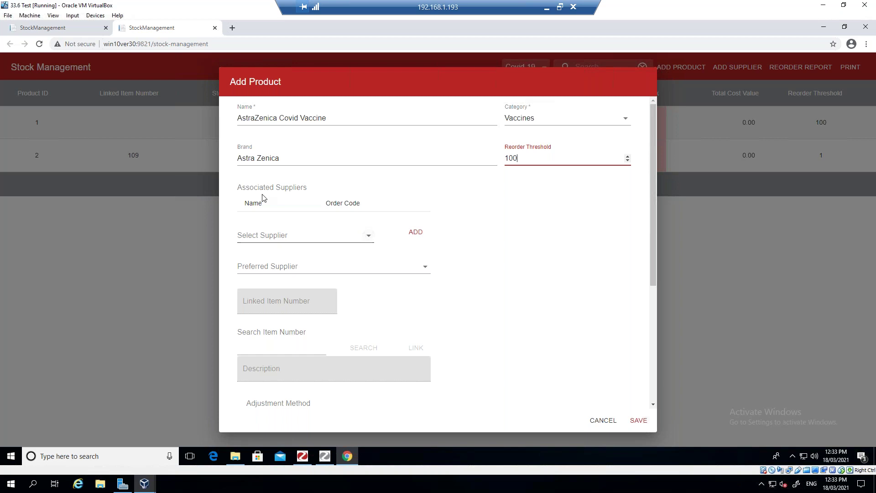
- Associate suppliers CSL and Zemed with the product, making CSL the preferred supplier
left_click(367, 237)
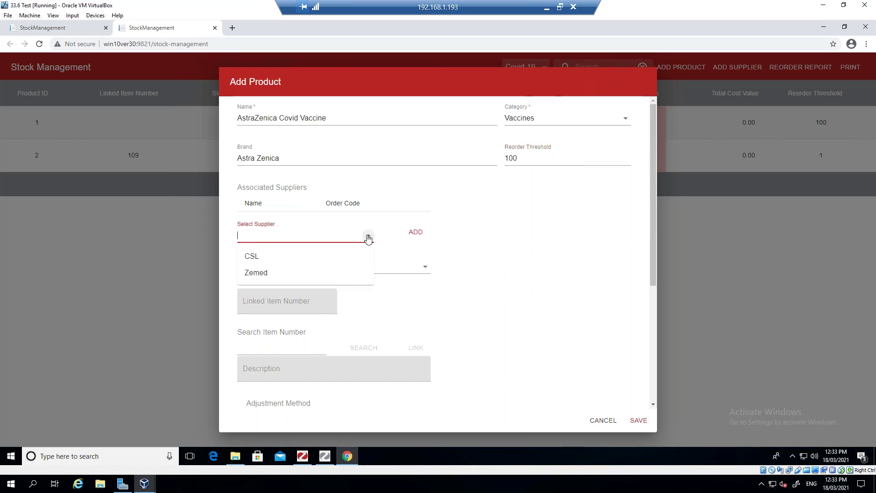
left_click(254, 257)
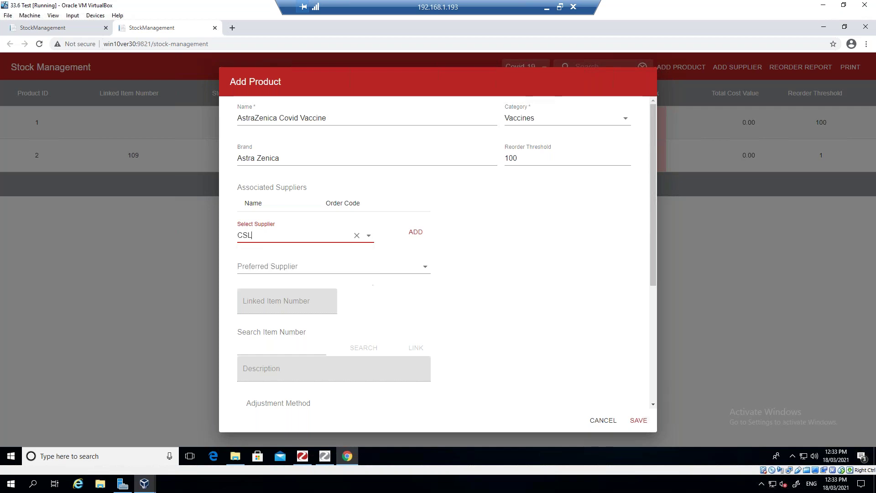
left_click(415, 233)
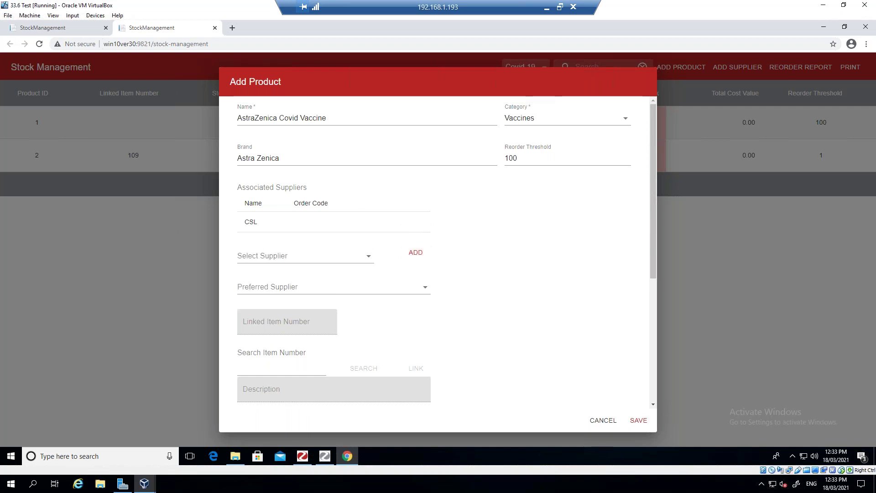
left_click(369, 259)
left_click(259, 295)
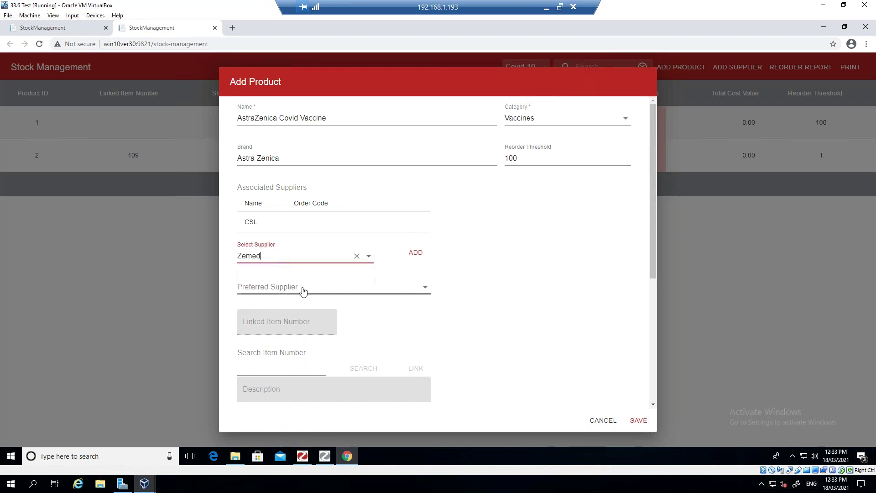
left_click(417, 253)
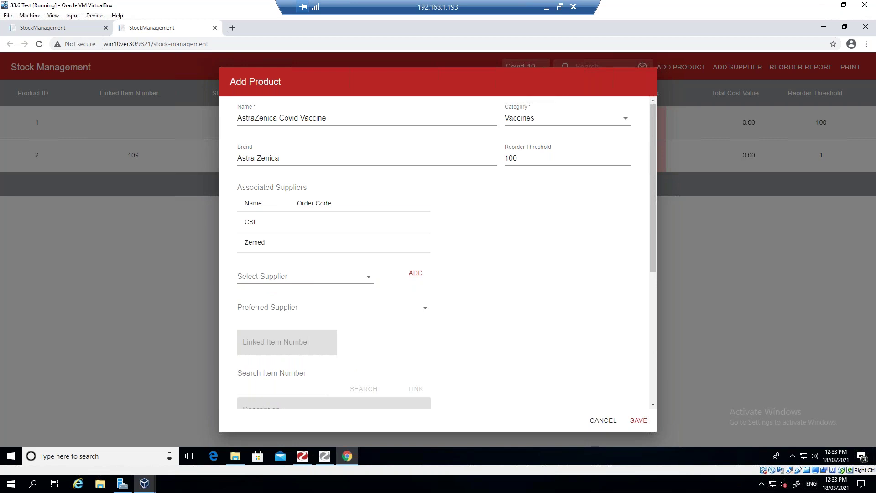
left_click(424, 307)
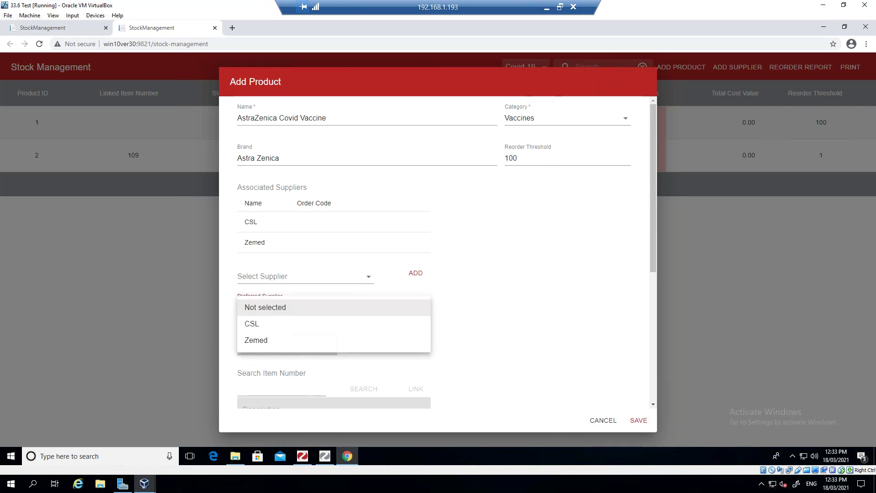
left_click(265, 323)
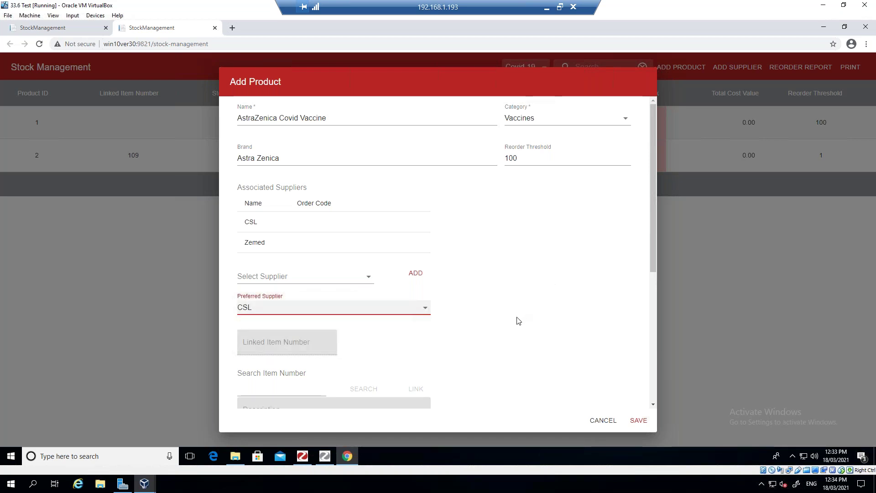
left_click(497, 345)
scroll(499, 346, "down", 4)
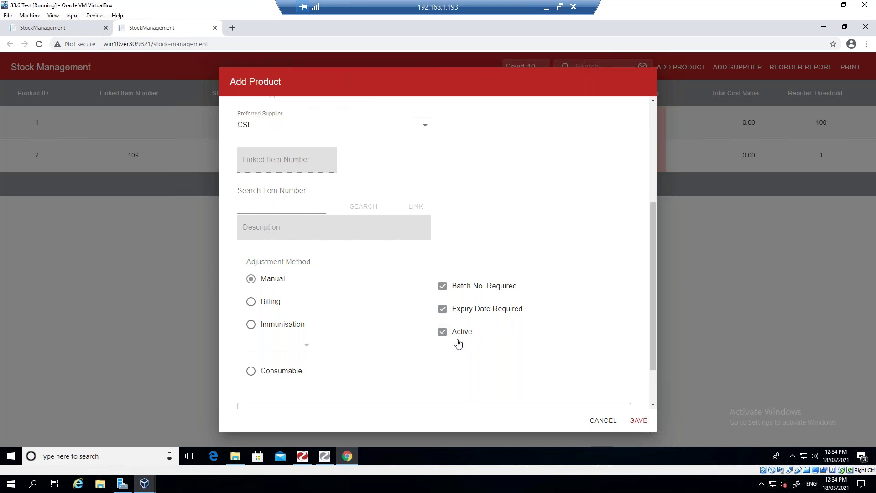
scroll(458, 343, "down", 1)
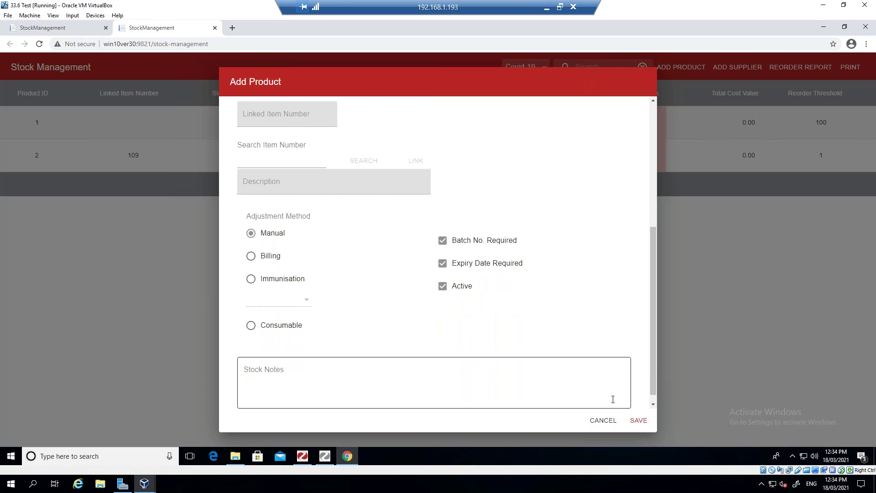
- Save the AstraZenica Covid Vaccine product and sort stock item names in descending order
left_click(638, 420)
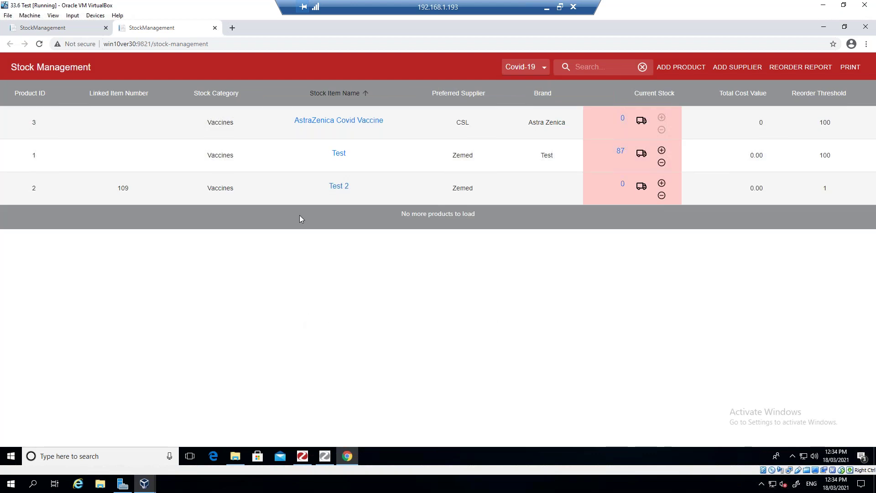
left_click(338, 97)
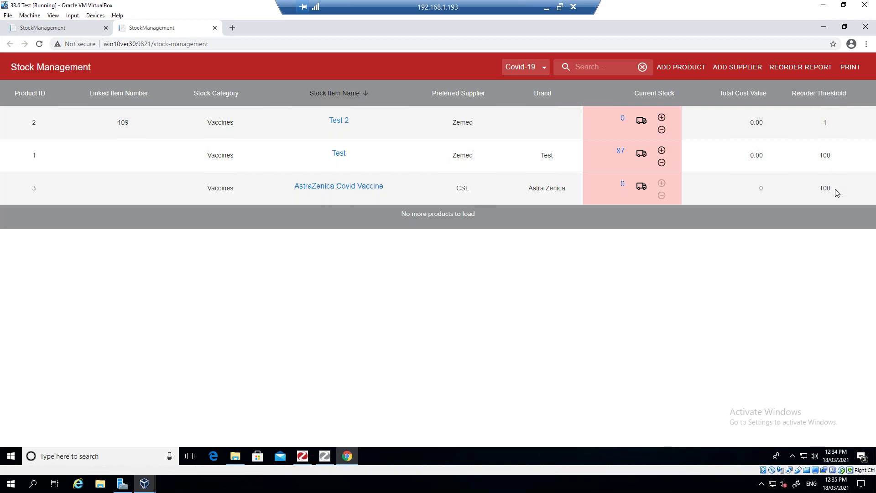
- Enter a Stock In for AstraZenica Covid Vaccine: quantity 200, batch 1234567
left_click(641, 188)
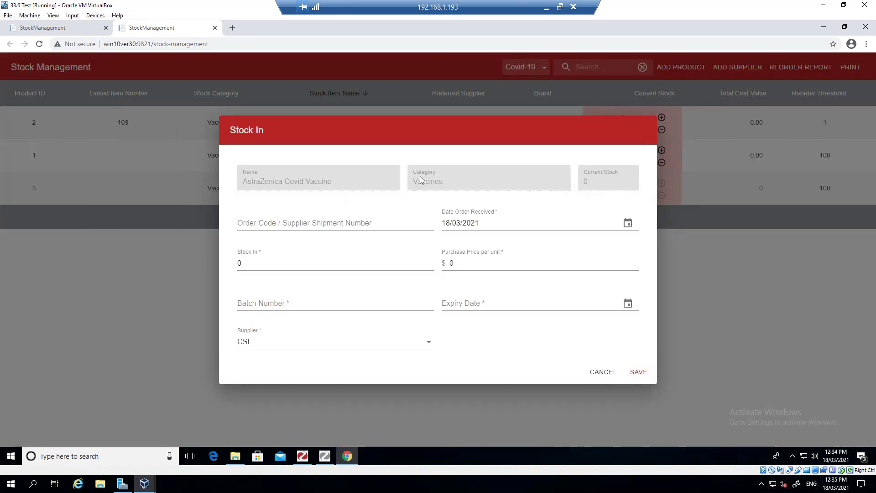
left_click(244, 223)
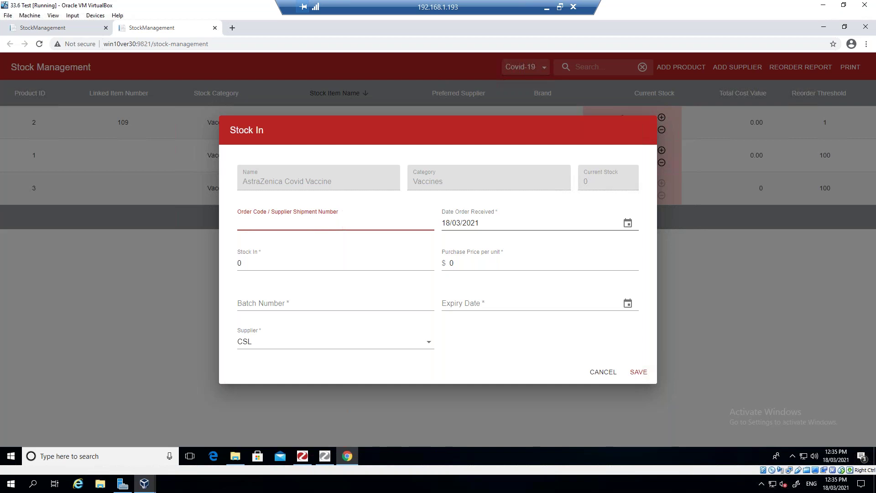
left_click(258, 263)
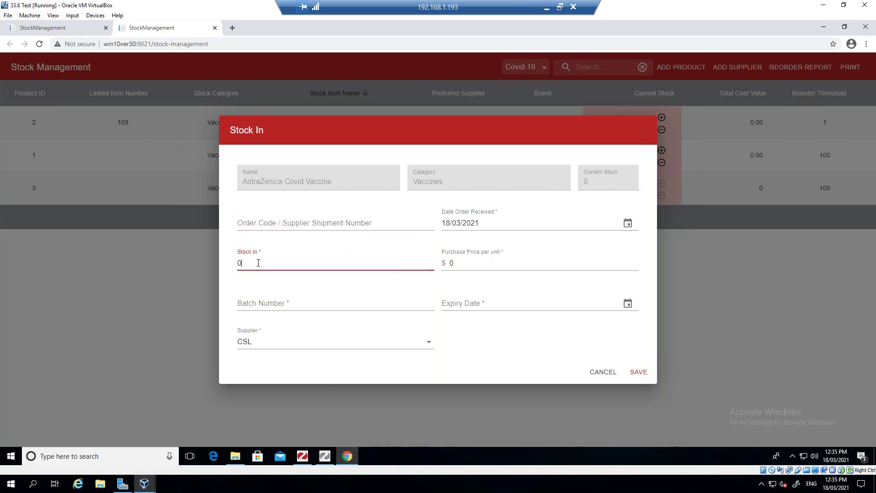
type("200")
key("Tab")
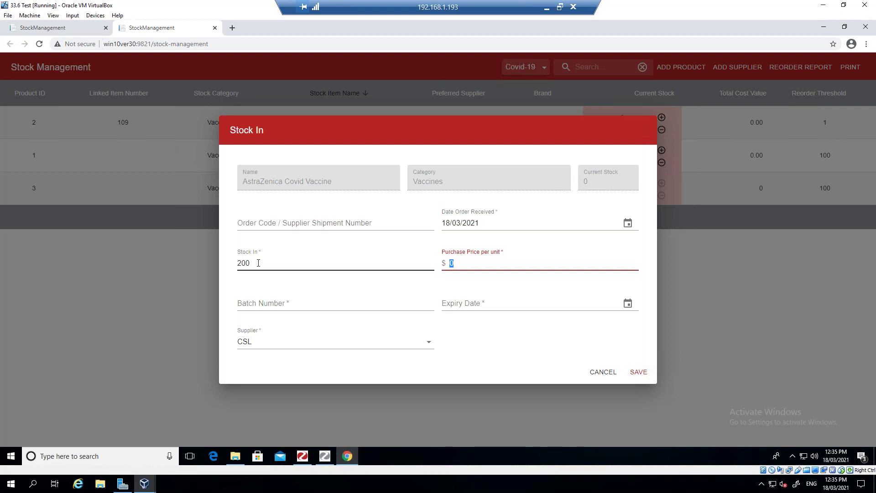
left_click(242, 302)
type("1")
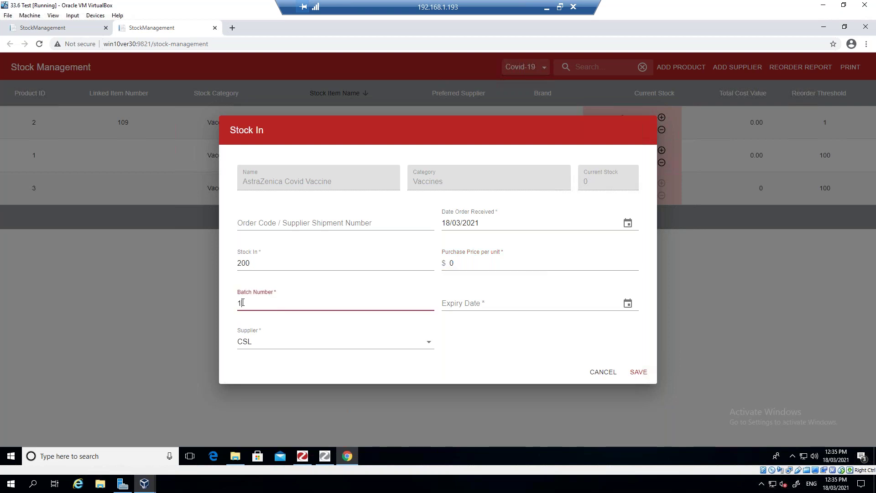
type("234567")
- Set expiry to 31/03/2021, choose supplier CSL, and save the 200-unit delivery
left_click(628, 304)
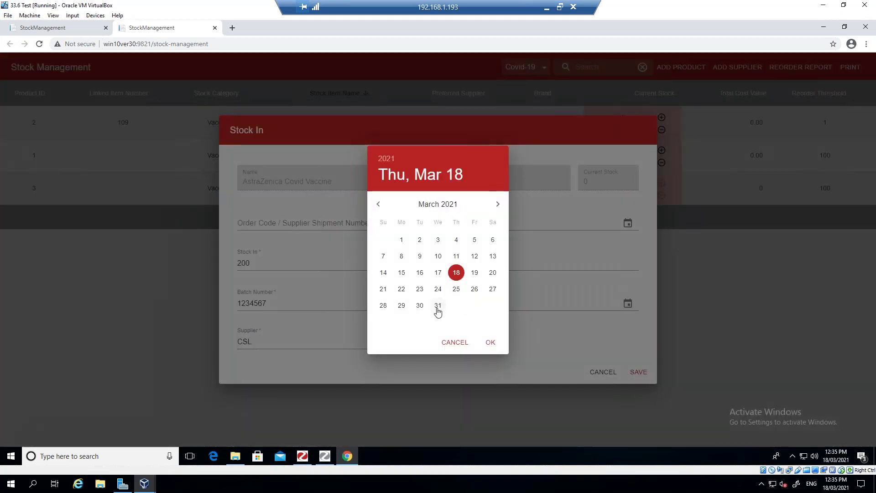
left_click(437, 306)
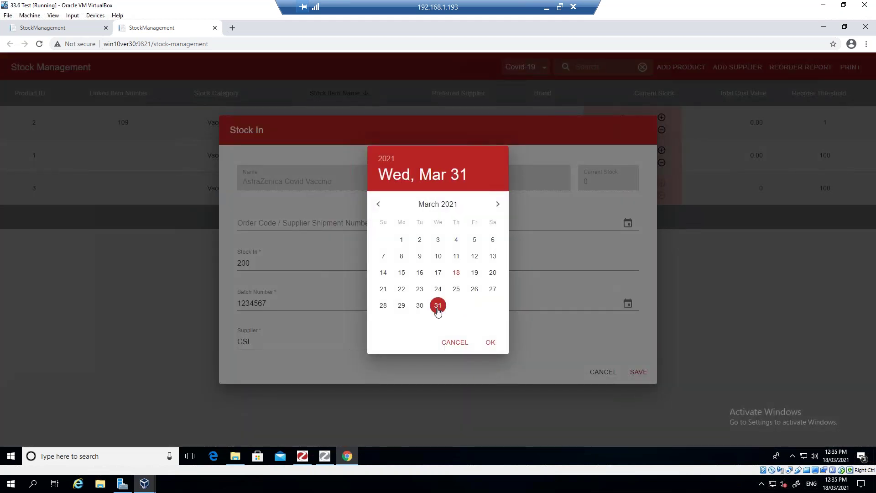
left_click(492, 345)
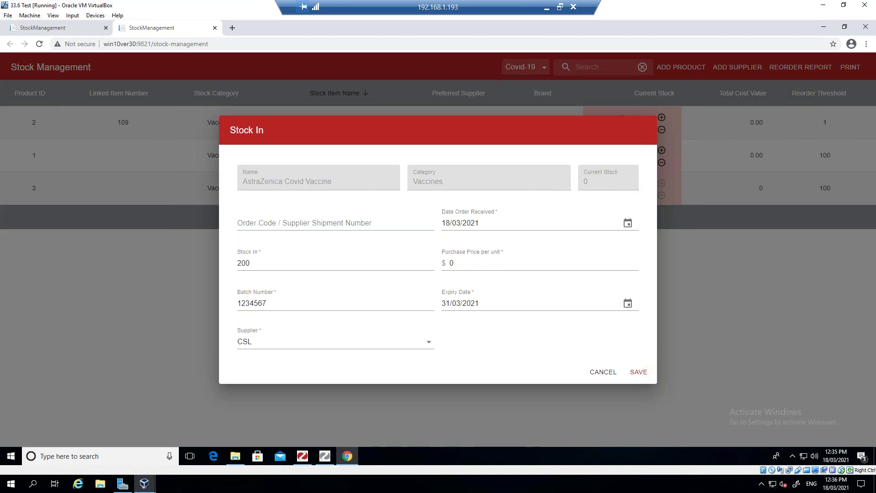
left_click(426, 344)
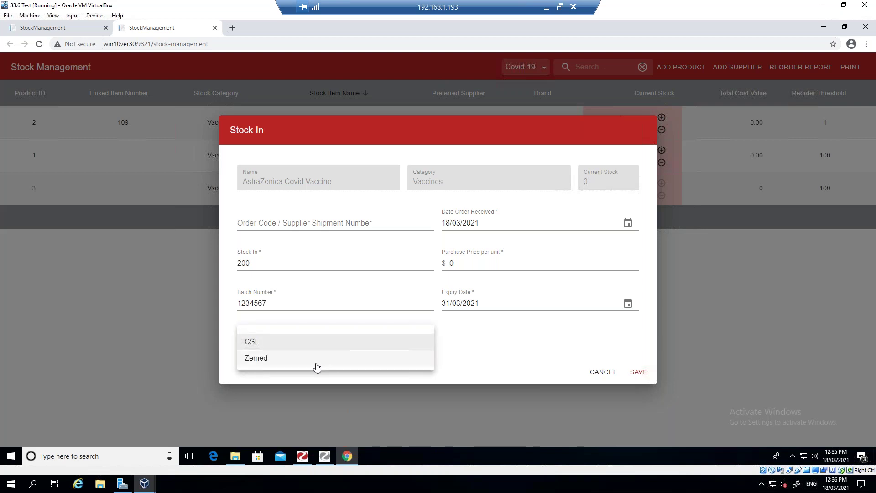
left_click(313, 343)
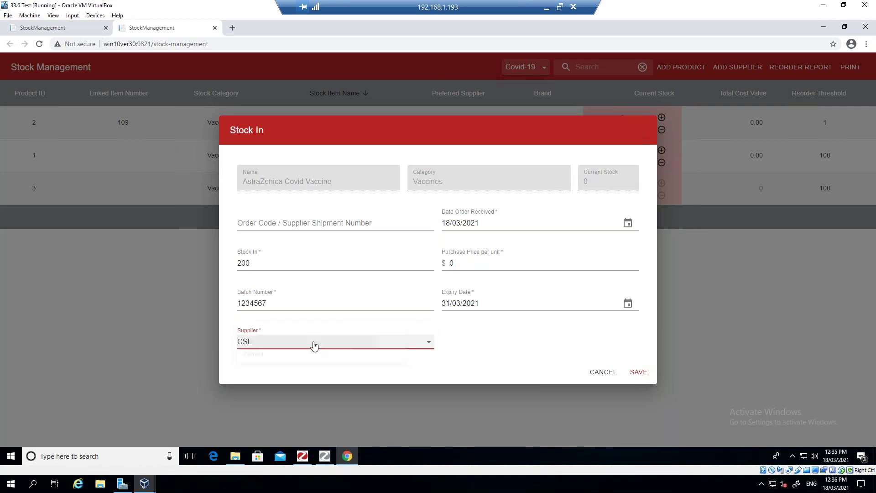
left_click(639, 373)
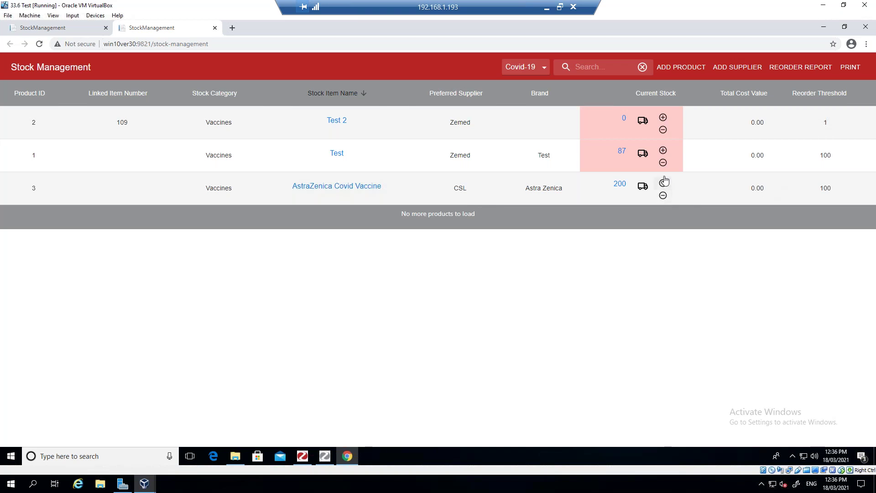
left_click(663, 197)
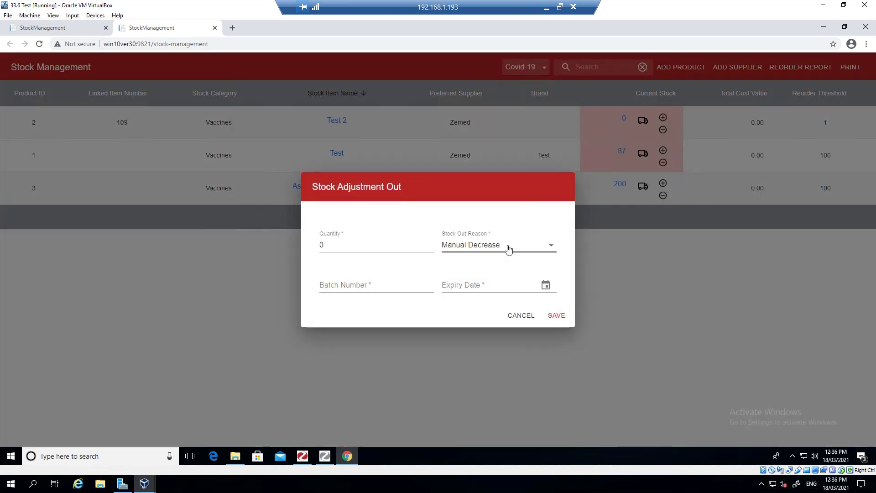
left_click(347, 246)
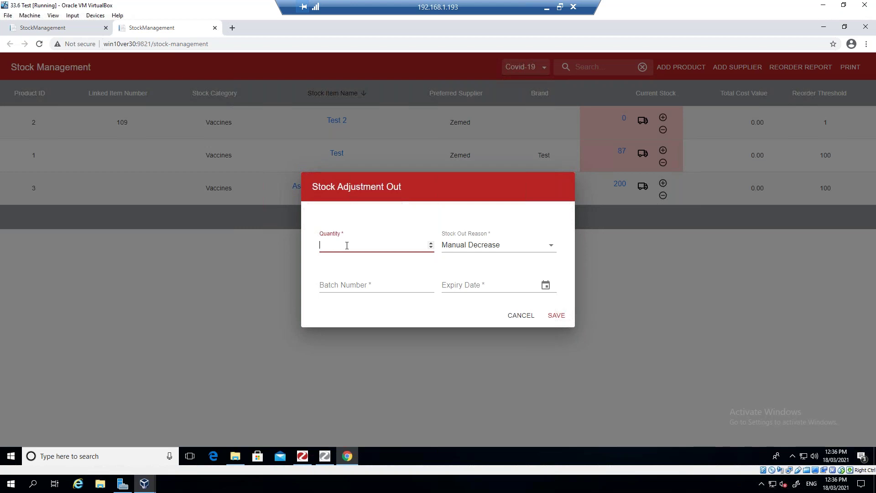
type("50")
key("Tab")
key("Tab")
type("12345678")
left_click(546, 288)
left_click(438, 305)
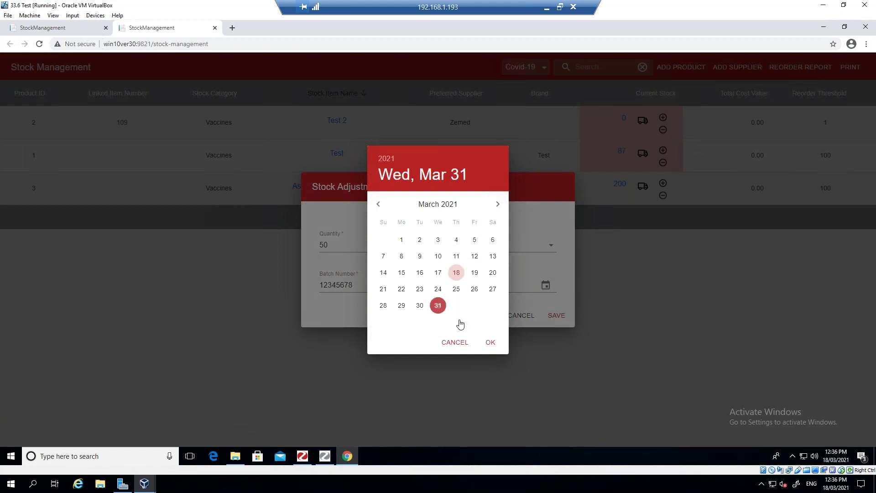
left_click(490, 342)
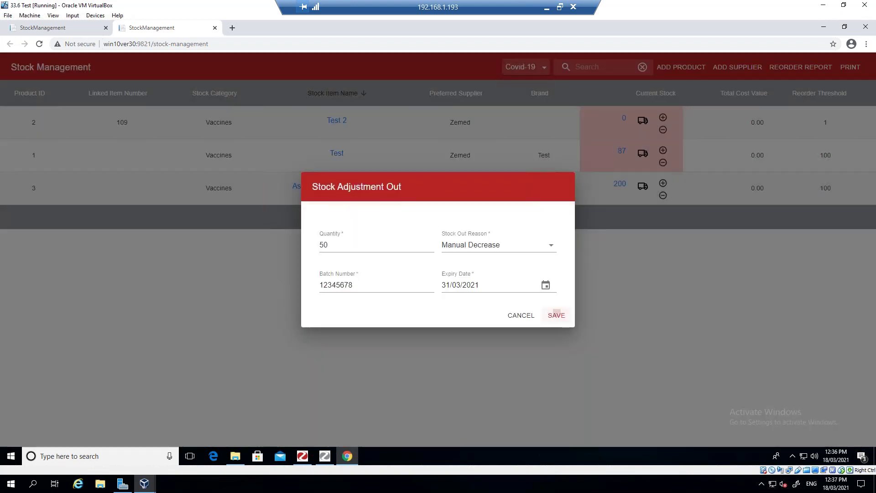
left_click(557, 314)
left_click(528, 277)
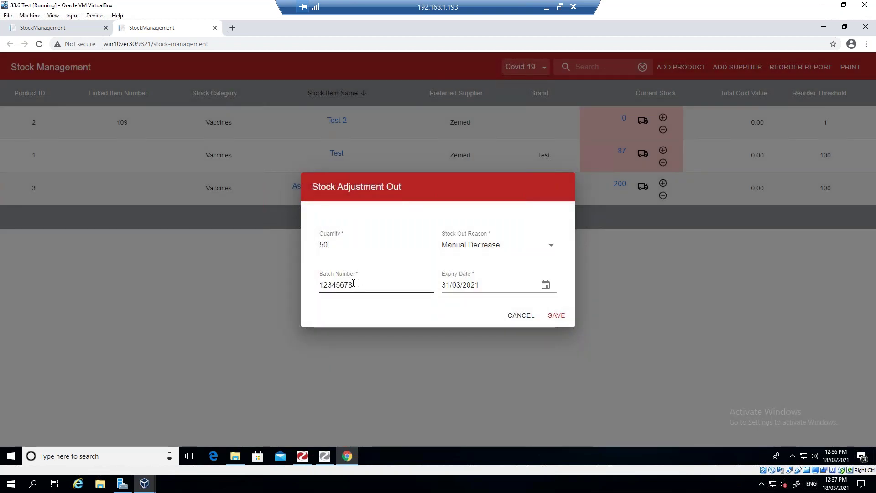
left_click(485, 286)
left_click(489, 285)
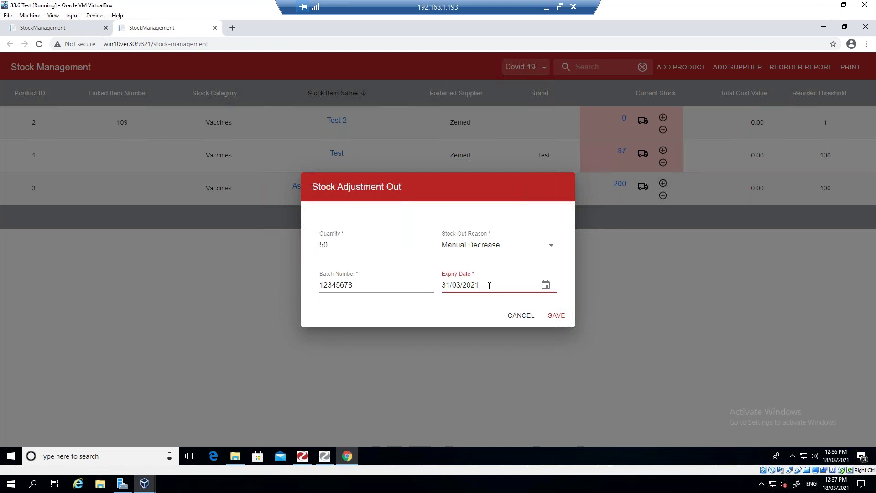
left_click(556, 315)
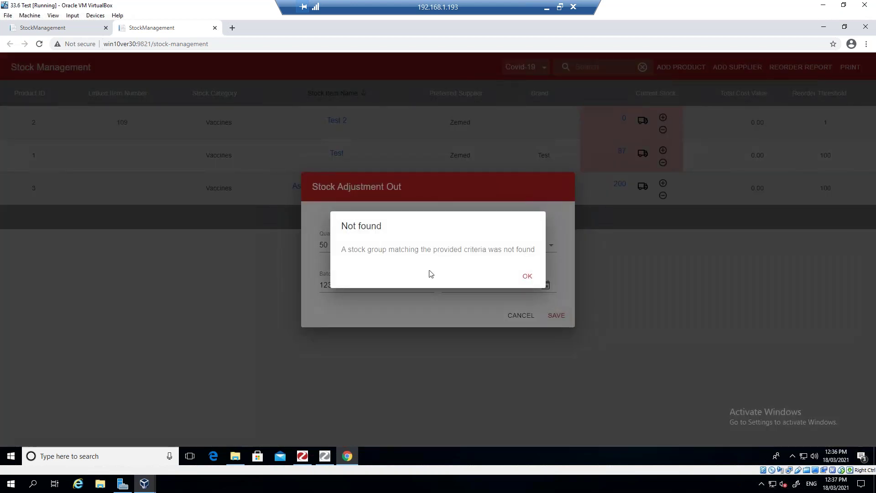
left_click(528, 277)
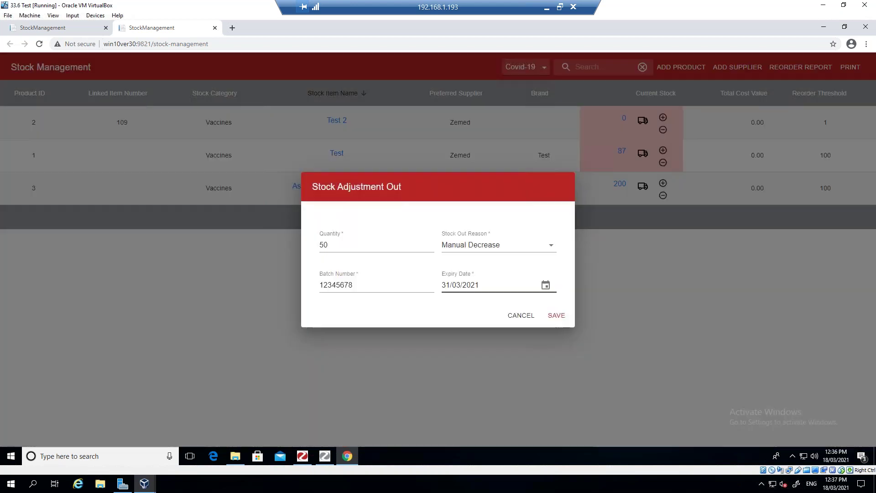
left_click(523, 315)
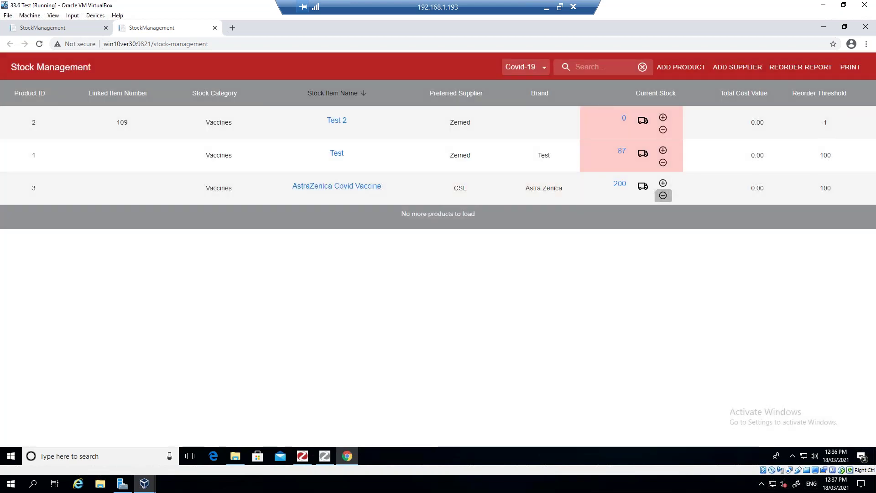
- Fill a Manual Decrease stock-out of 50 units with batch 12345678
left_click(663, 195)
left_click(364, 245)
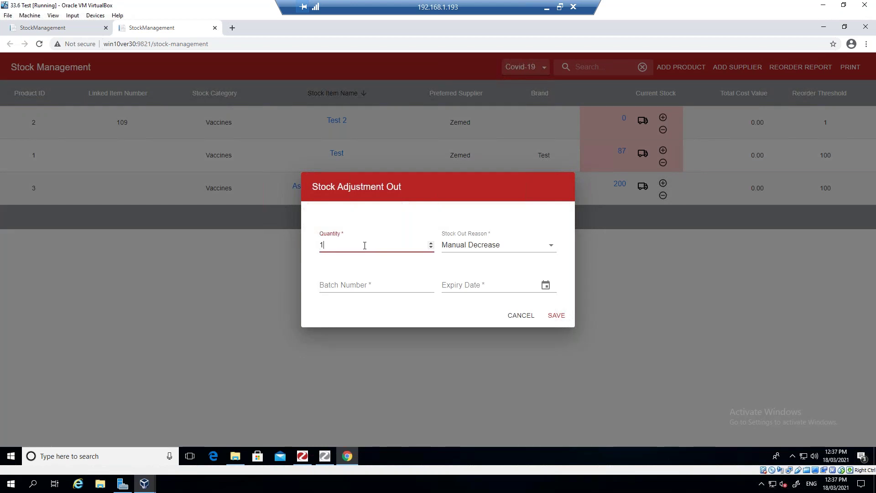
type("50")
left_click(549, 247)
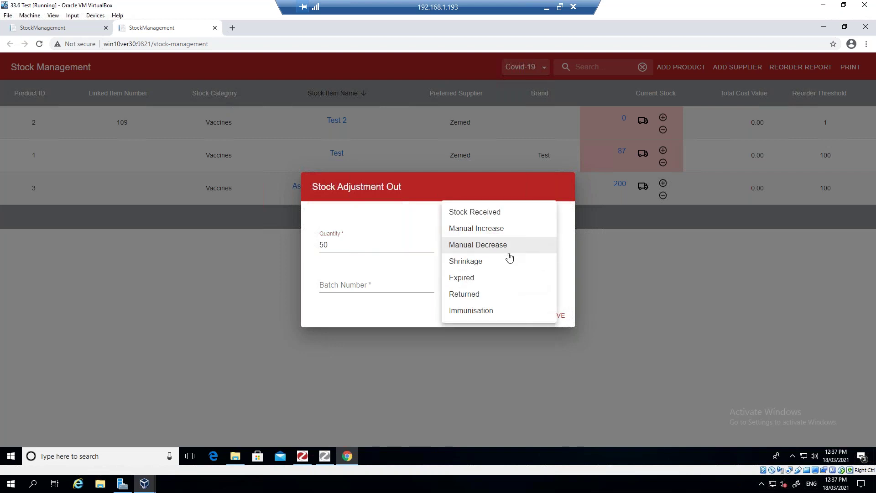
left_click(498, 248)
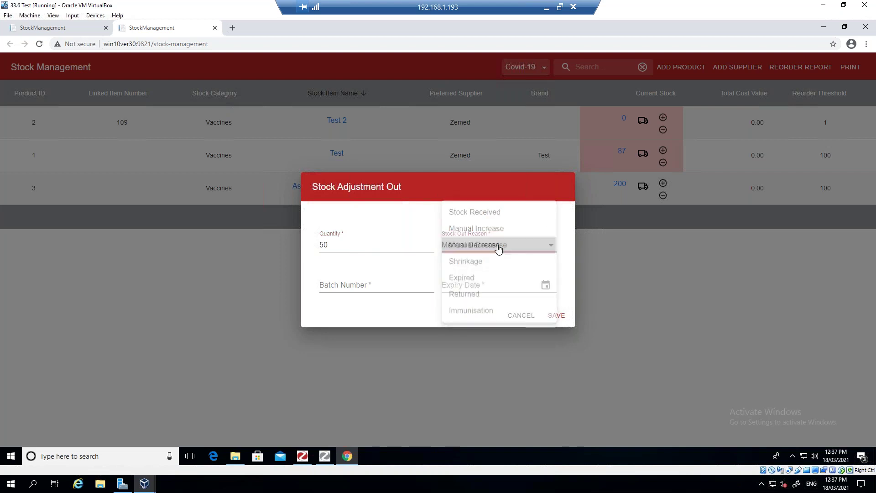
left_click(374, 286)
type("12345678")
- Set expiry 31/03/2021, save, and dismiss the no-matching-stock-group alert
left_click(546, 284)
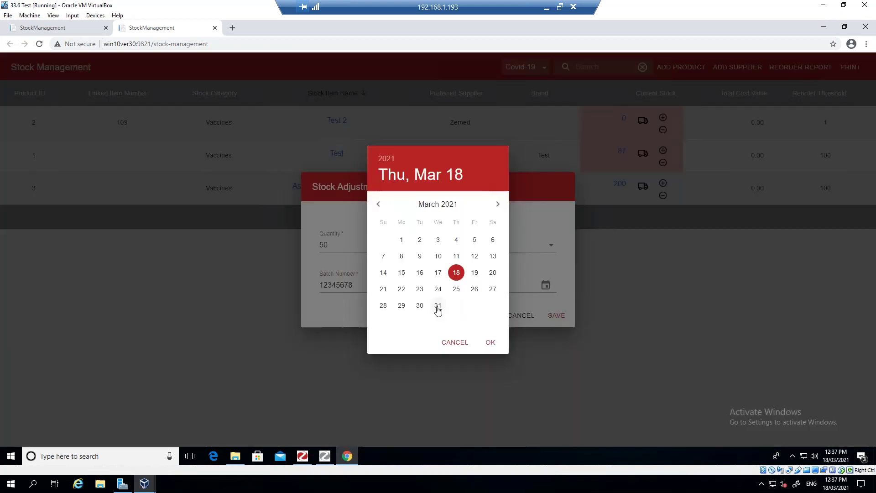
left_click(438, 305)
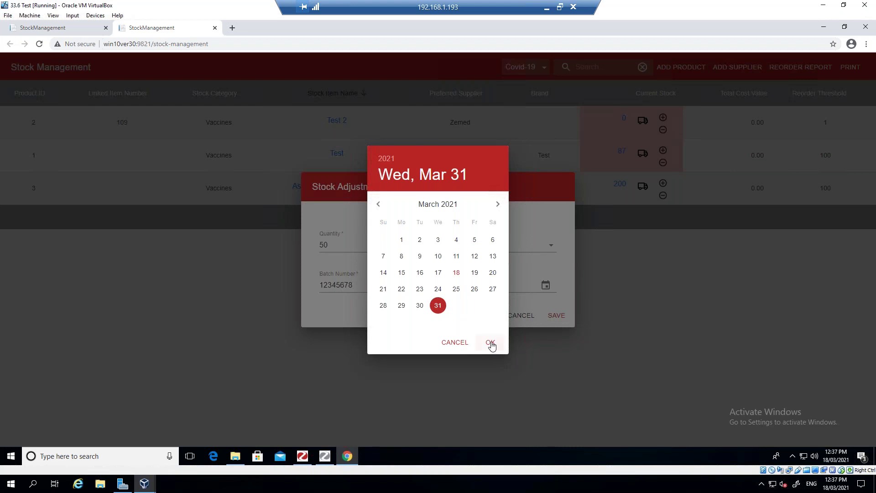
left_click(490, 343)
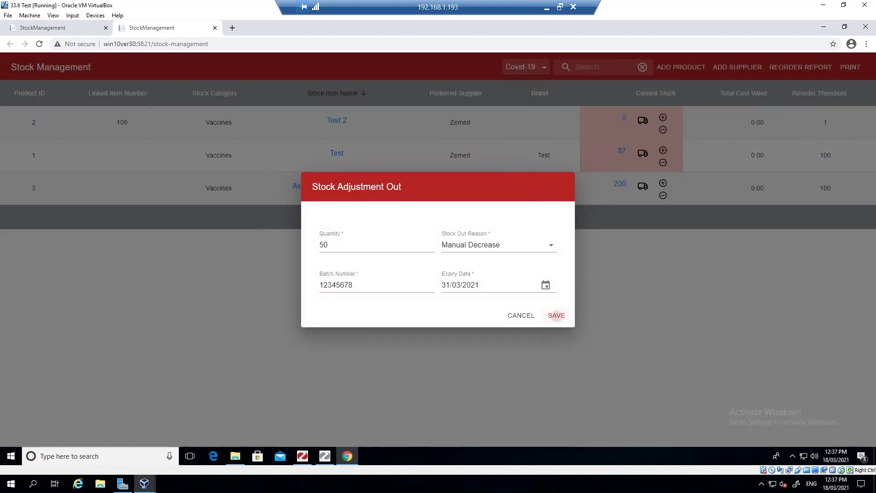
left_click(557, 315)
left_click(525, 276)
- Cancel the stock-out and check the stock history: batch 1234567, 200 units, expiring 30/03/2021
left_click(525, 319)
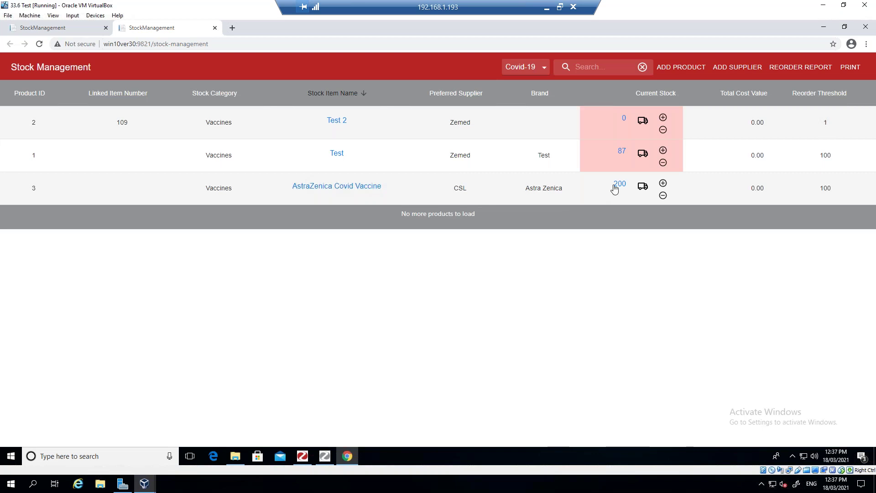
left_click(619, 186)
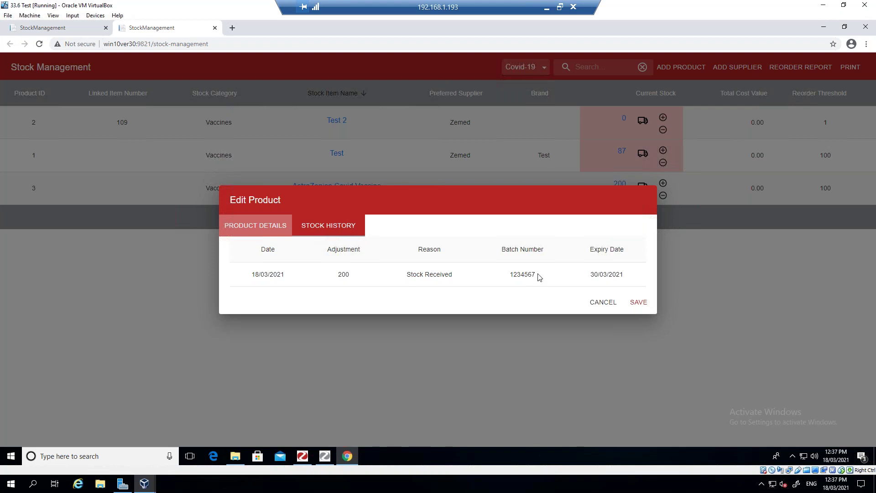
left_click_drag(537, 276, 502, 274)
- Close Edit Product and enter a 50-unit stock-out from batch 1234567
left_click(602, 302)
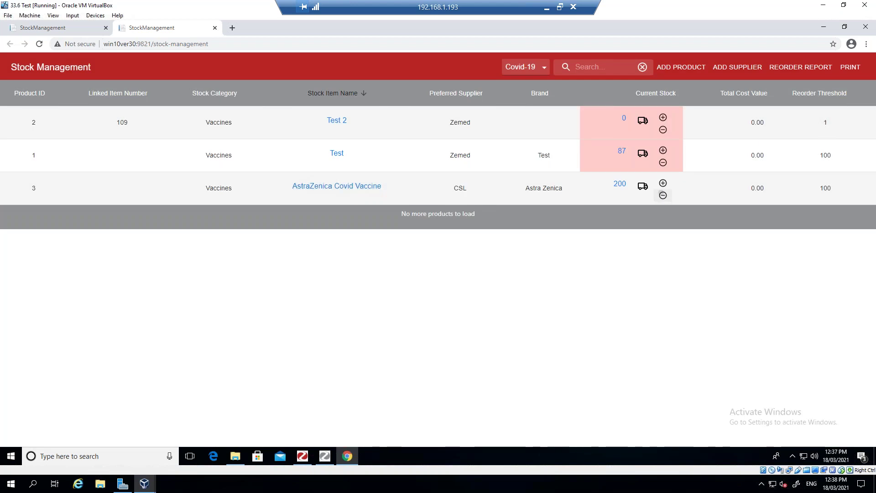
left_click(663, 196)
left_click(377, 246)
key("BackSpace")
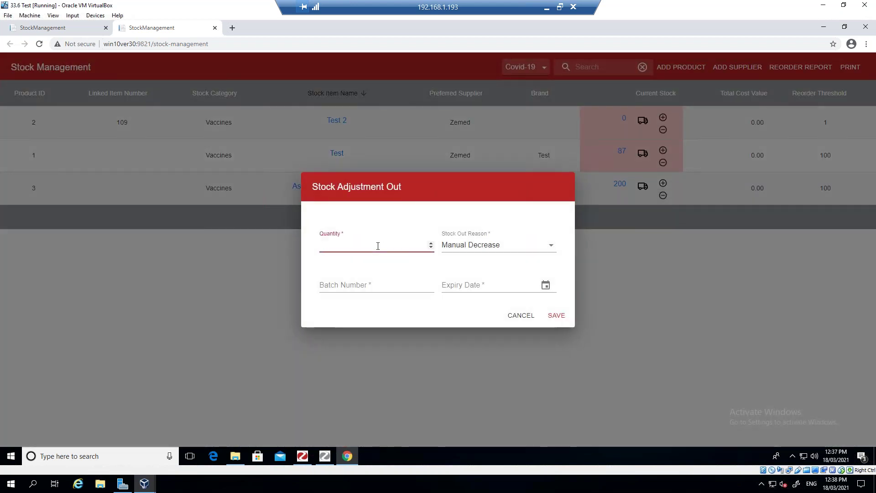
type("50")
left_click(370, 283)
type("1234567")
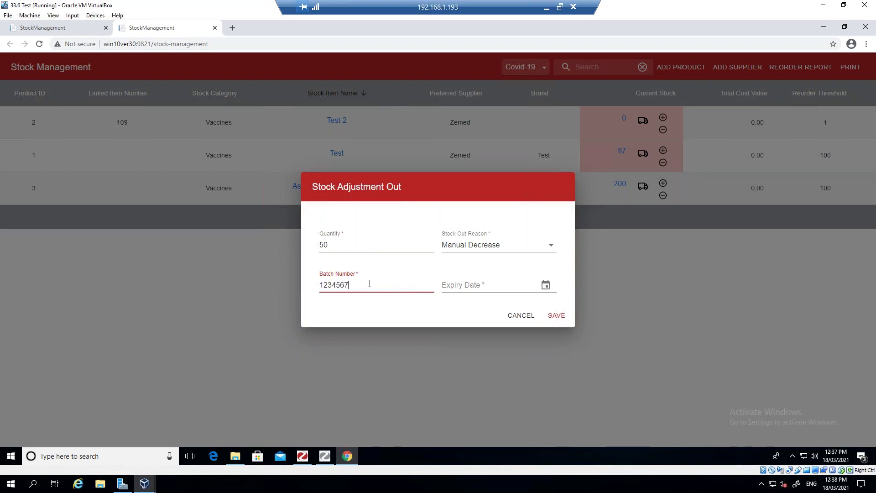
- Set expiry 31/03/2021 and save, cutting stock from 200 to 150
left_click(546, 285)
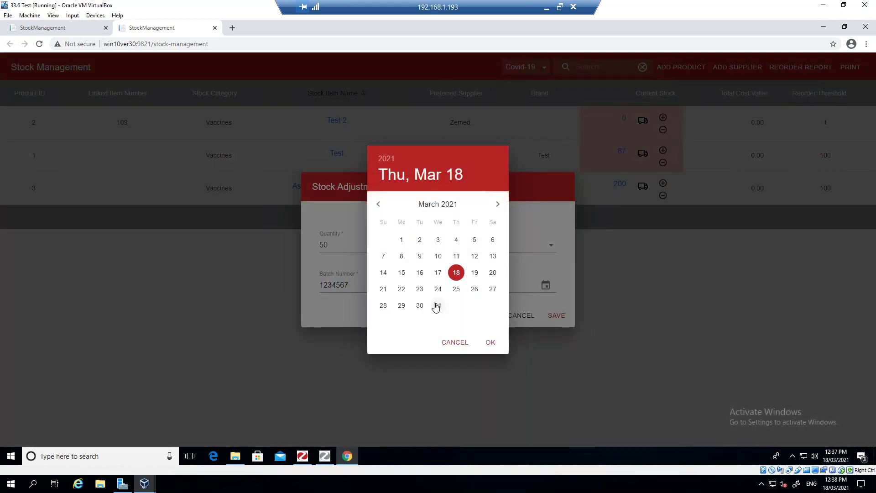
left_click(437, 306)
left_click(492, 344)
left_click(558, 315)
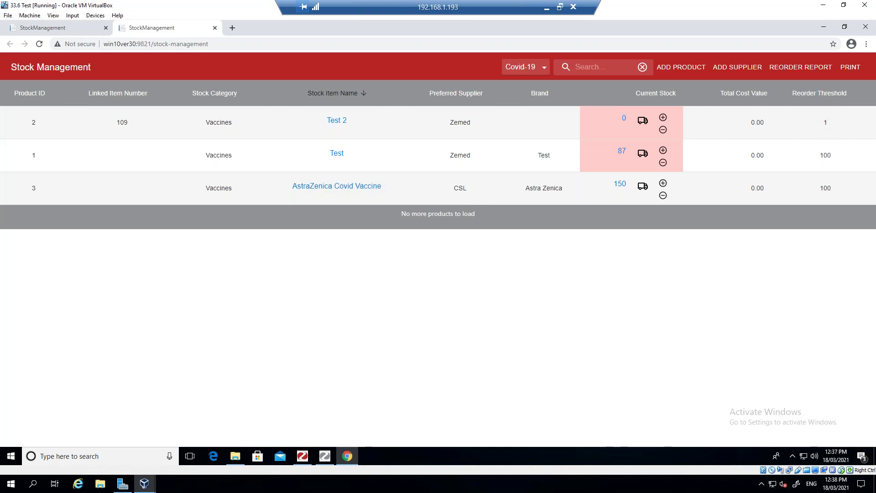
left_click(663, 195)
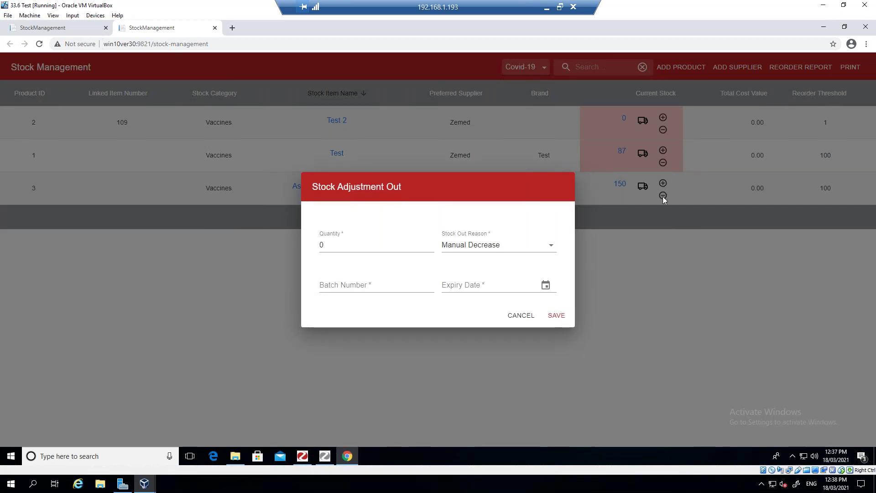
- Review the stock-out reasons, keep Manual Decrease, and cancel the empty form unsaved
left_click(550, 246)
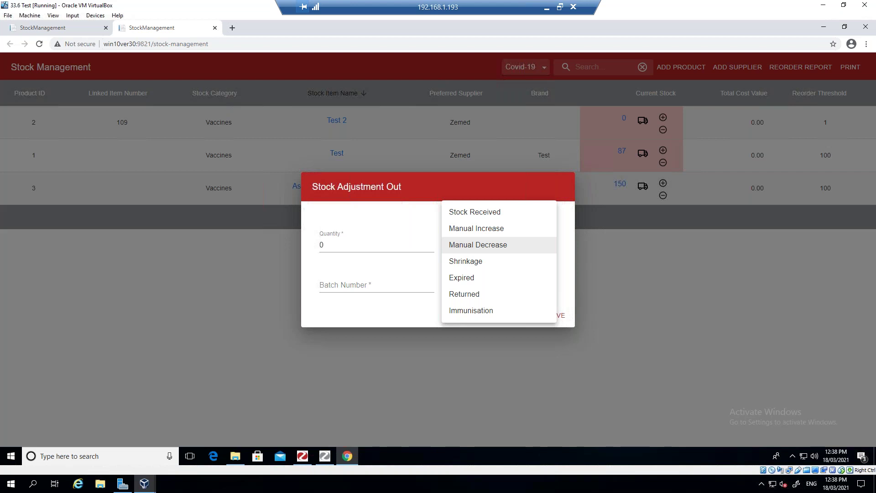
left_click(639, 325)
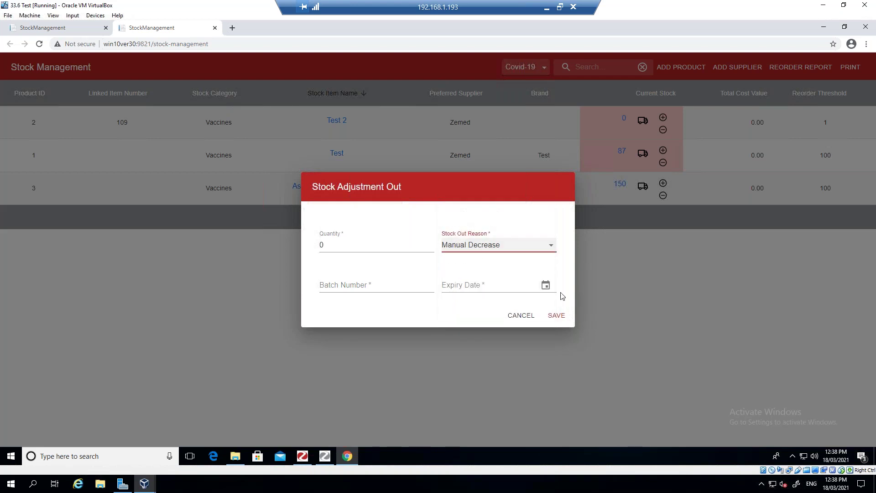
left_click(523, 318)
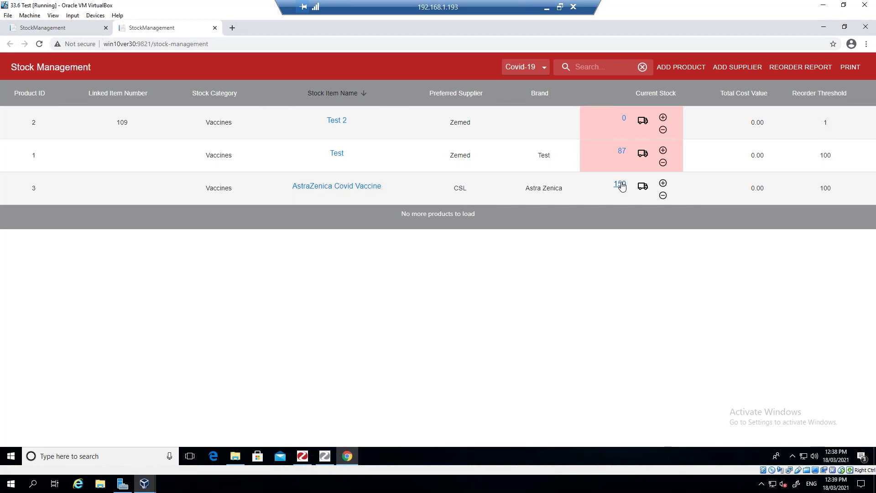
- Start a stock-out of 55 units with Immunisation as the reason
left_click(663, 195)
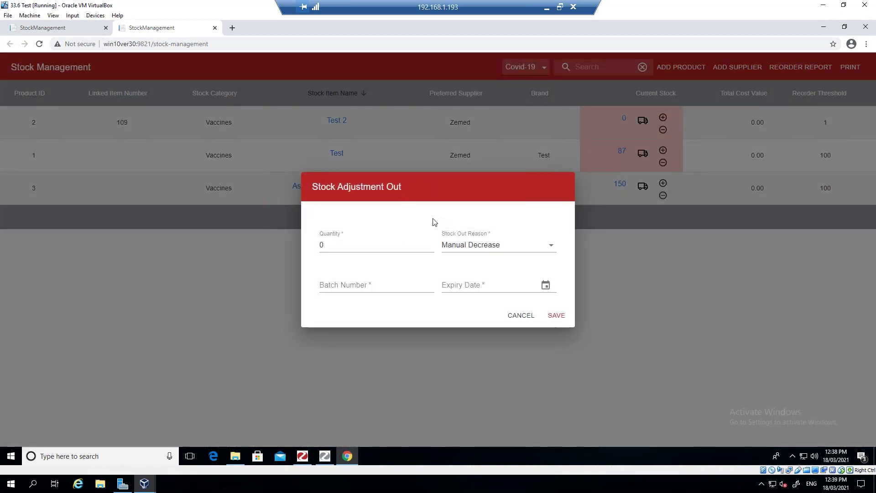
left_click(344, 244)
key("BackSpace")
type("55")
key("Tab")
key("Tab")
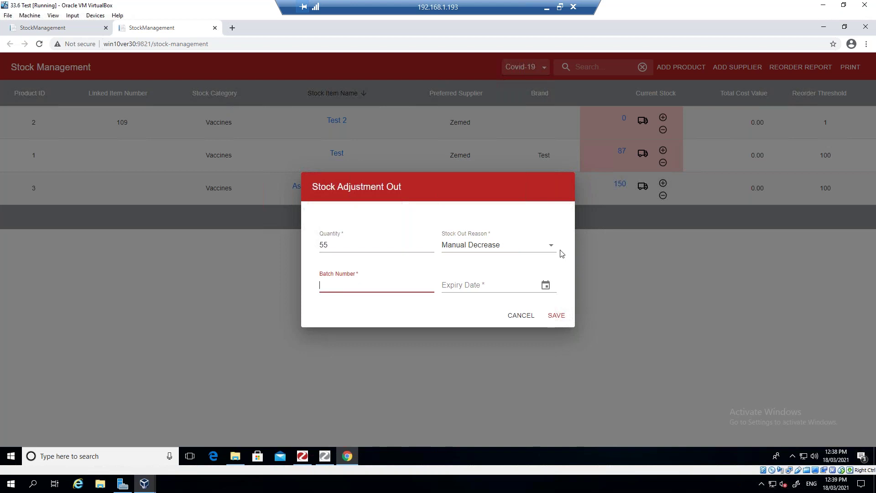
left_click(550, 250)
left_click(467, 311)
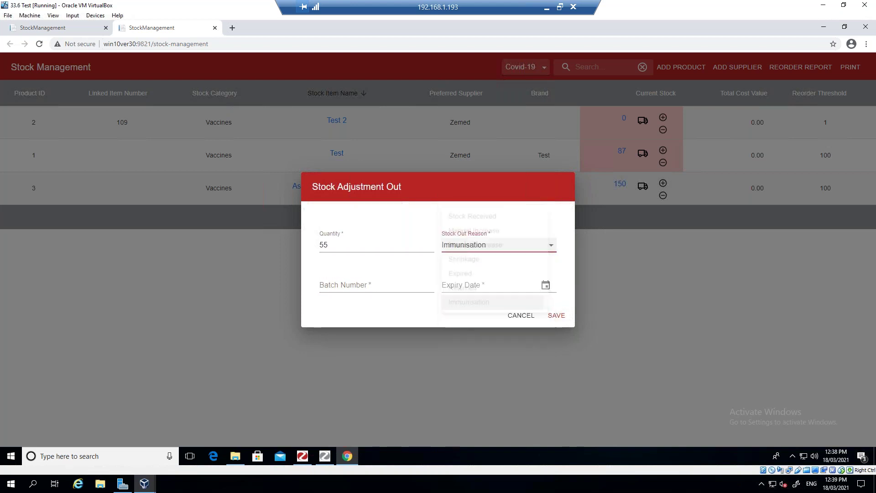
- Enter batch 1234567 and expiry 31/03/2021, then save, leaving stock at 95
left_click(349, 282)
type("1234567")
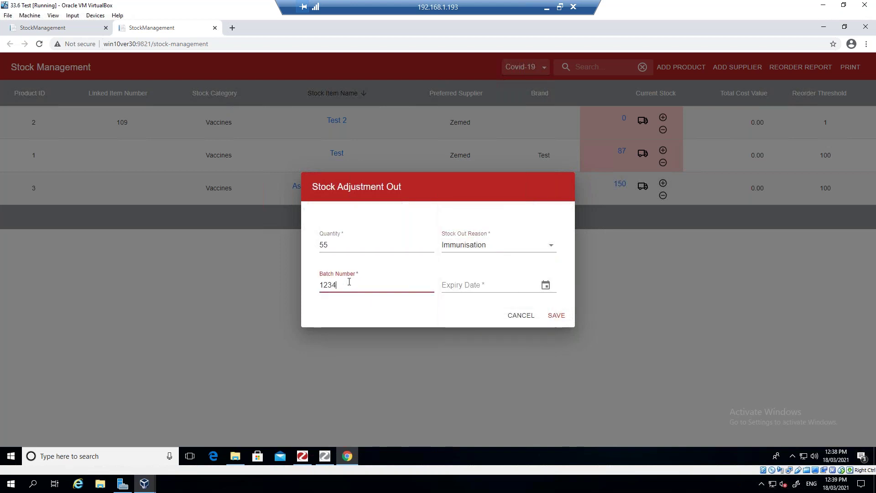
left_click(546, 286)
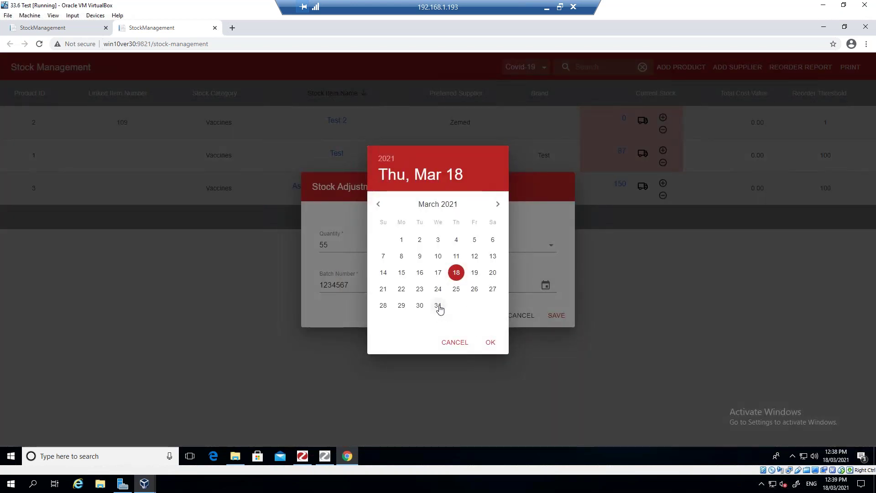
left_click(438, 306)
left_click(490, 343)
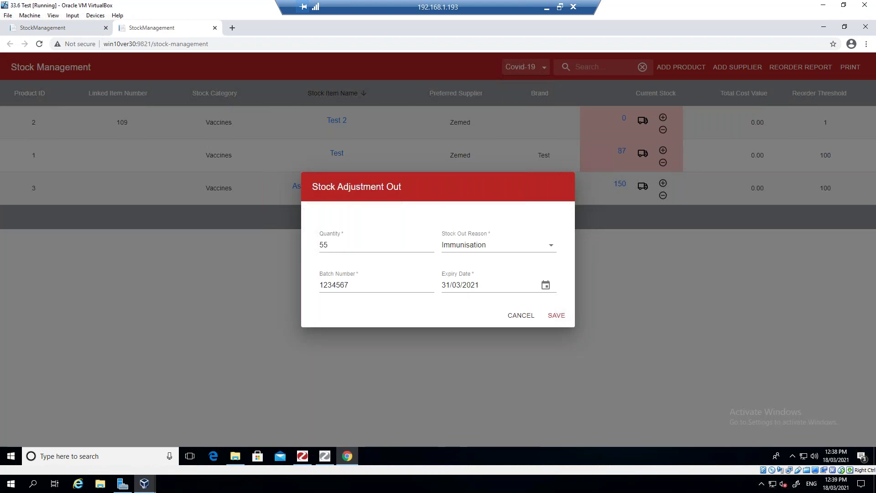
left_click(556, 315)
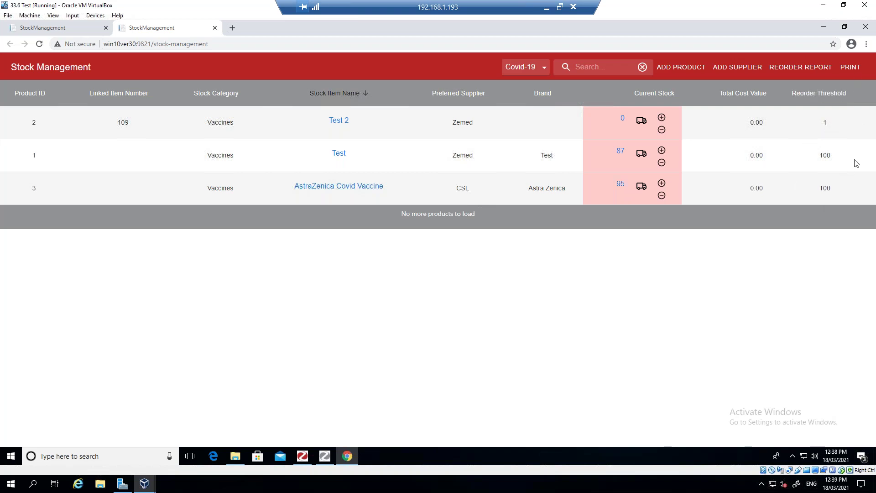
left_click(791, 69)
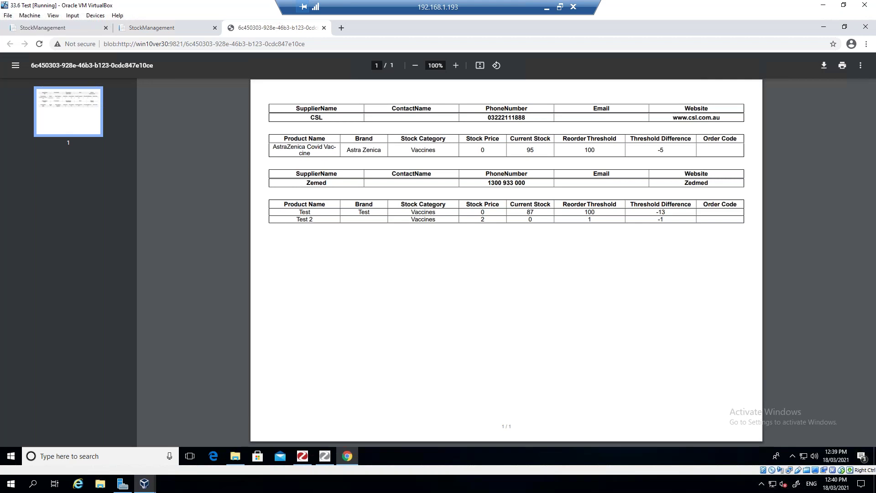
left_click(324, 28)
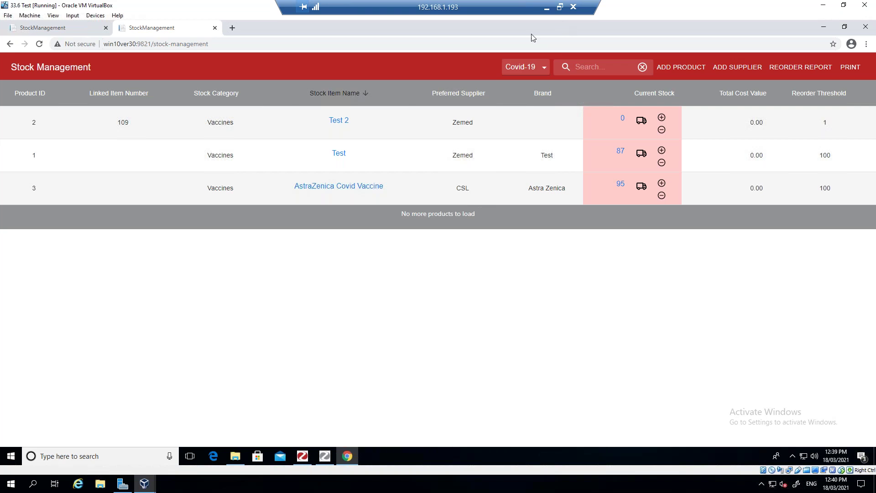
- In the Covid-19 practice, view Stock Movement Reasons, typing 'Out to Treatment Room' in a new row, then close
left_click(301, 457)
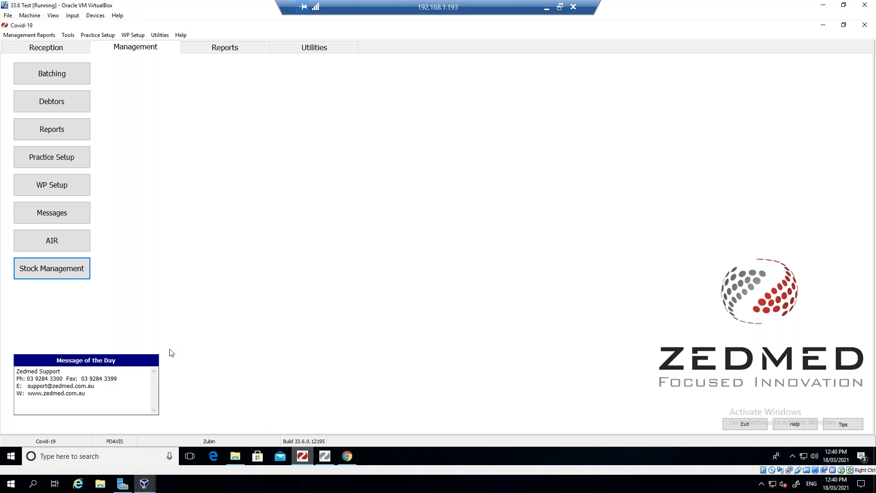
left_click(72, 159)
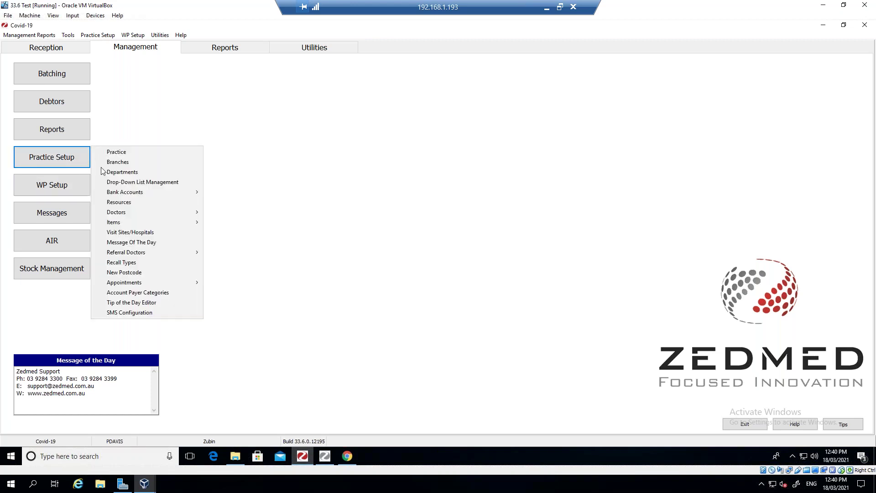
left_click(126, 182)
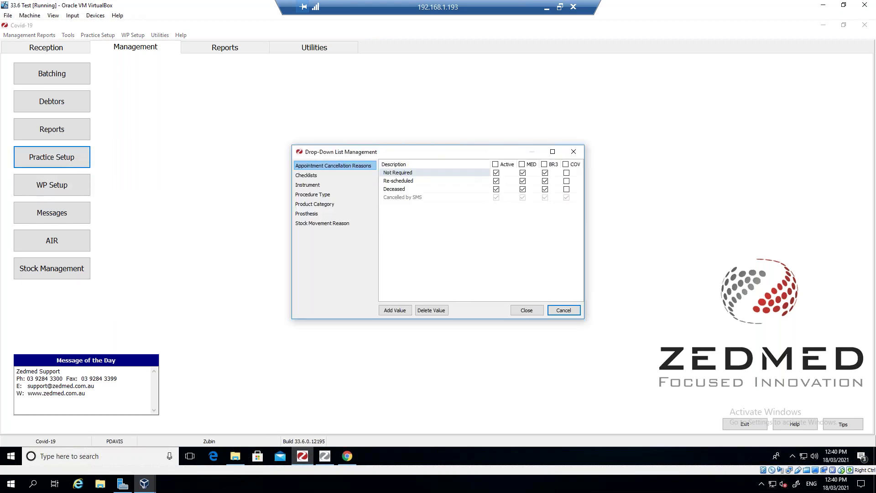
left_click(320, 223)
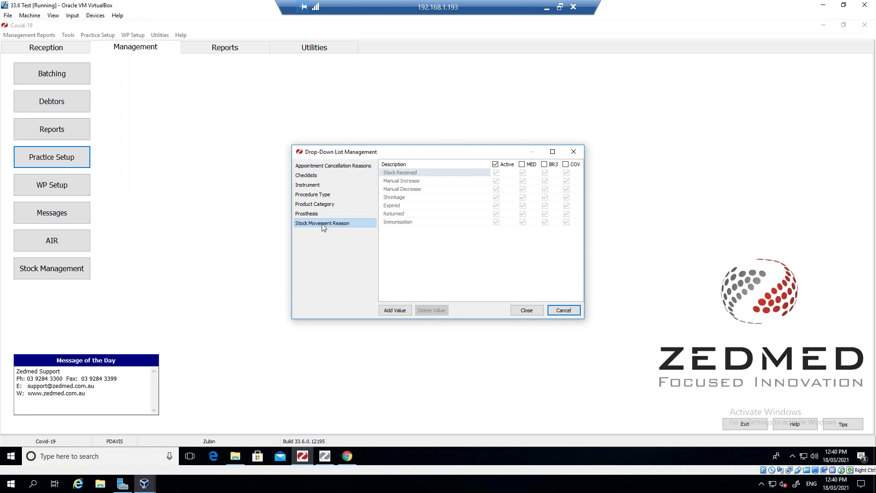
left_click(395, 310)
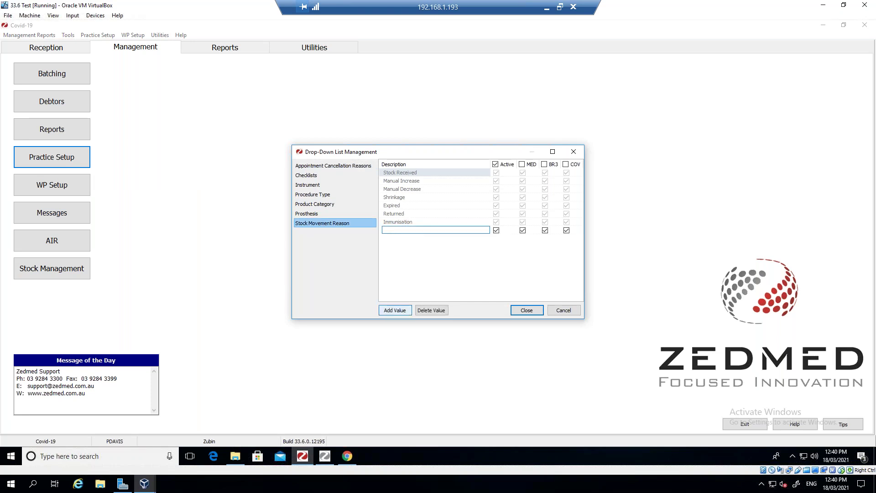
type("Out to Treatment Room")
left_click(518, 309)
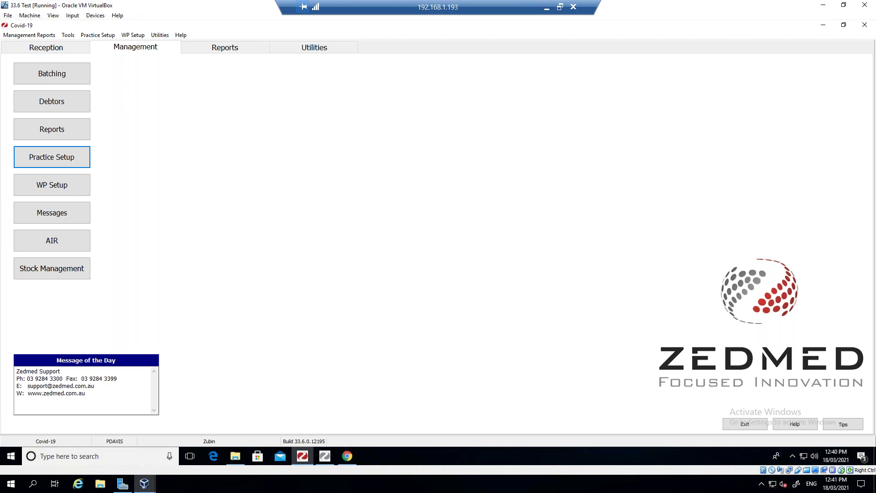
- View the Product Category drop-down list, showing only Vaccines, then close it
left_click(66, 157)
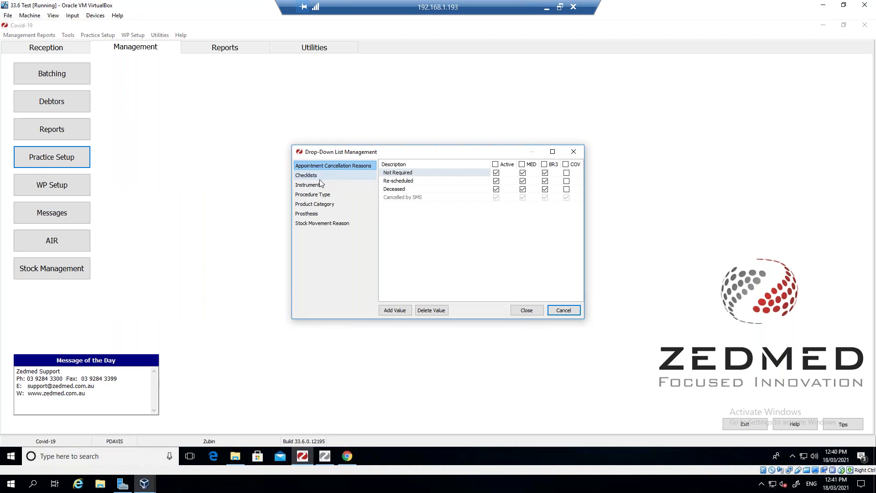
left_click(316, 205)
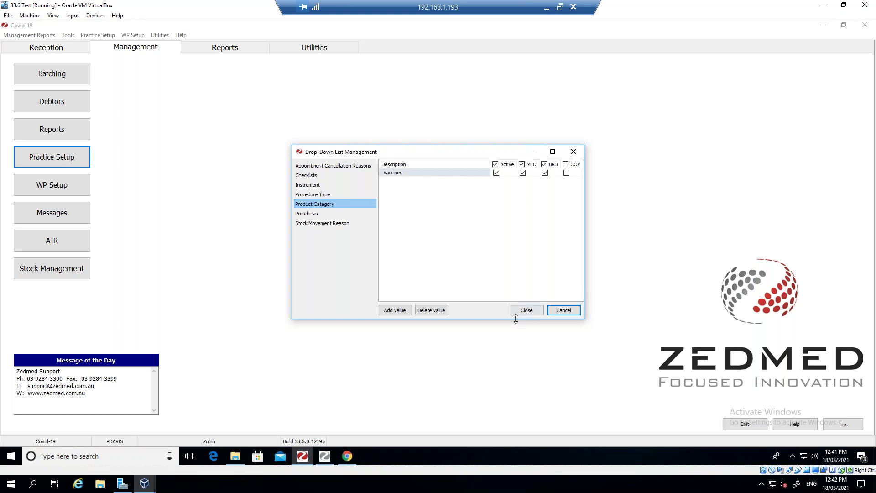
left_click(526, 310)
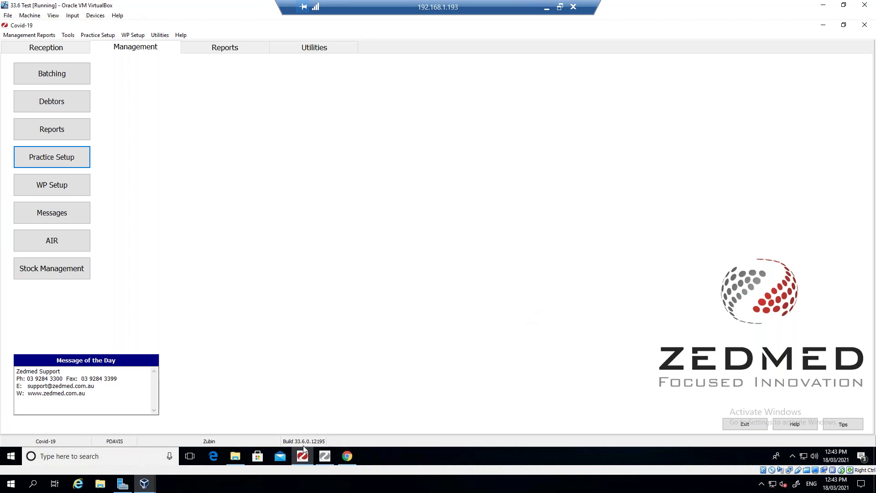
- Minimize the VirtualBox remote session and close the PowerPoint presentation windows
mouse_move(306, 458)
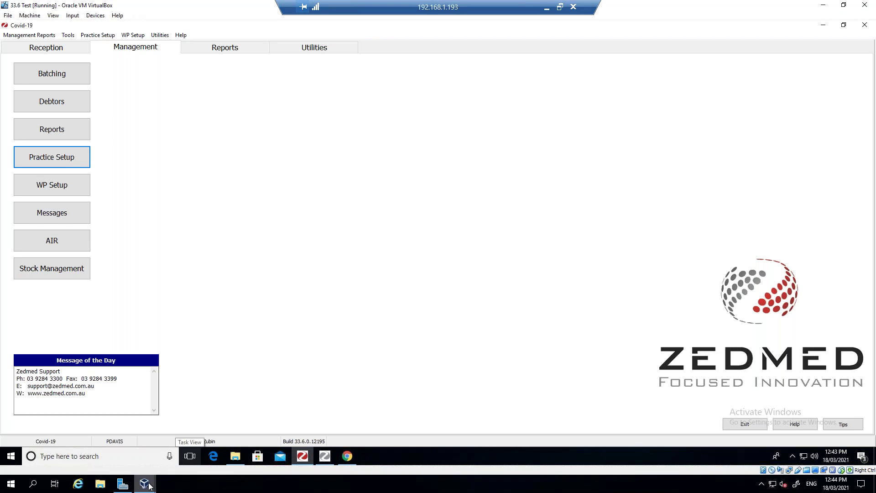
left_click(546, 8)
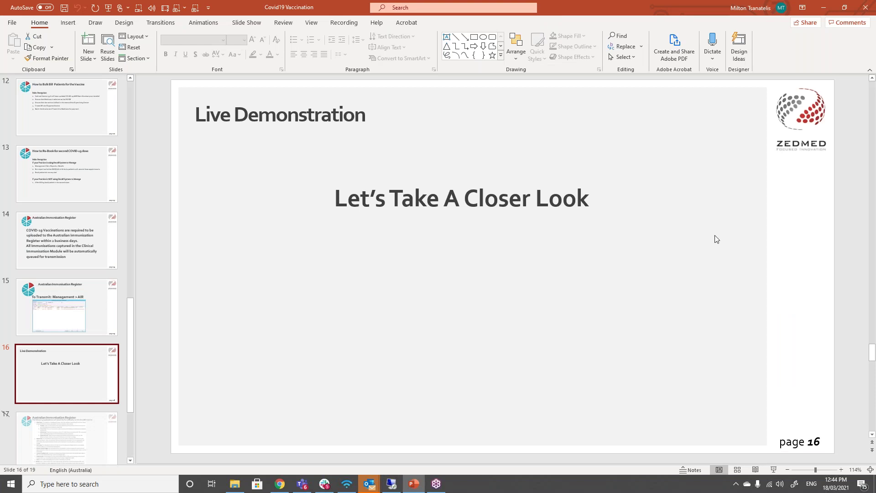
left_click(867, 8)
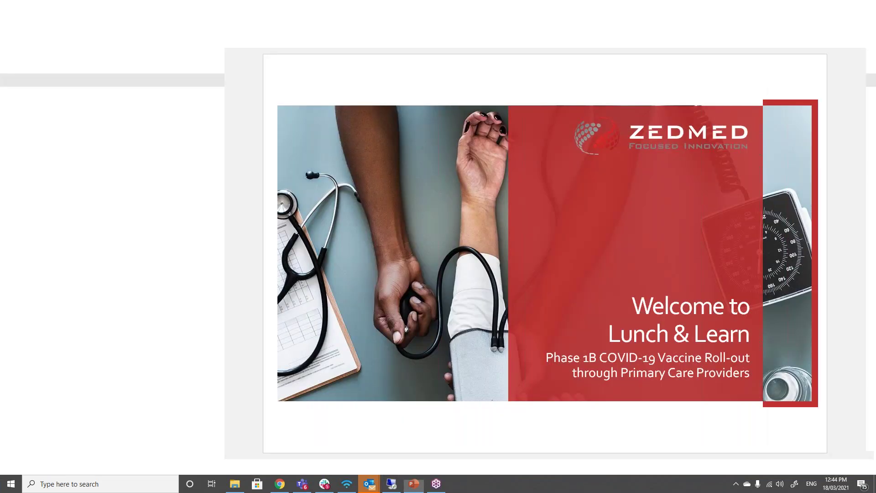
left_click(866, 8)
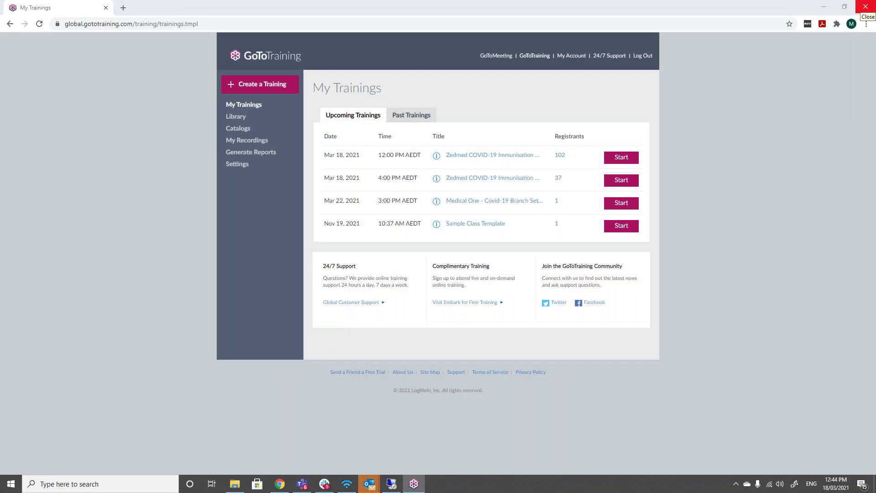